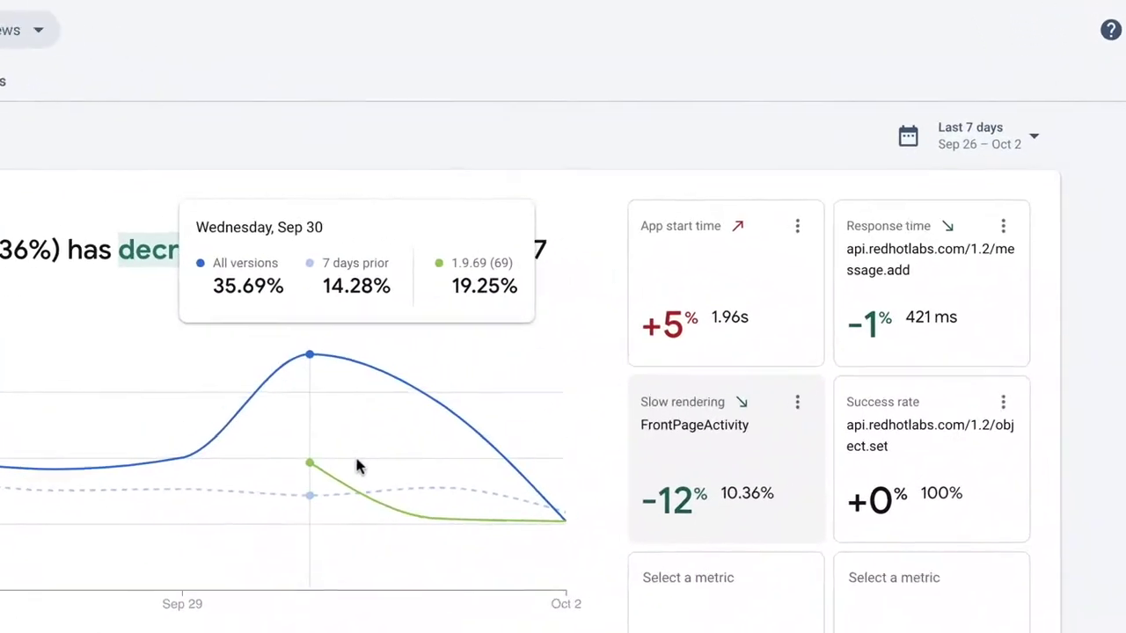
Step: View the trend charts for app start time, message.add response time, object.set success rate and FrontPageActivity slow rendering
{"action": "left_click", "coordinate": [725, 336]}
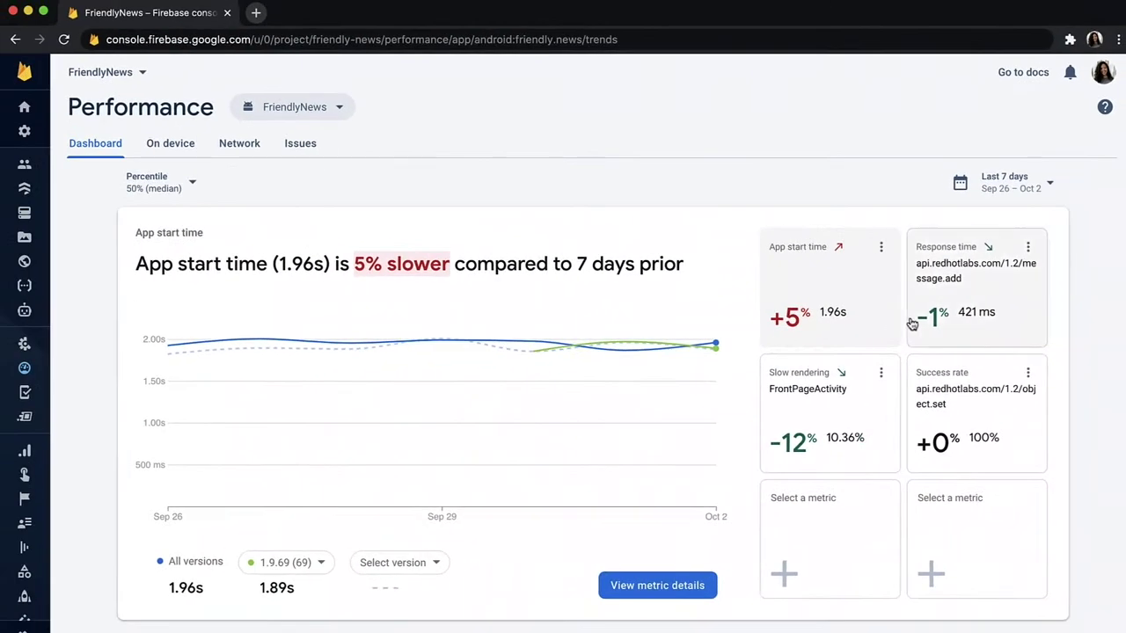
{"action": "left_click", "coordinate": [991, 320]}
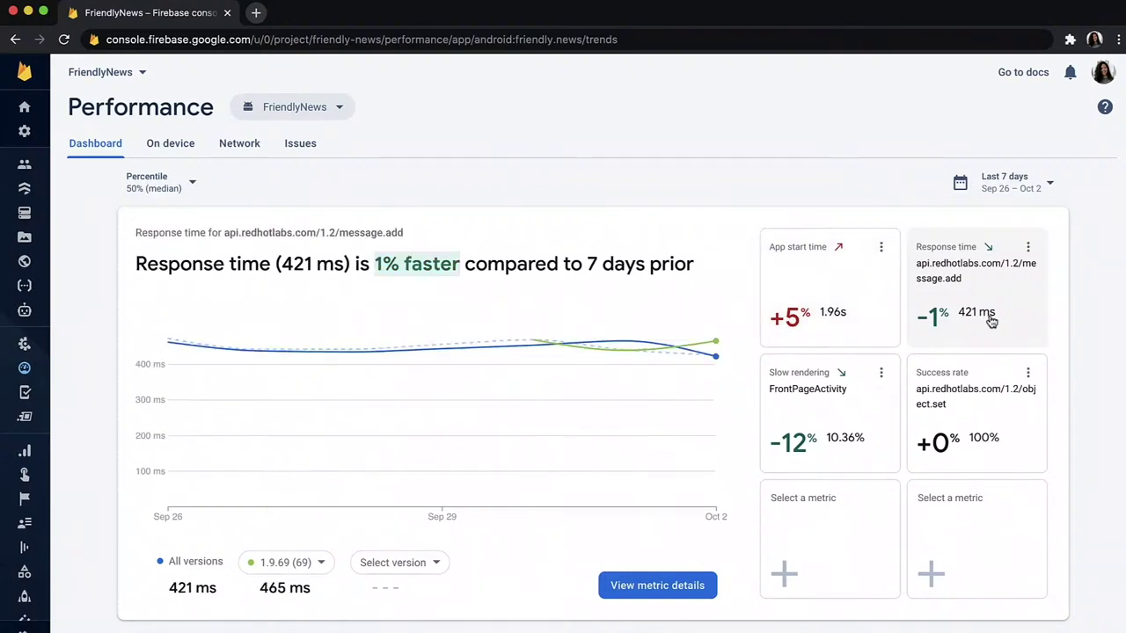
{"action": "left_click", "coordinate": [983, 405]}
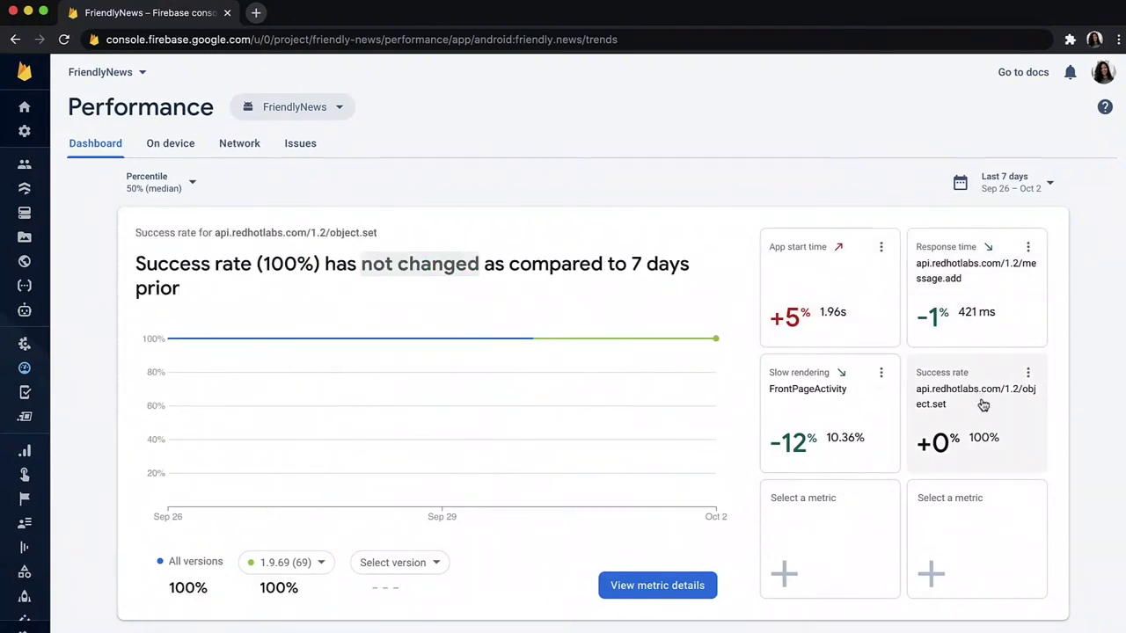
{"action": "left_click", "coordinate": [882, 416]}
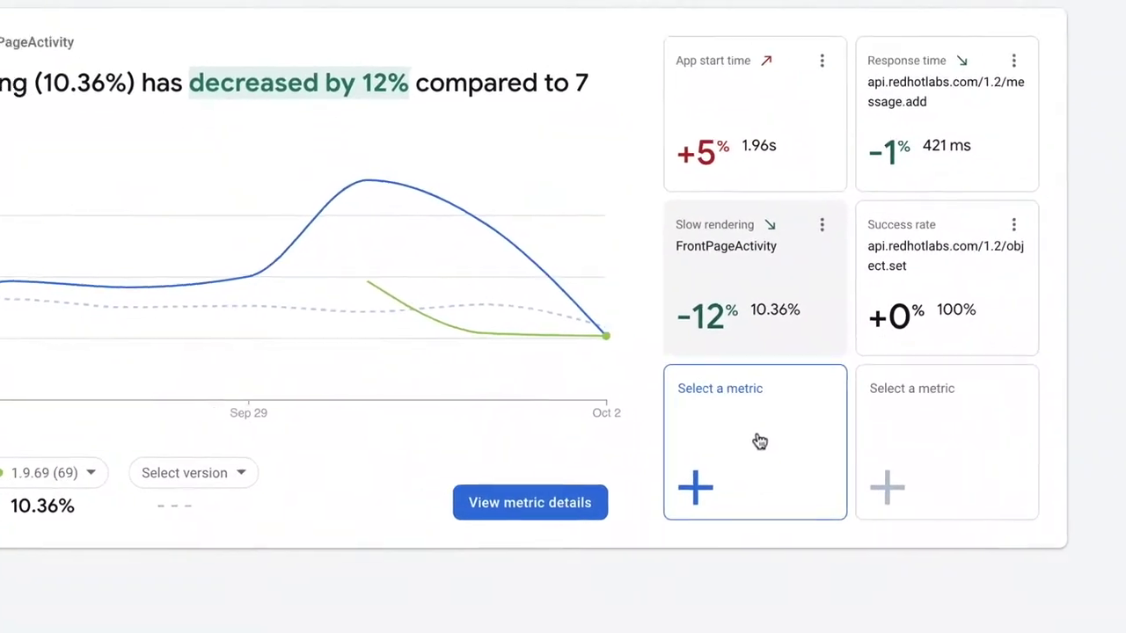
Step: Add a slow rendering metric for the CuratedStoriesActivity screen rendering trace to the performance dashboard
{"action": "left_click", "coordinate": [829, 534]}
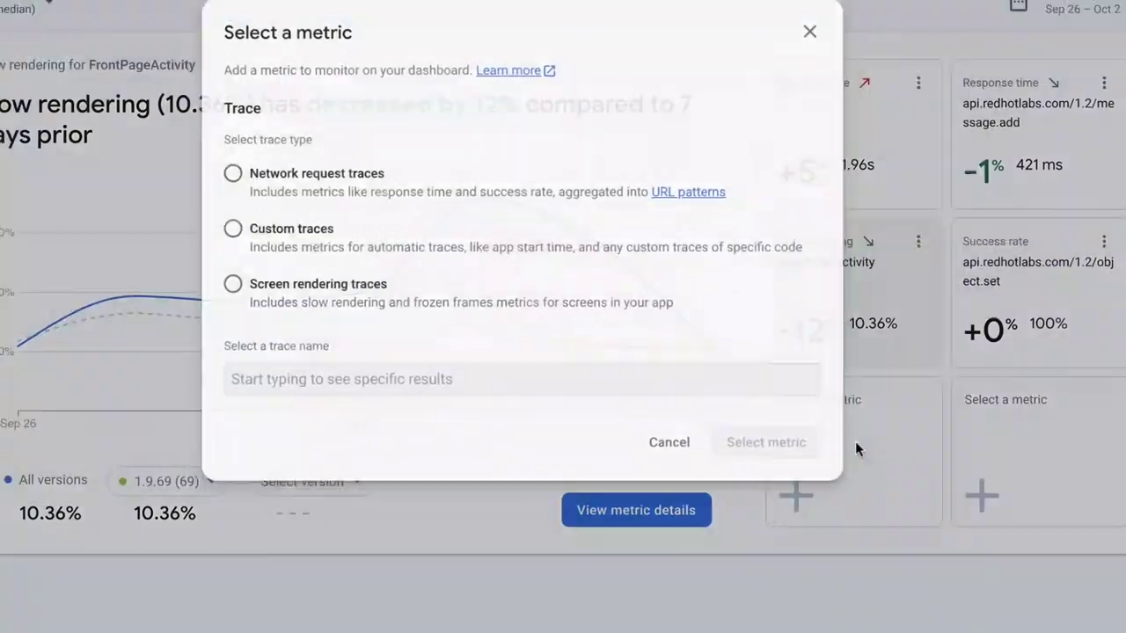
{"action": "left_click", "coordinate": [485, 305]}
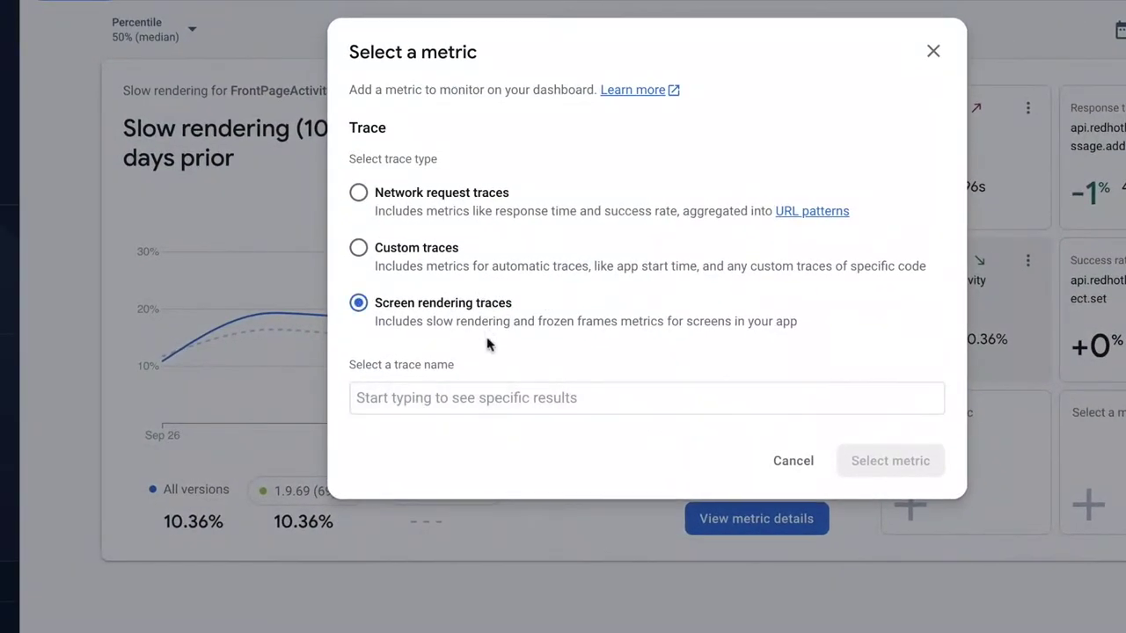
{"action": "left_click", "coordinate": [485, 396]}
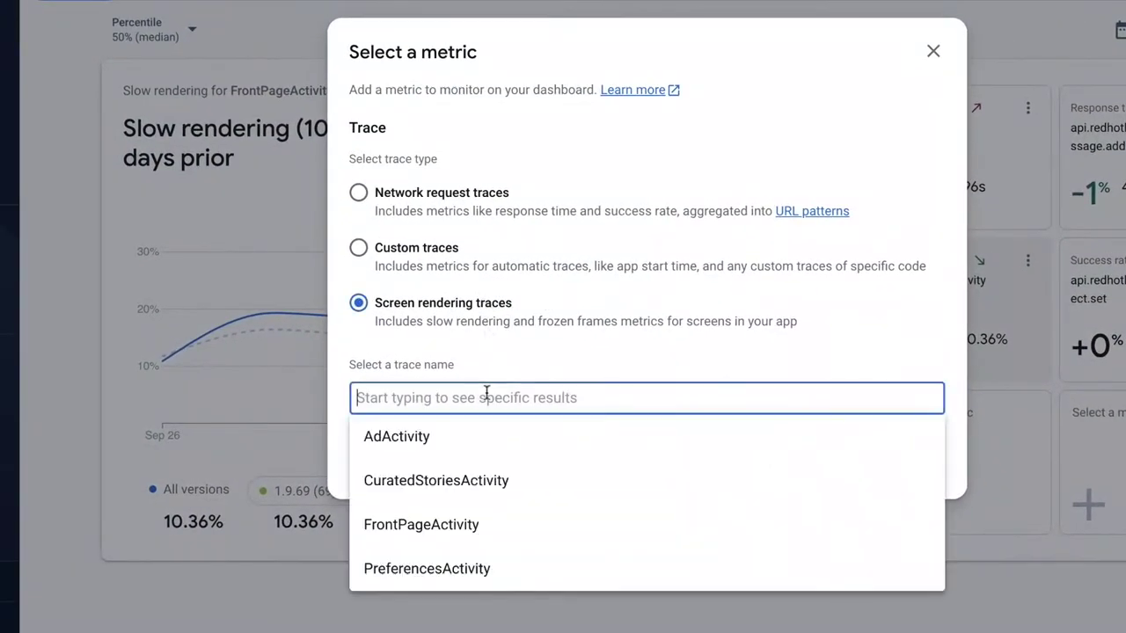
{"action": "left_click", "coordinate": [471, 481]}
{"action": "left_click", "coordinate": [467, 446]}
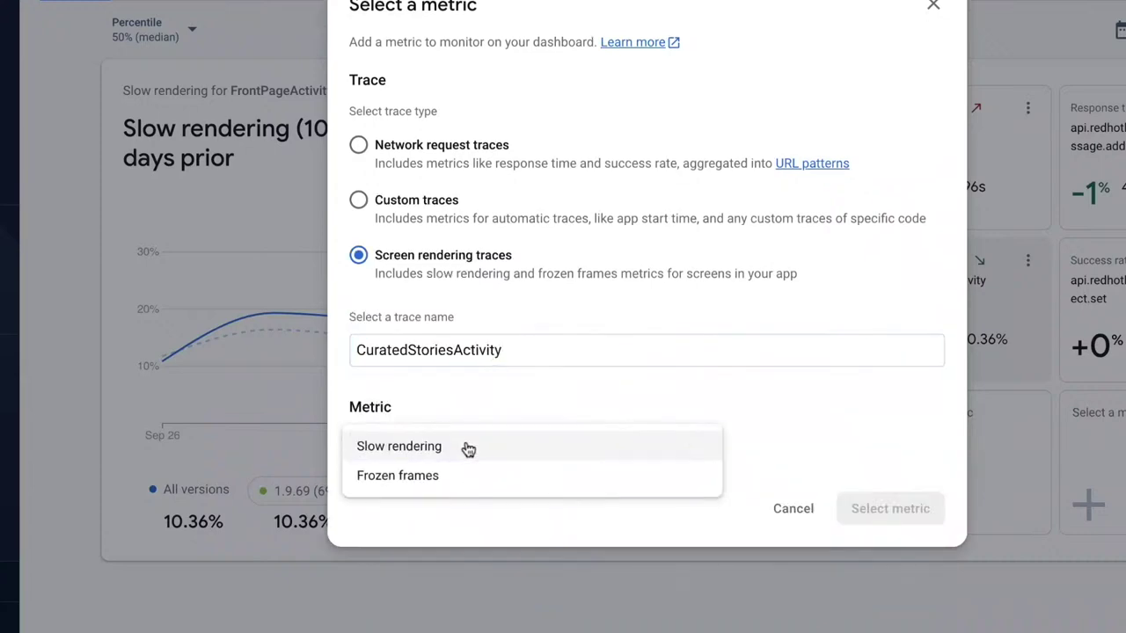
{"action": "left_click", "coordinate": [467, 447]}
{"action": "left_click", "coordinate": [857, 508]}
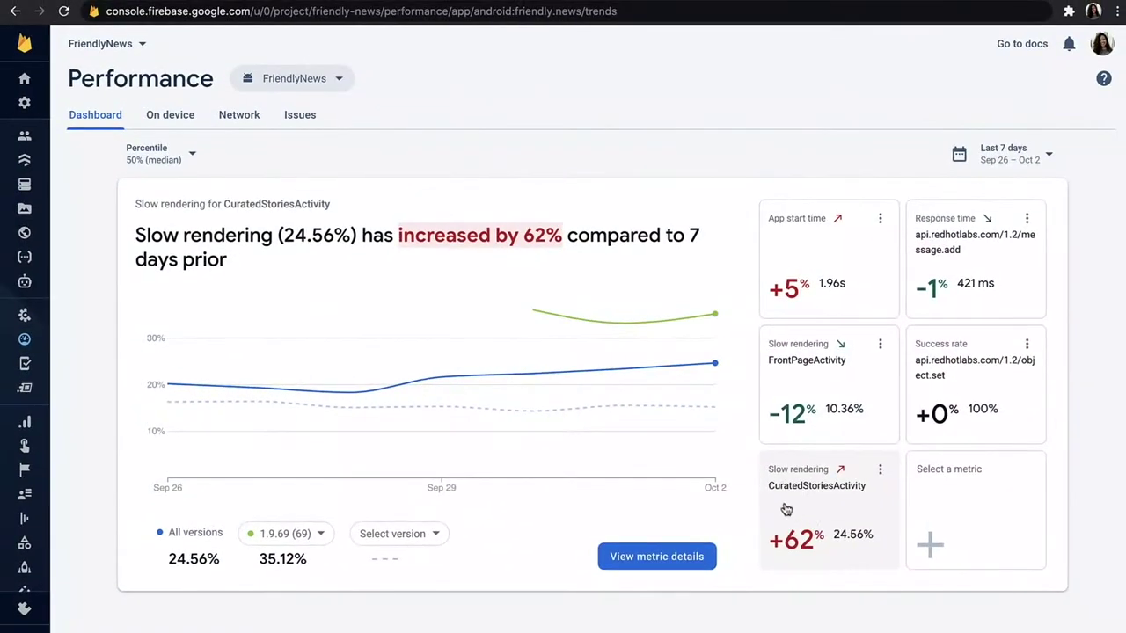
Step: Compare CuratedStoriesActivity slow rendering with versions 1.9.66 (66) and 1.9.64 (64), and clear the second comparison version
{"action": "mouse_move", "coordinate": [703, 460]}
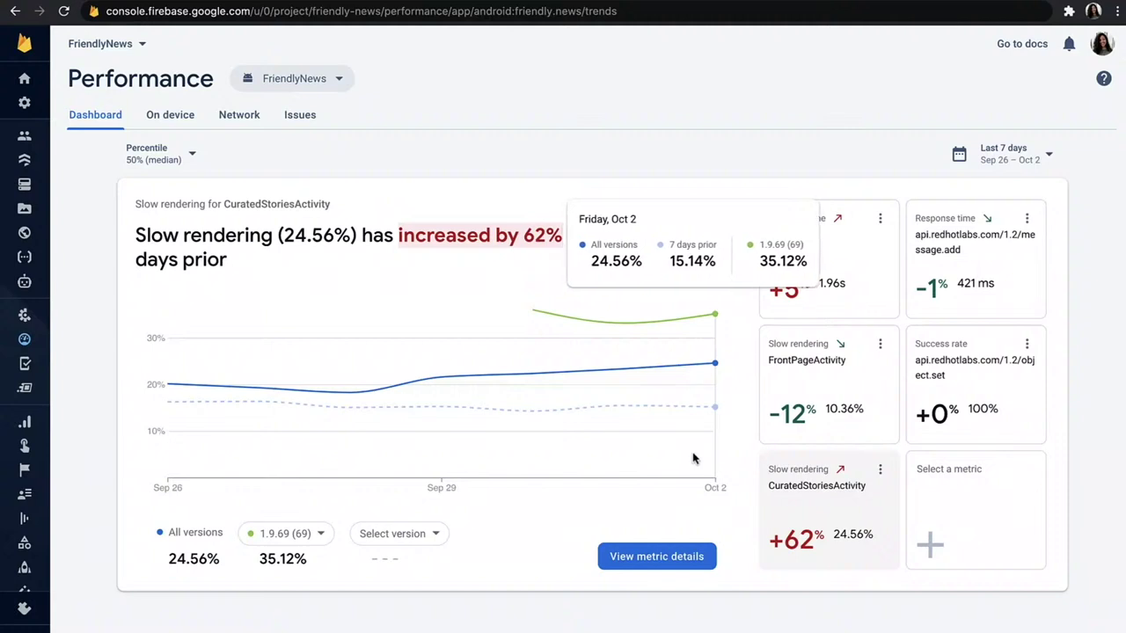
{"action": "left_click", "coordinate": [437, 536]}
{"action": "left_click", "coordinate": [406, 410]}
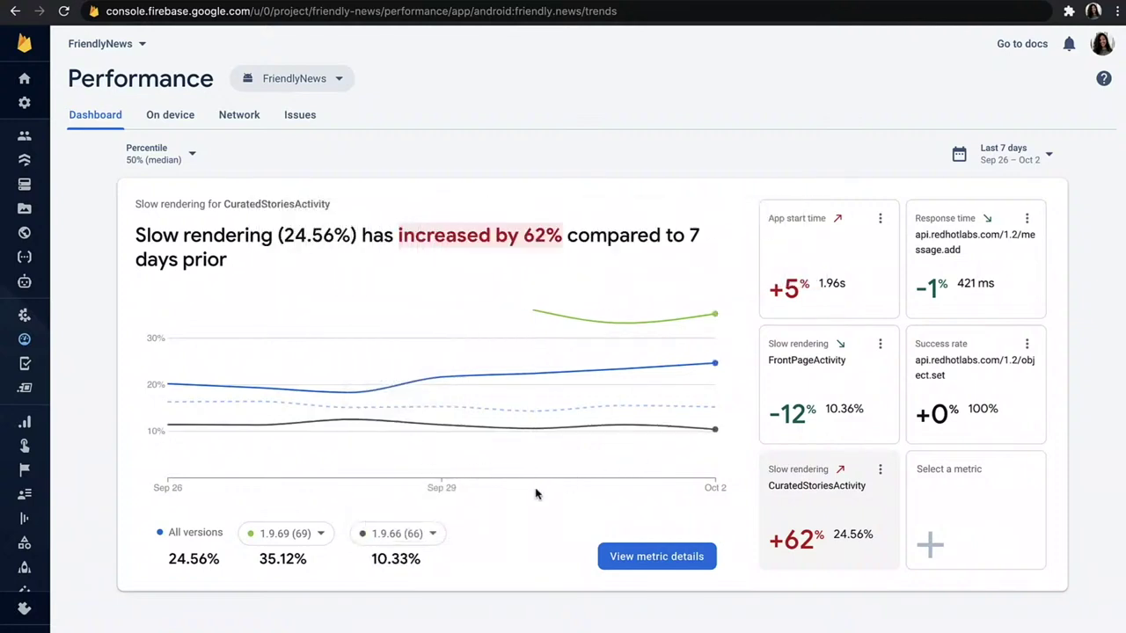
{"action": "left_click", "coordinate": [420, 534]}
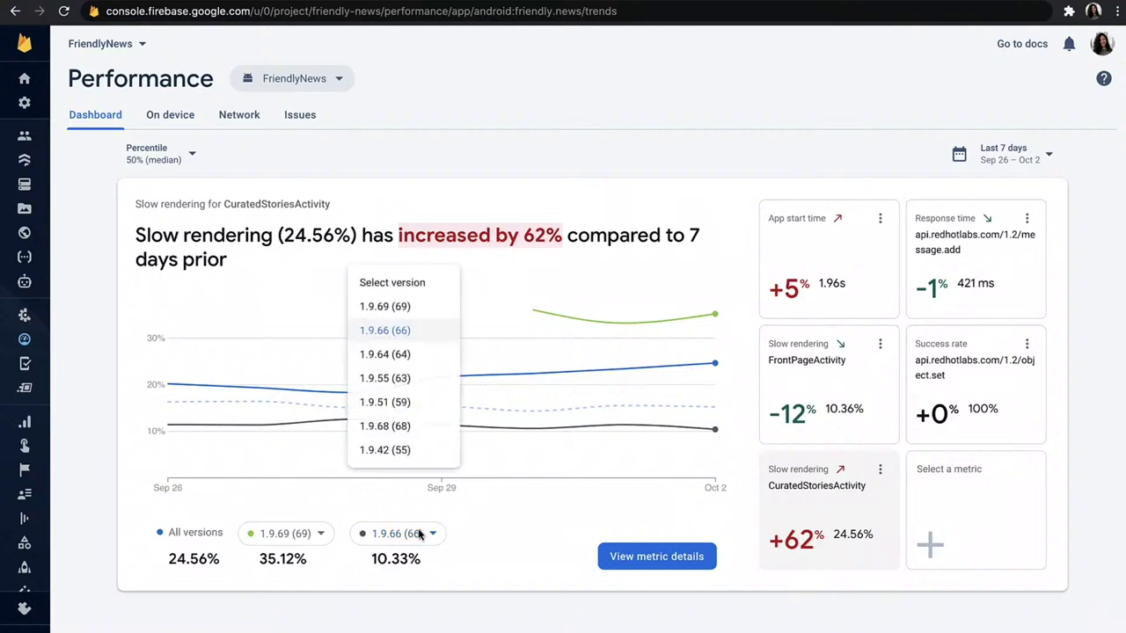
{"action": "left_click", "coordinate": [404, 357]}
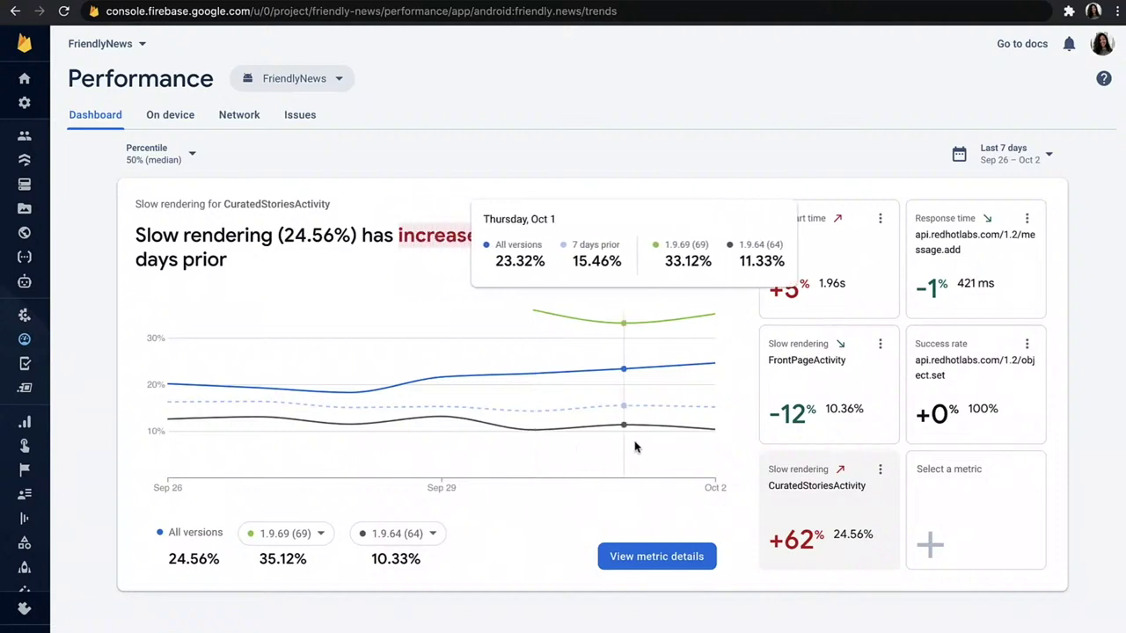
{"action": "left_click", "coordinate": [434, 535]}
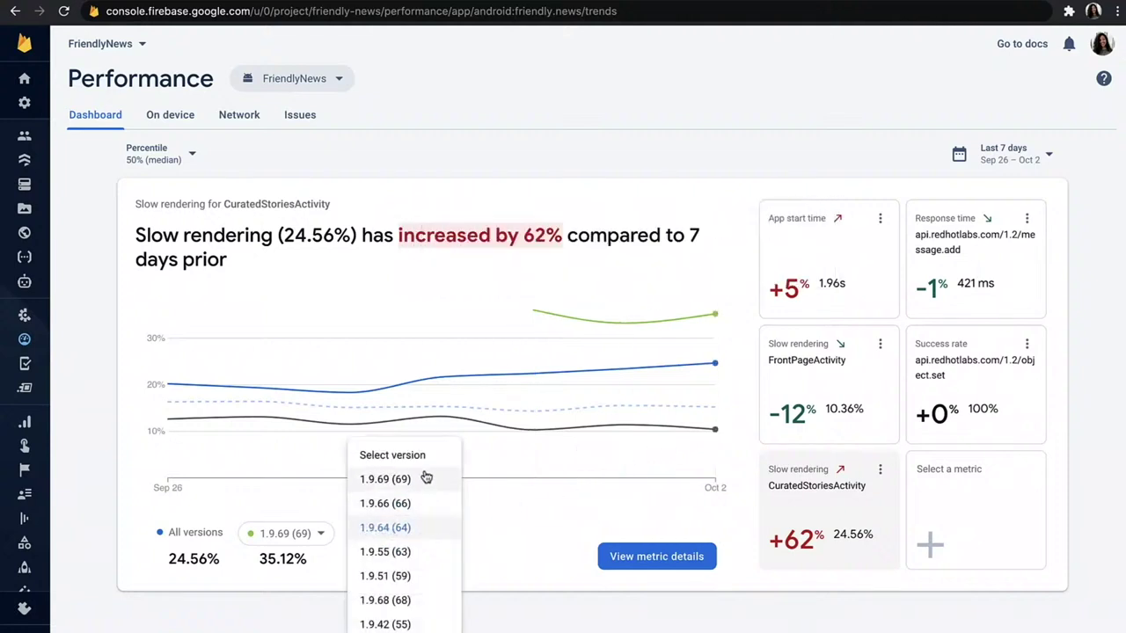
{"action": "left_click", "coordinate": [426, 471]}
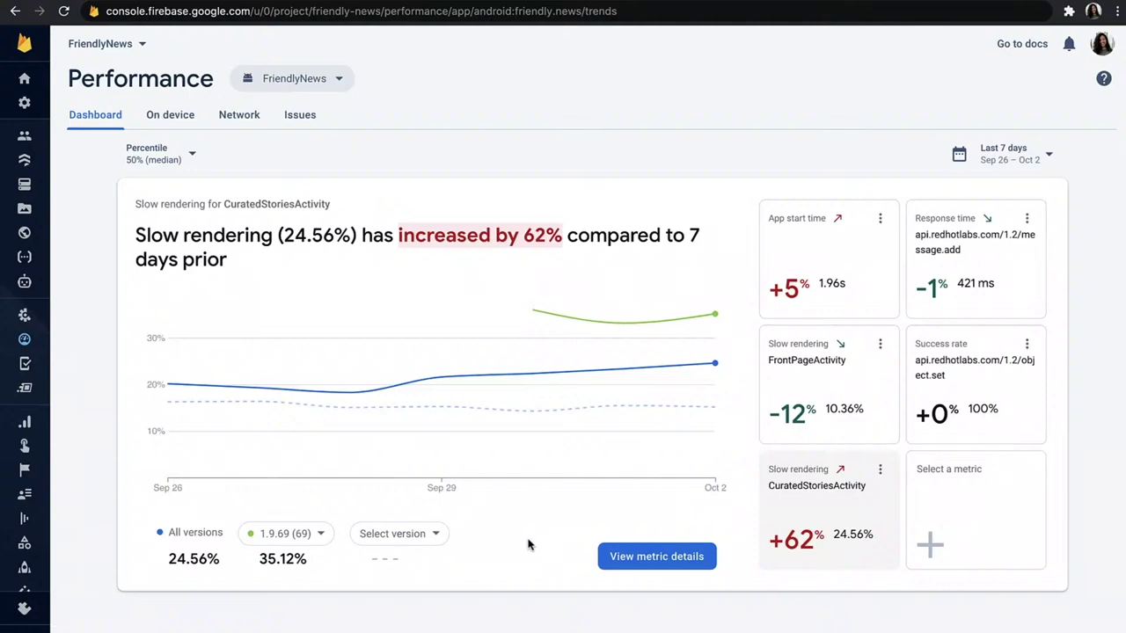
Step: Add a duration metric for the custom trace curated_stories_load to the remaining empty dashboard card
{"action": "left_click", "coordinate": [1001, 518]}
{"action": "left_click", "coordinate": [381, 332]}
{"action": "left_click", "coordinate": [431, 453]}
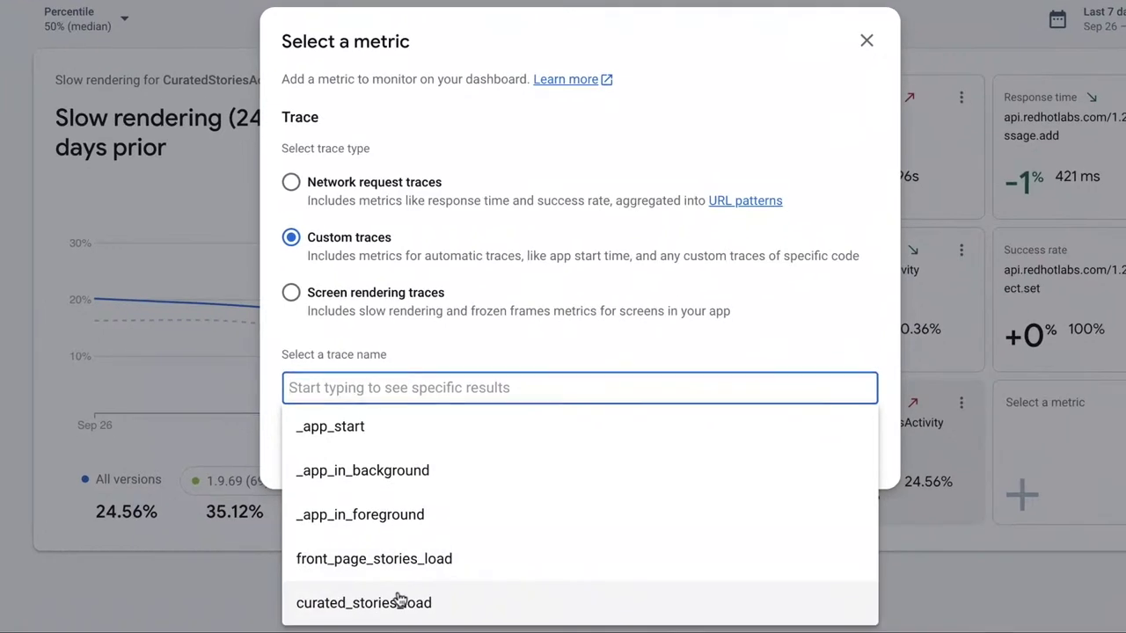
{"action": "left_click", "coordinate": [398, 602]}
{"action": "left_click", "coordinate": [842, 458]}
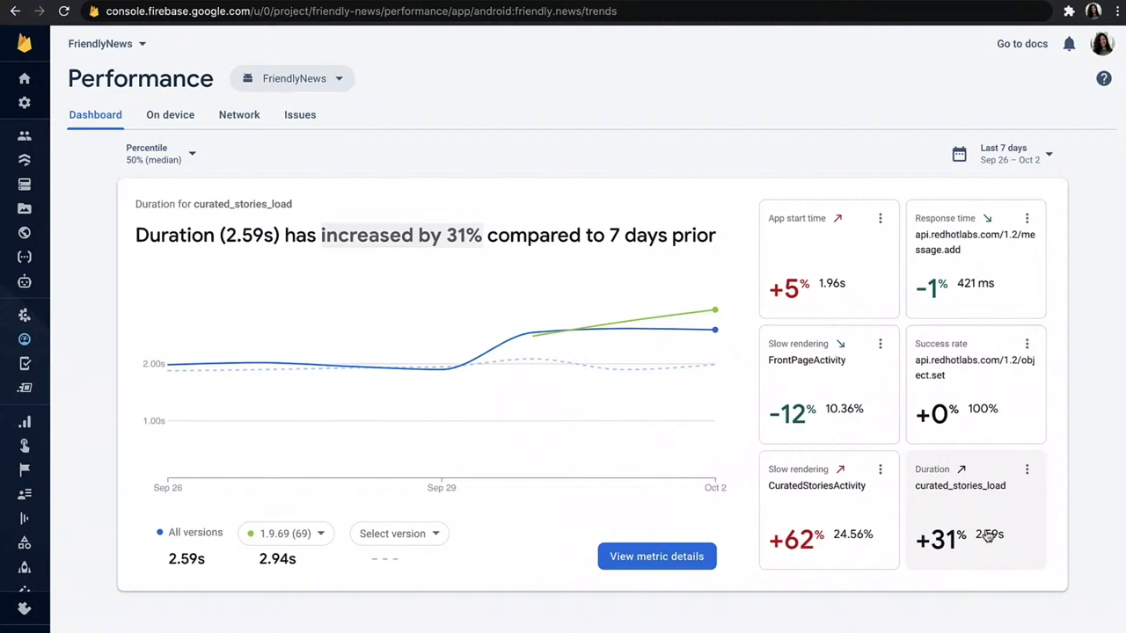
Step: Check the curated_stories_load duration at the 75% percentile and return the dashboard to 50% (median)
{"action": "mouse_move", "coordinate": [706, 440]}
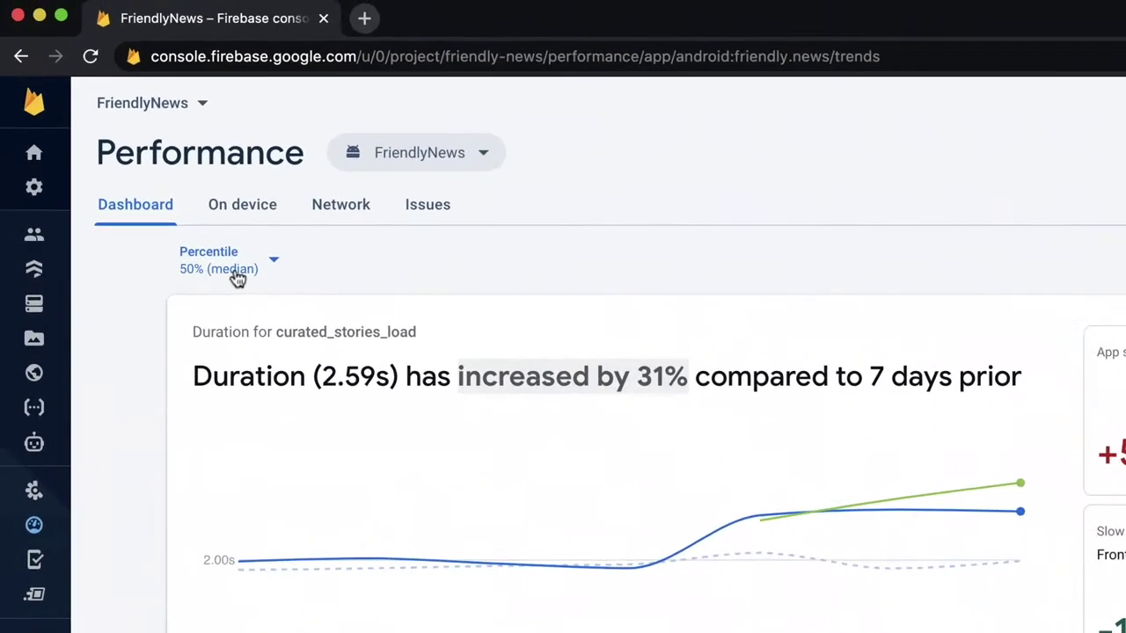
{"action": "left_click", "coordinate": [165, 162]}
{"action": "left_click", "coordinate": [259, 335]}
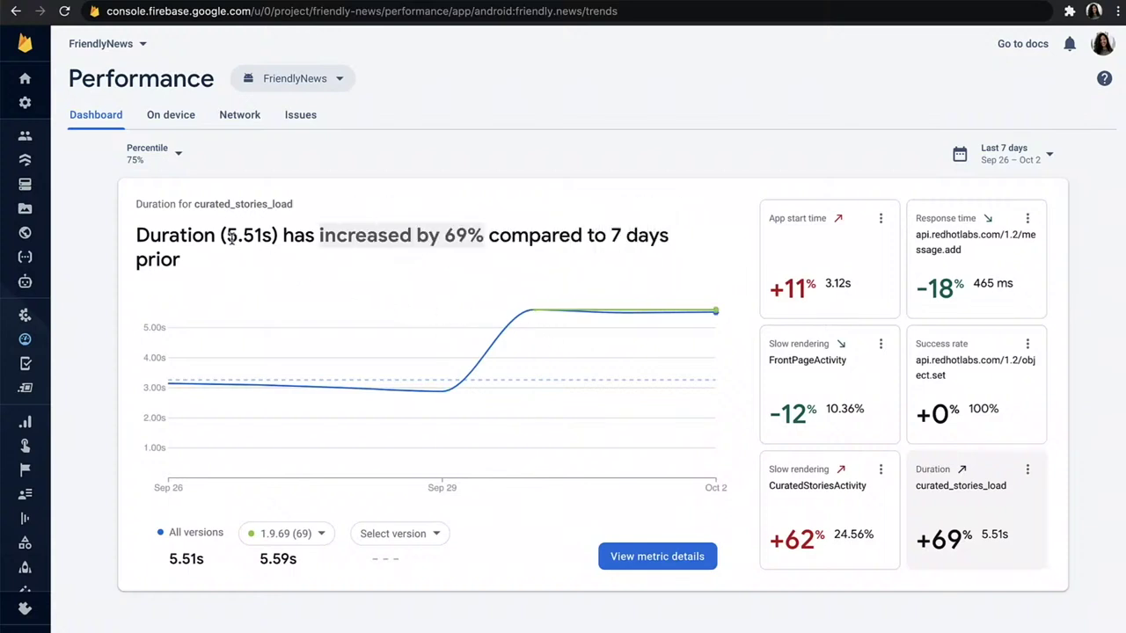
{"action": "left_click_drag", "start_coordinate": [230, 237], "coordinate": [268, 240]}
{"action": "left_click", "coordinate": [297, 290]}
{"action": "left_click", "coordinate": [140, 167]}
{"action": "left_click", "coordinate": [161, 143]}
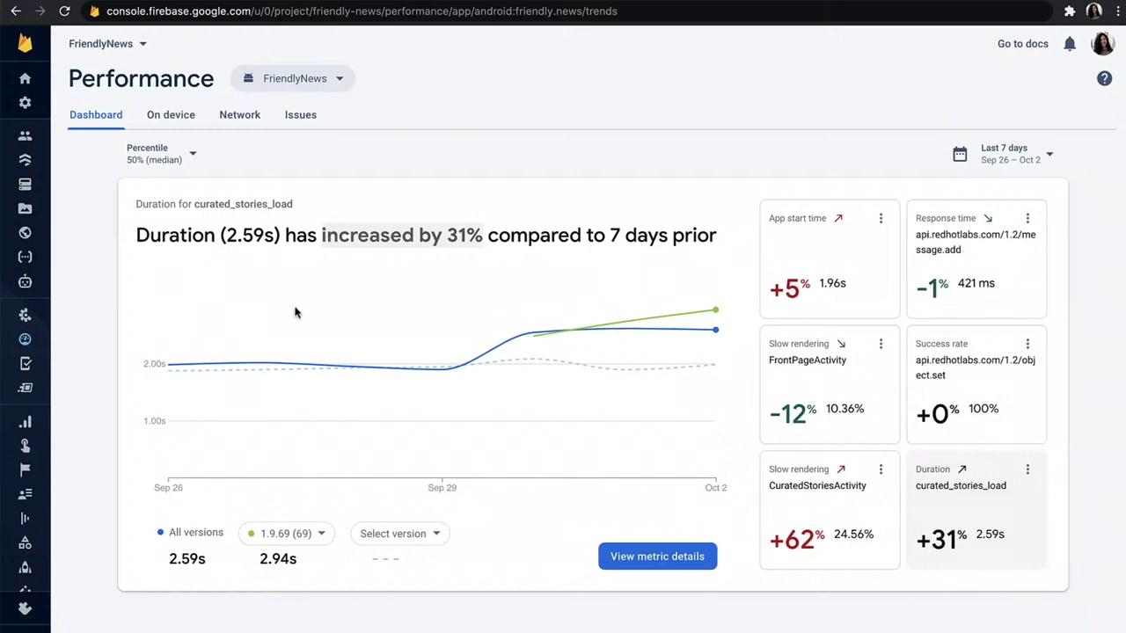
Step: Set the dashboard to a custom date range from Sep 30, 2020 to Oct 2, 2020
{"action": "left_click", "coordinate": [1020, 159]}
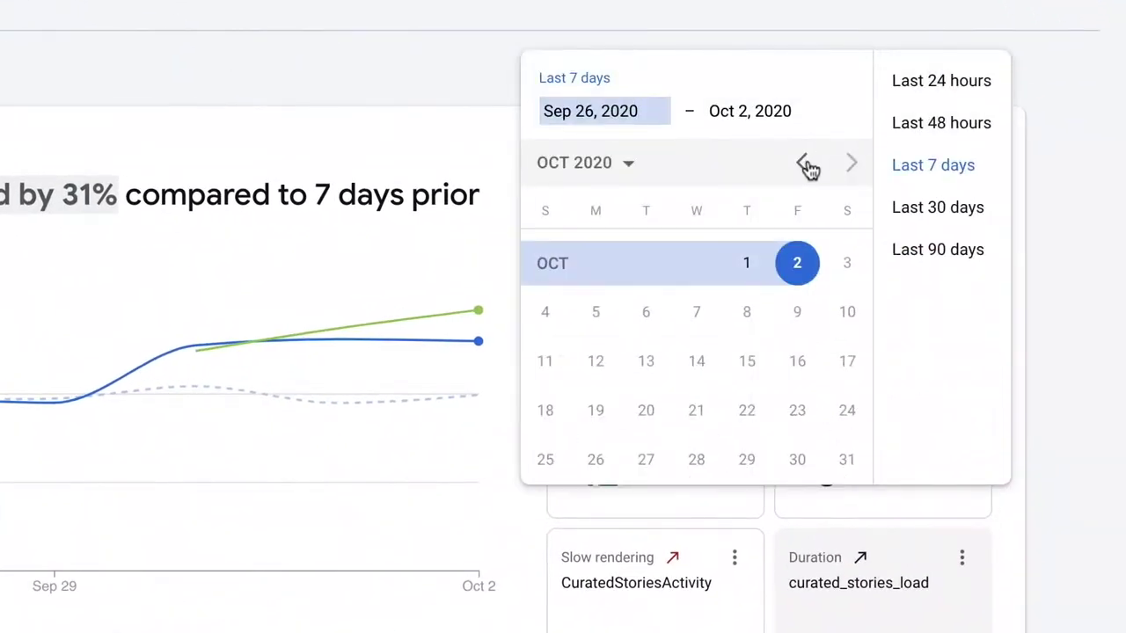
{"action": "left_click", "coordinate": [803, 165]}
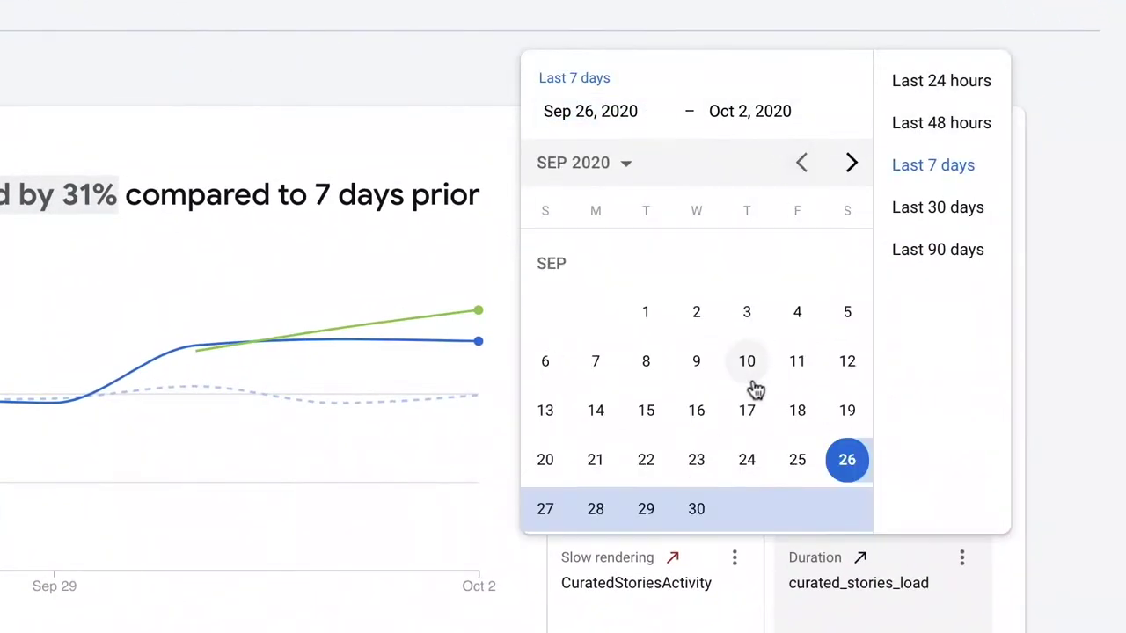
{"action": "left_click", "coordinate": [696, 508]}
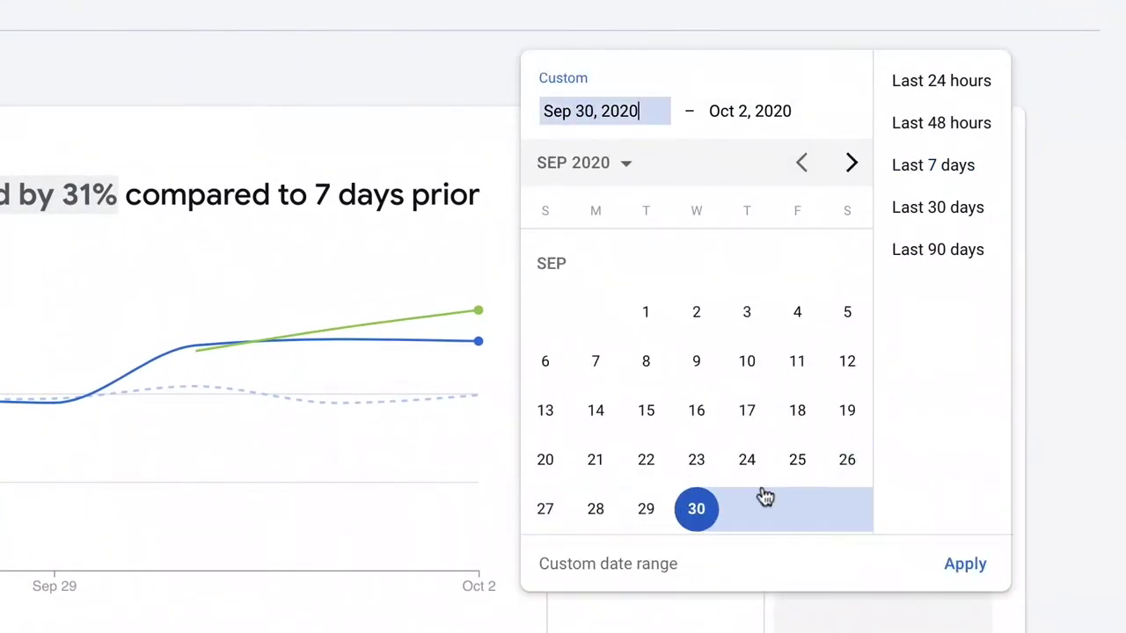
{"action": "left_click", "coordinate": [980, 565]}
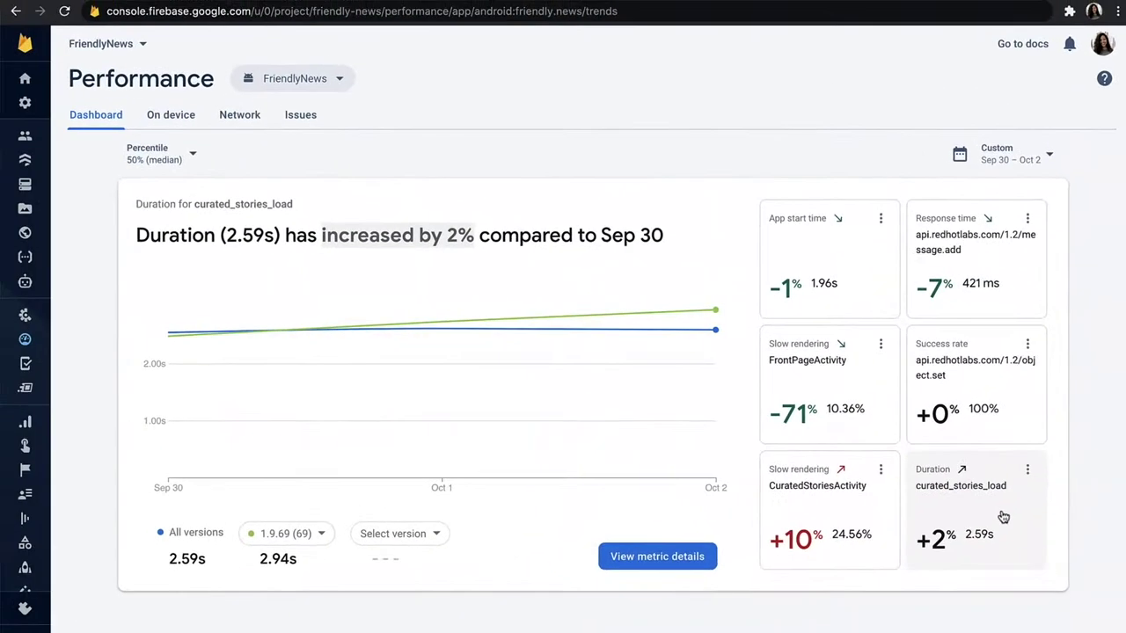
Step: Examine the trend charts for CuratedStoriesActivity slow rendering and curated_stories_load duration
{"action": "left_click", "coordinate": [757, 591]}
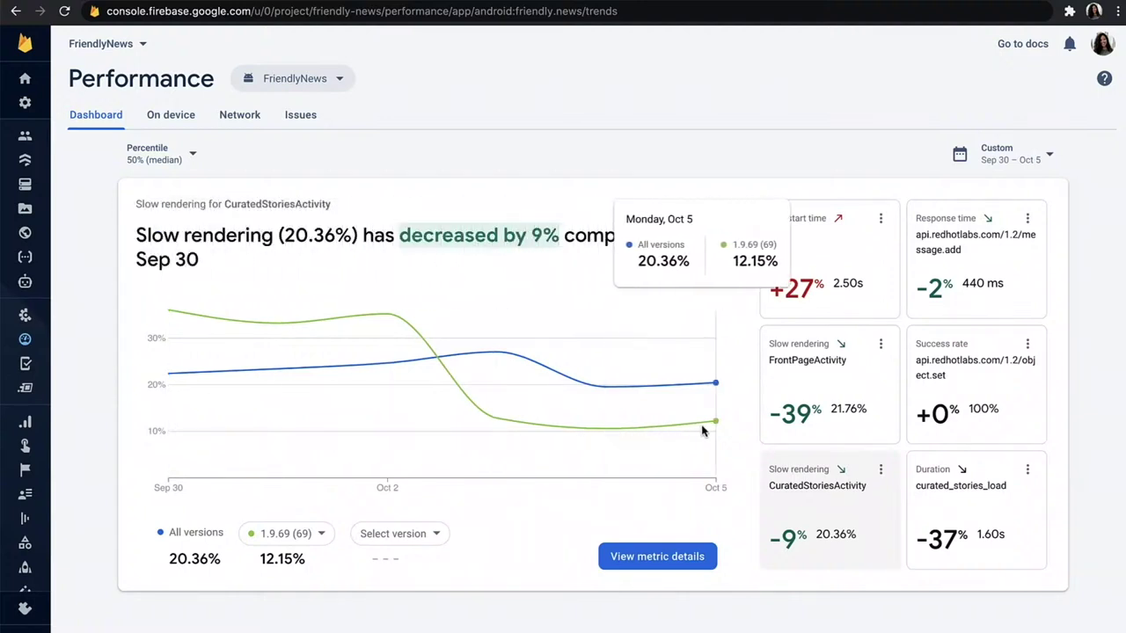
{"action": "left_click", "coordinate": [1011, 529]}
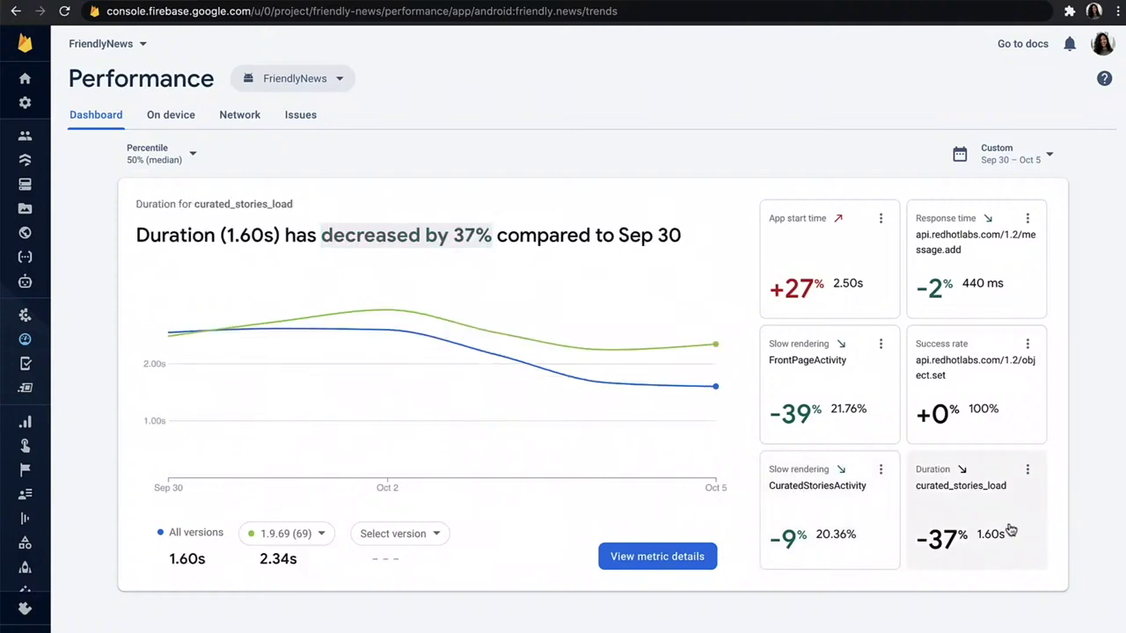
{"action": "left_click", "coordinate": [884, 531]}
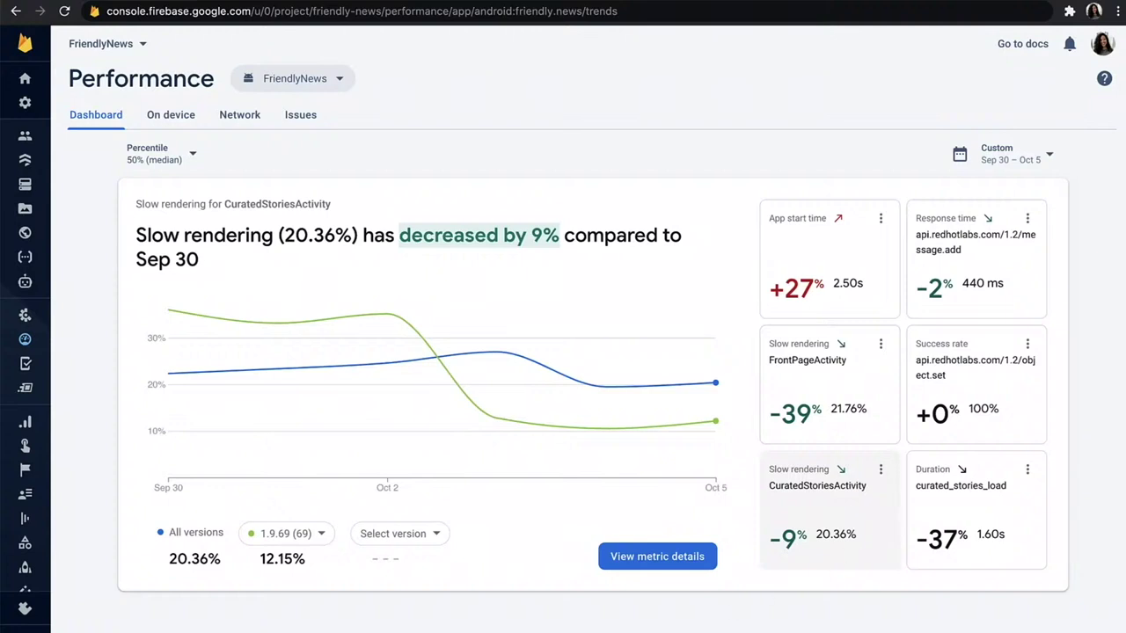
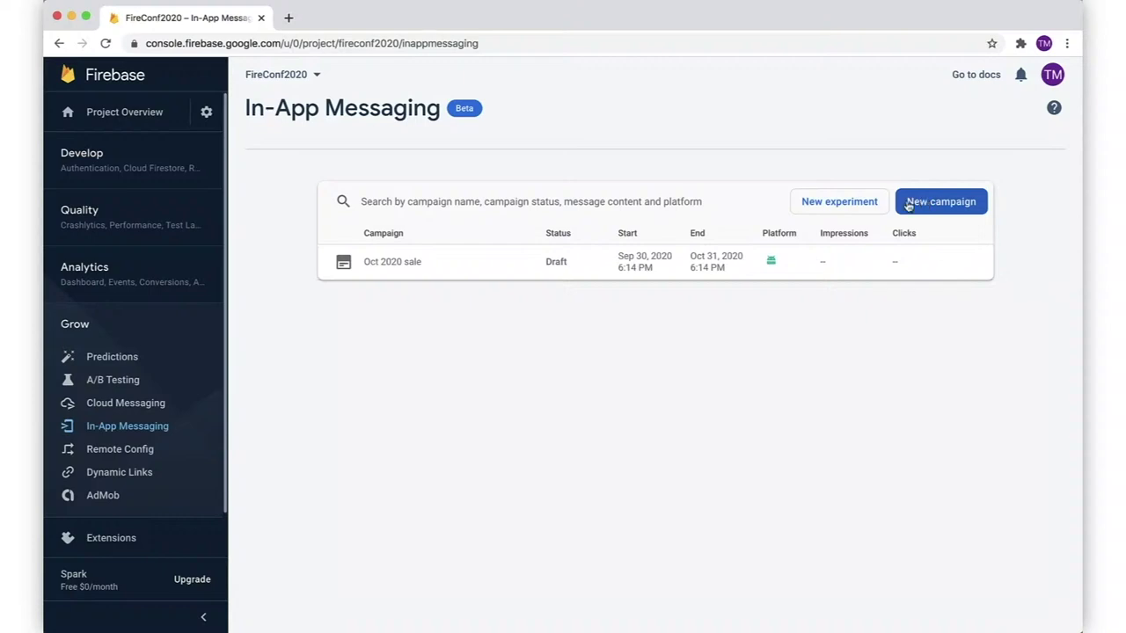
Step: Open the draft In-App Messaging campaign Oct 2020 sale for editing
{"action": "left_click", "coordinate": [823, 262]}
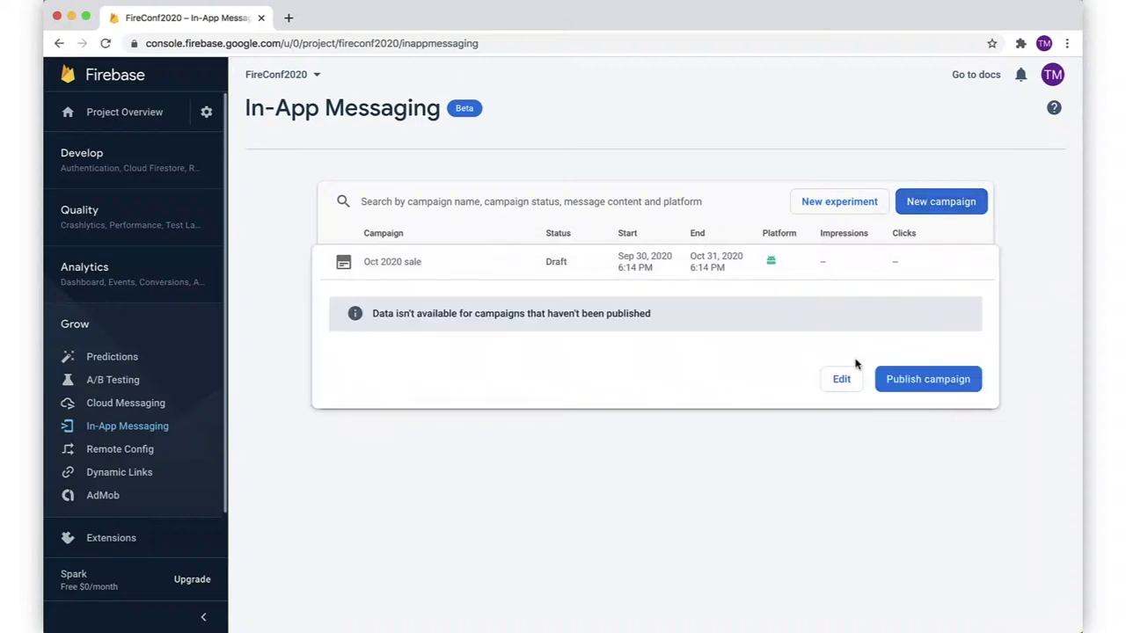
{"action": "left_click", "coordinate": [840, 380]}
Step: Review the campaign's card layout, message text, images and button settings, and continue to its Target section
{"action": "scroll", "coordinate": [838, 383], "scroll_direction": "down", "scroll_amount": 2}
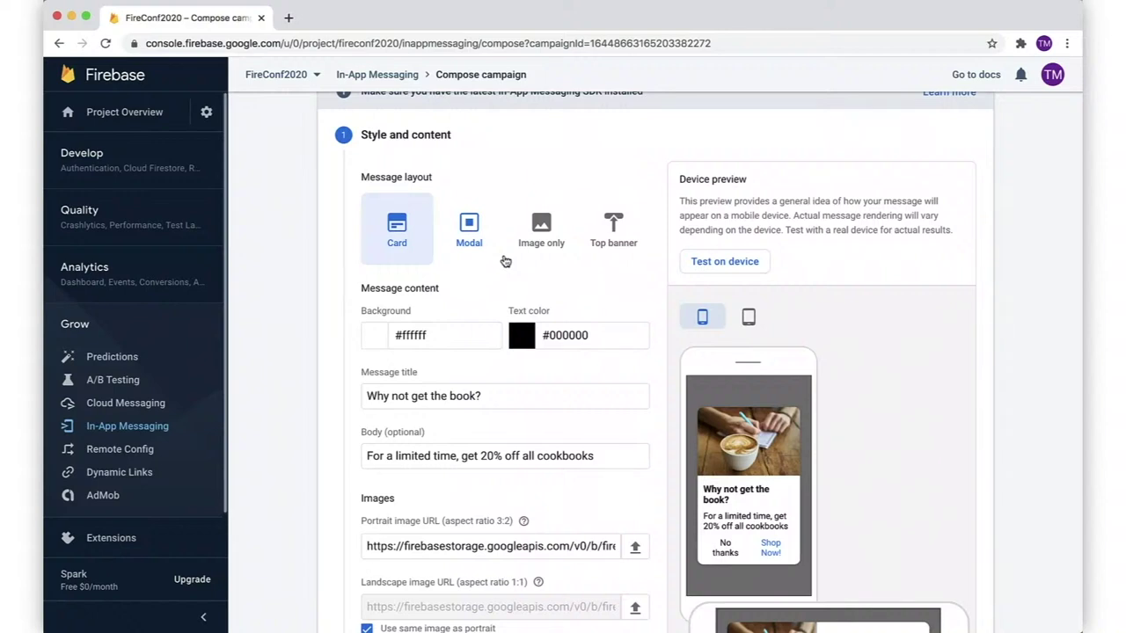
{"action": "scroll", "coordinate": [506, 261], "scroll_direction": "down", "scroll_amount": 2}
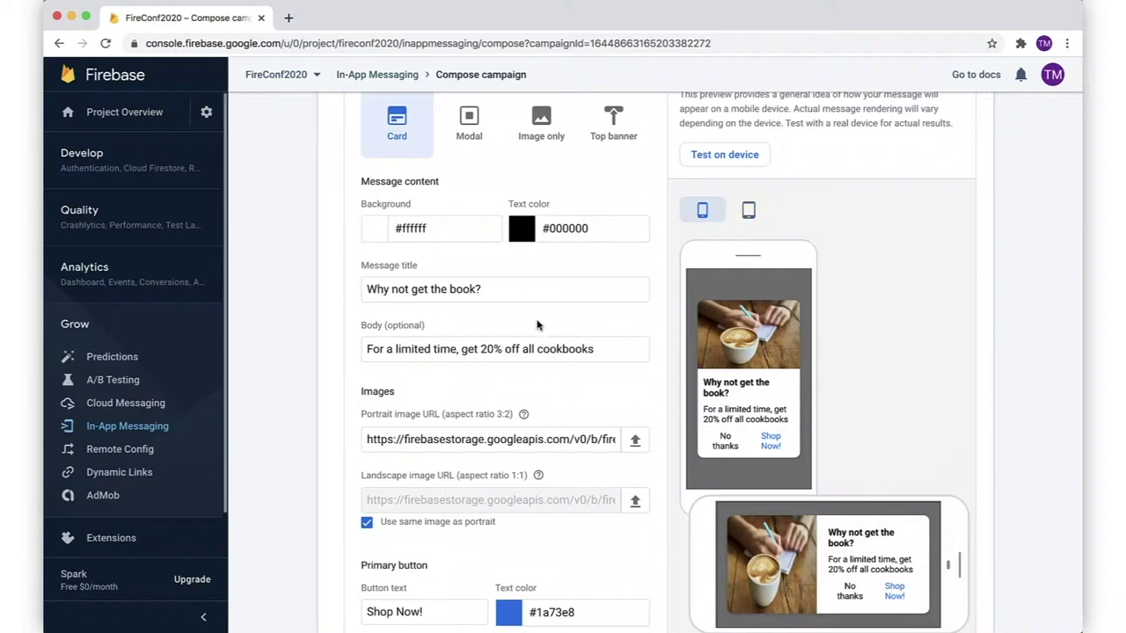
{"action": "scroll", "coordinate": [538, 325], "scroll_direction": "down", "scroll_amount": 2}
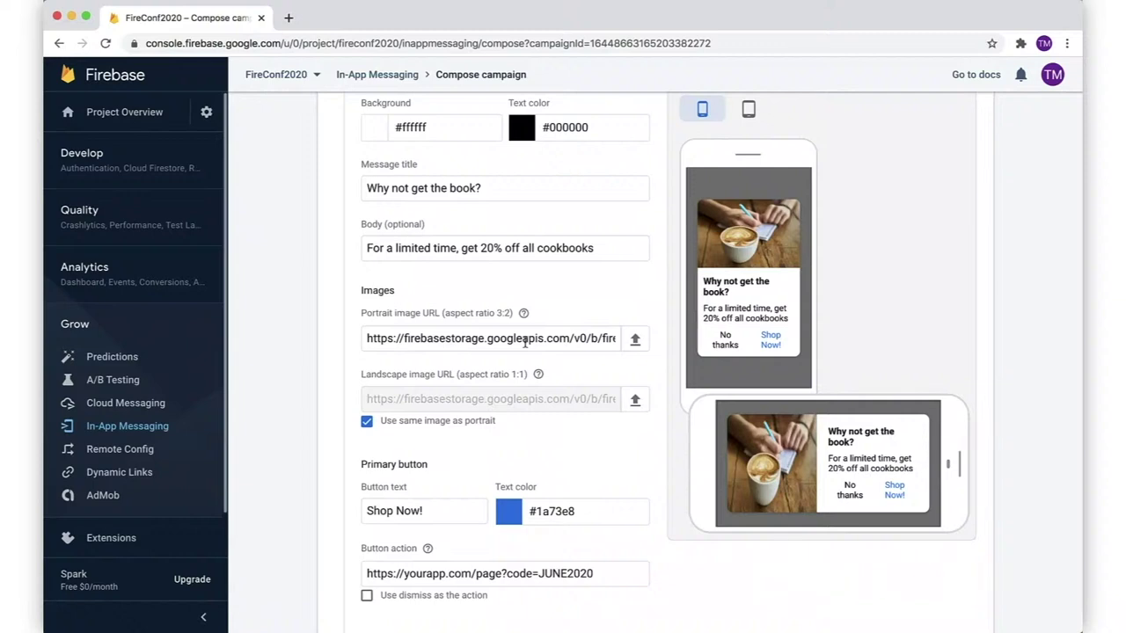
{"action": "scroll", "coordinate": [526, 343], "scroll_direction": "down", "scroll_amount": 3}
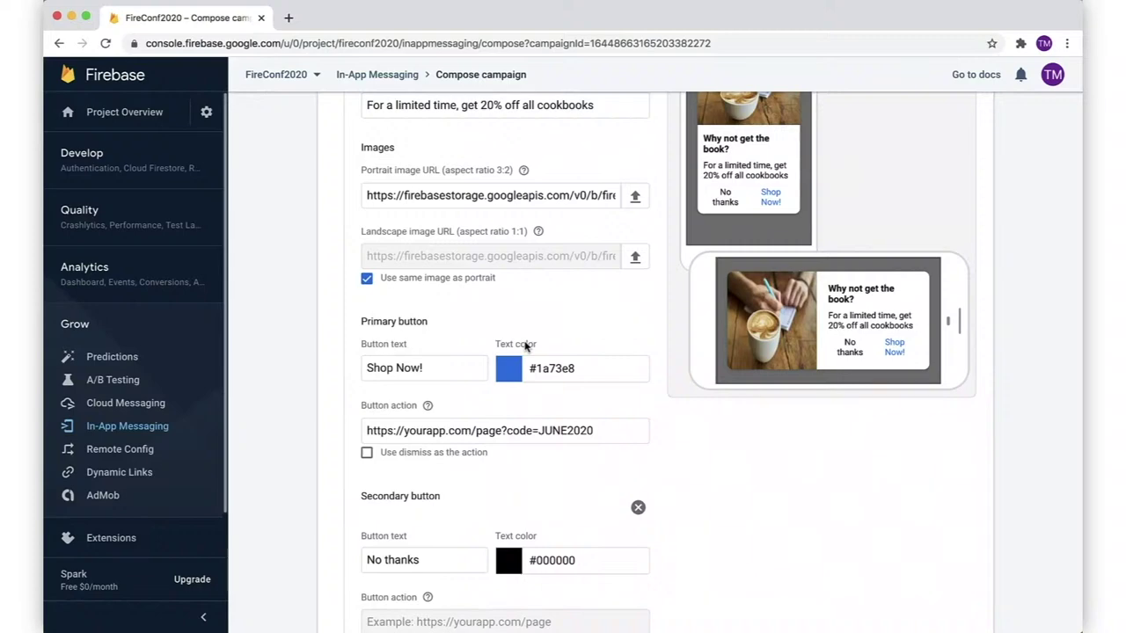
{"action": "scroll", "coordinate": [526, 346], "scroll_direction": "down", "scroll_amount": 5}
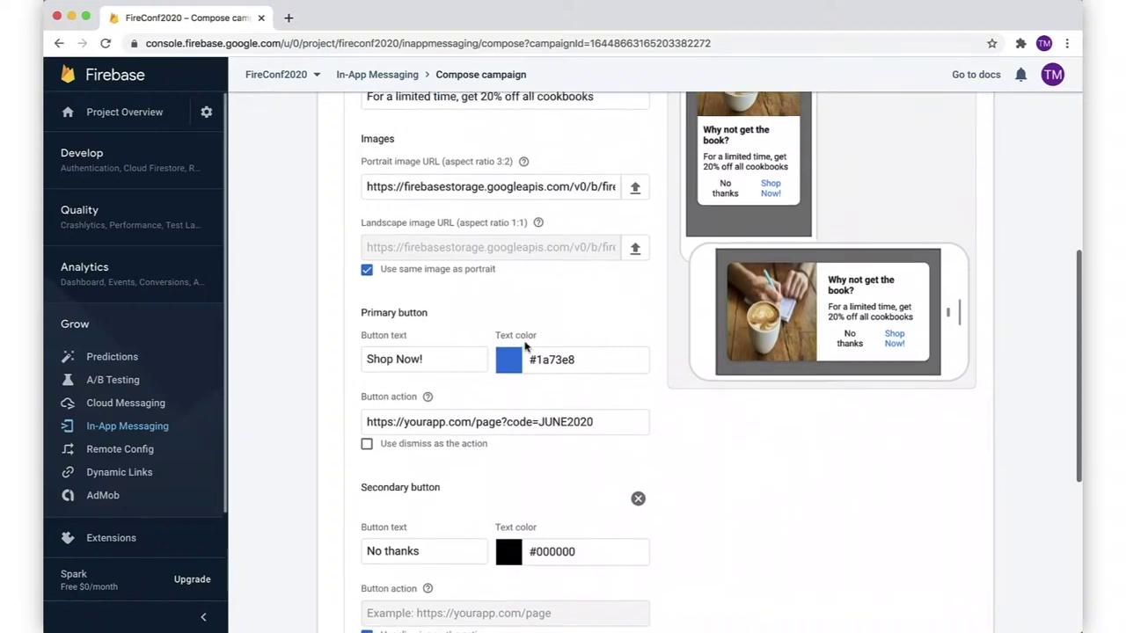
{"action": "left_click", "coordinate": [383, 448]}
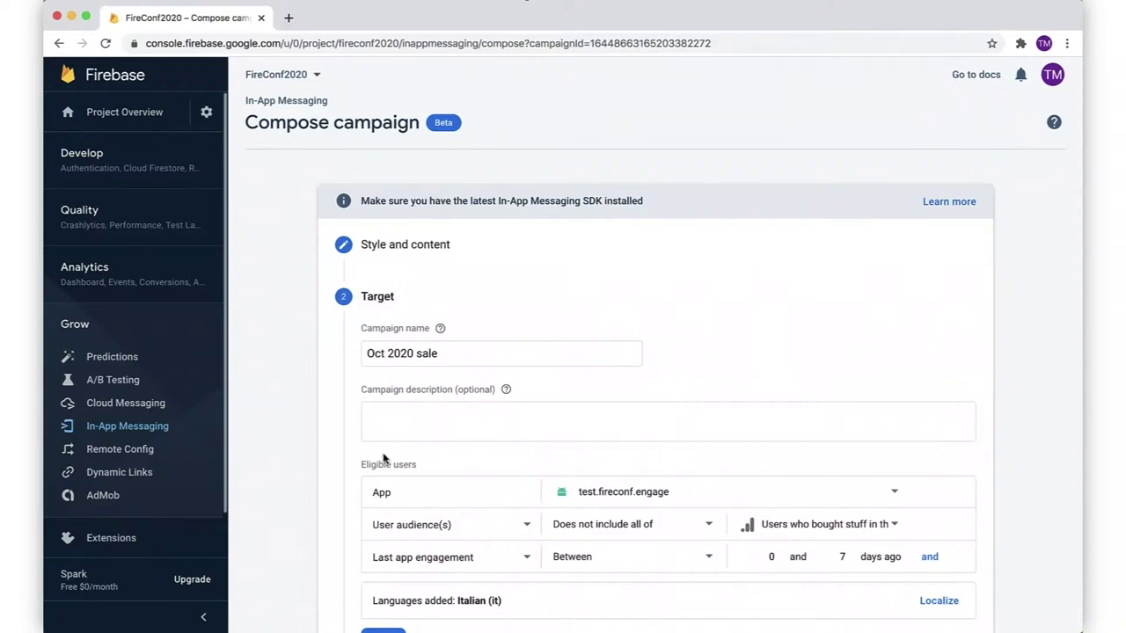
Step: Review the Oct 2020 sale campaign's eligible users, checking the audience match conditions and the available targeting criteria
{"action": "scroll", "coordinate": [383, 458], "scroll_direction": "down", "scroll_amount": 3}
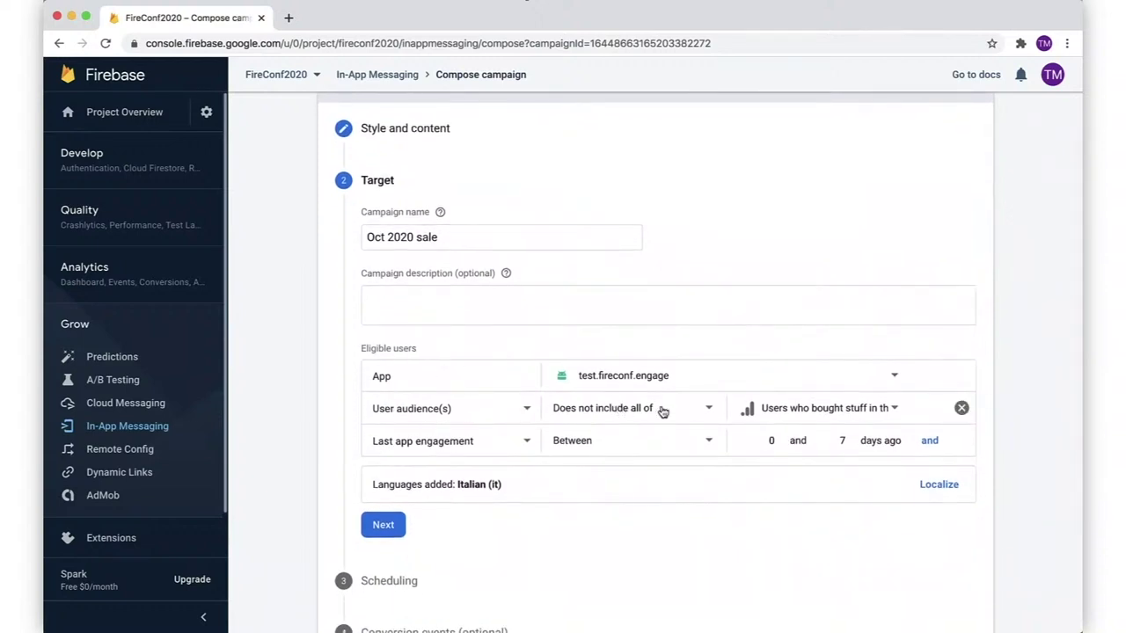
{"action": "left_click", "coordinate": [662, 413]}
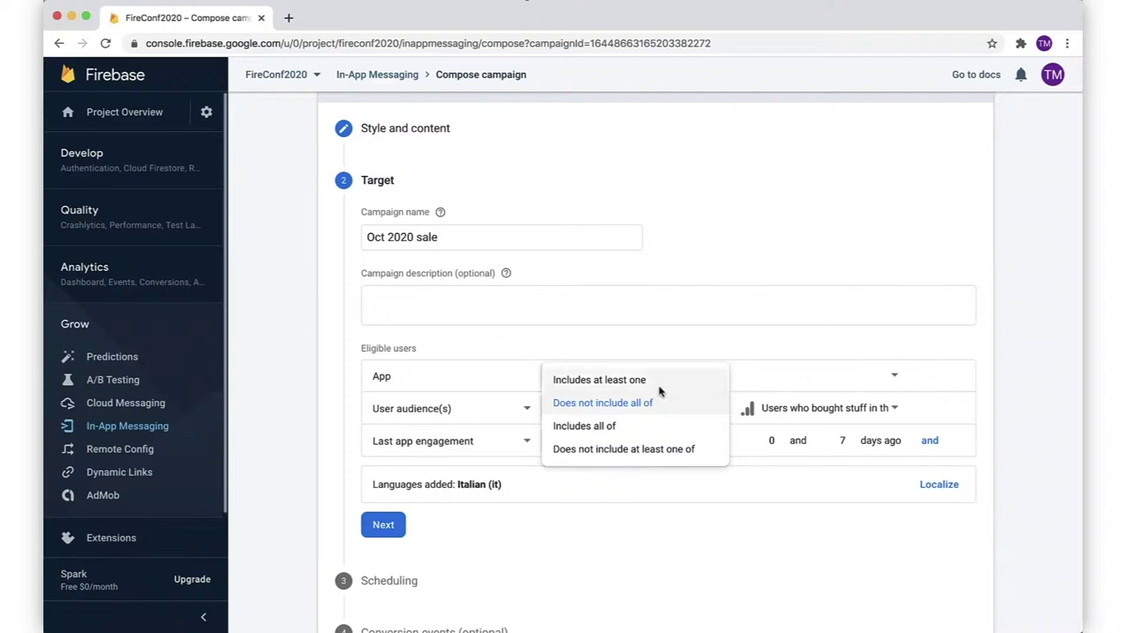
{"action": "left_click", "coordinate": [670, 290]}
{"action": "left_click", "coordinate": [478, 454]}
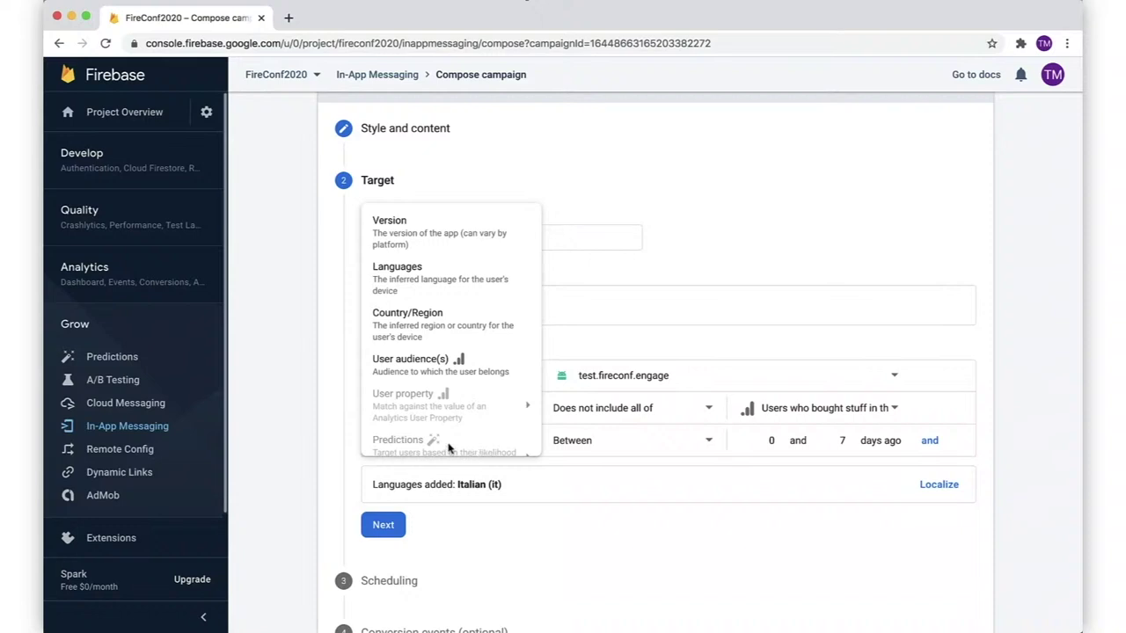
{"action": "left_click", "coordinate": [292, 426]}
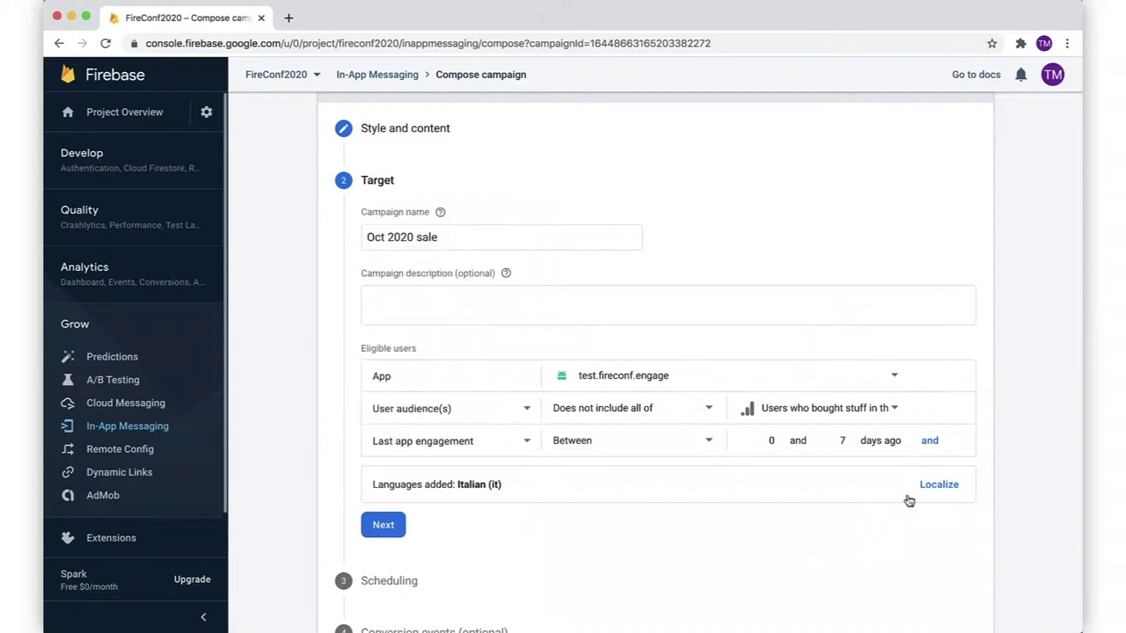
Step: Inspect the campaign's Italian translation of the message, close the translations, and continue to the Scheduling section
{"action": "left_click", "coordinate": [936, 487]}
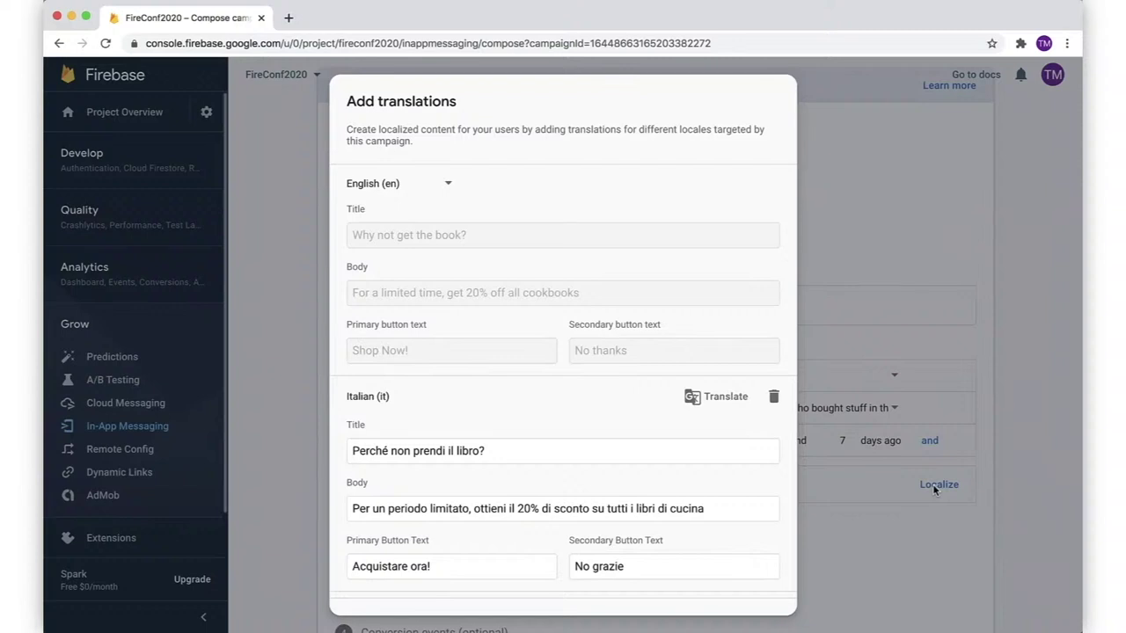
{"action": "left_click", "coordinate": [934, 489]}
{"action": "scroll", "coordinate": [932, 490], "scroll_direction": "down", "scroll_amount": 3}
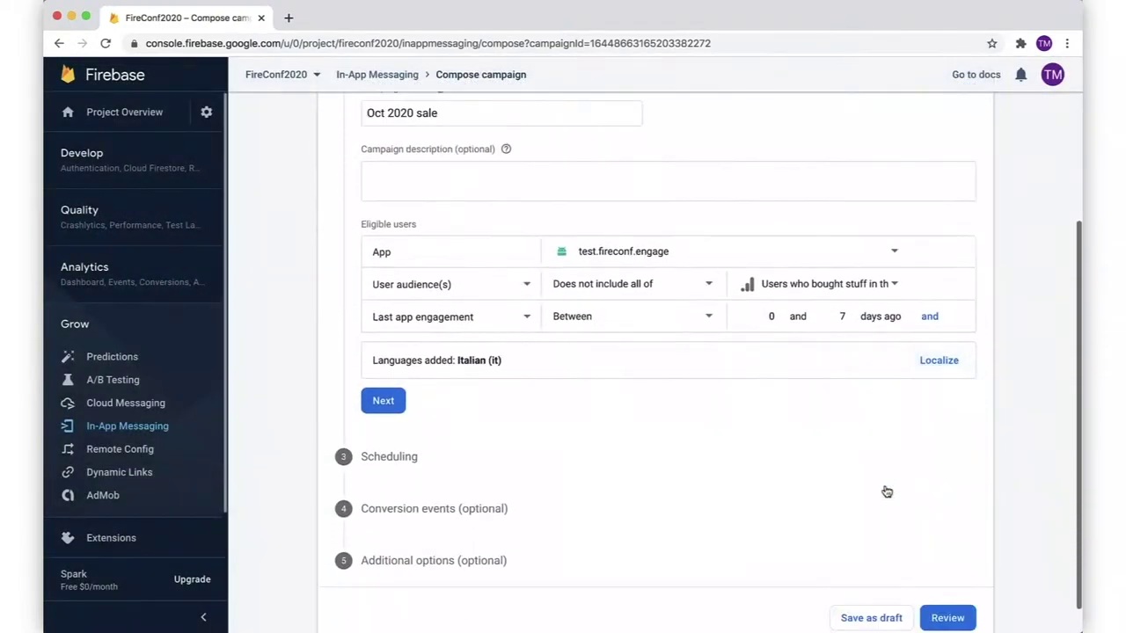
{"action": "left_click", "coordinate": [390, 402]}
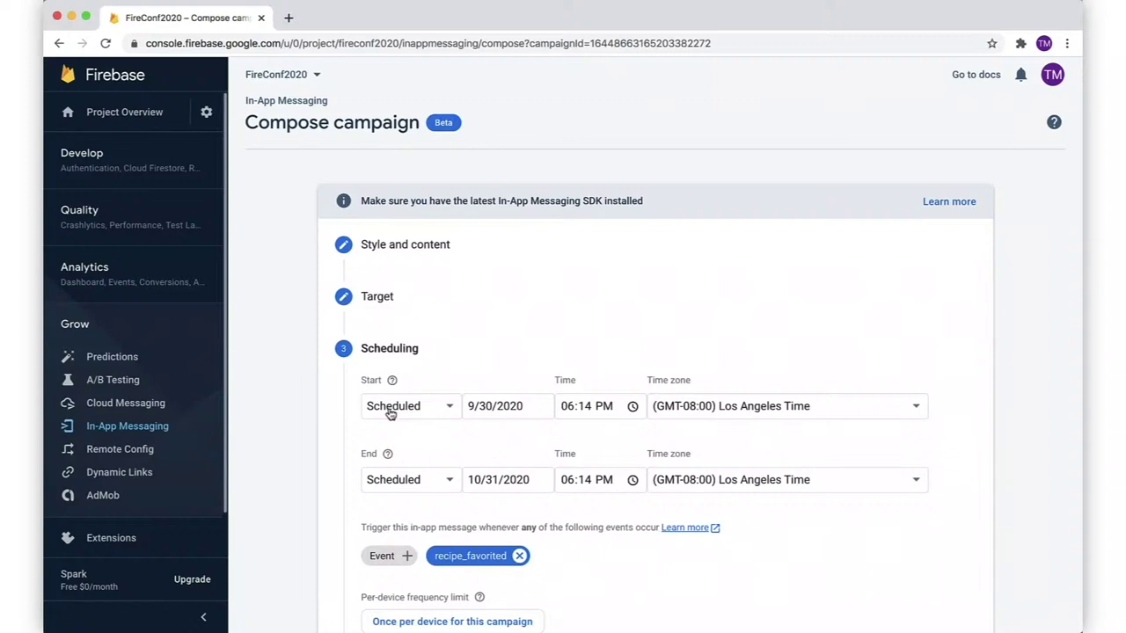
Step: Review the campaign's schedule, trigger event and conversion event, and continue to the Additional options section
{"action": "scroll", "coordinate": [543, 390], "scroll_direction": "down", "scroll_amount": 2}
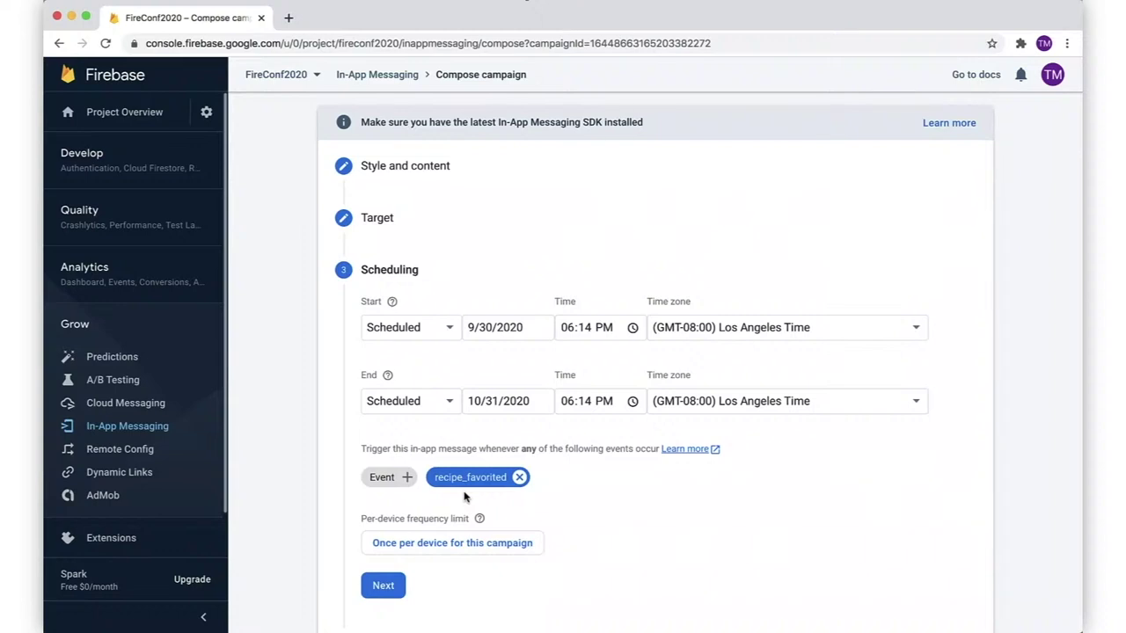
{"action": "left_click", "coordinate": [383, 584]}
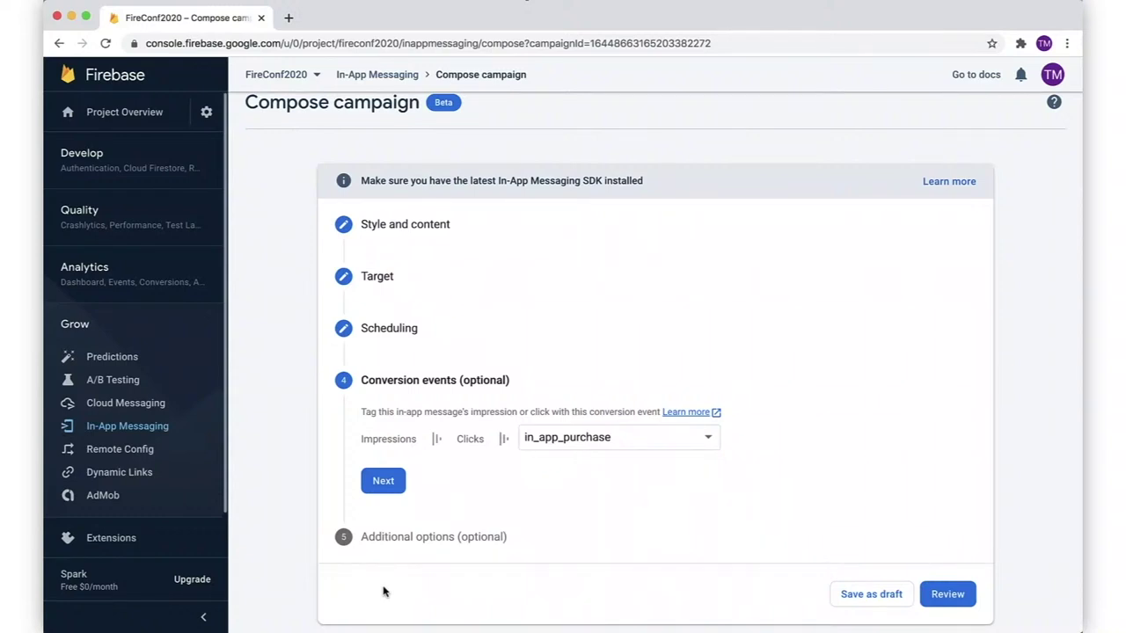
{"action": "left_click", "coordinate": [383, 485]}
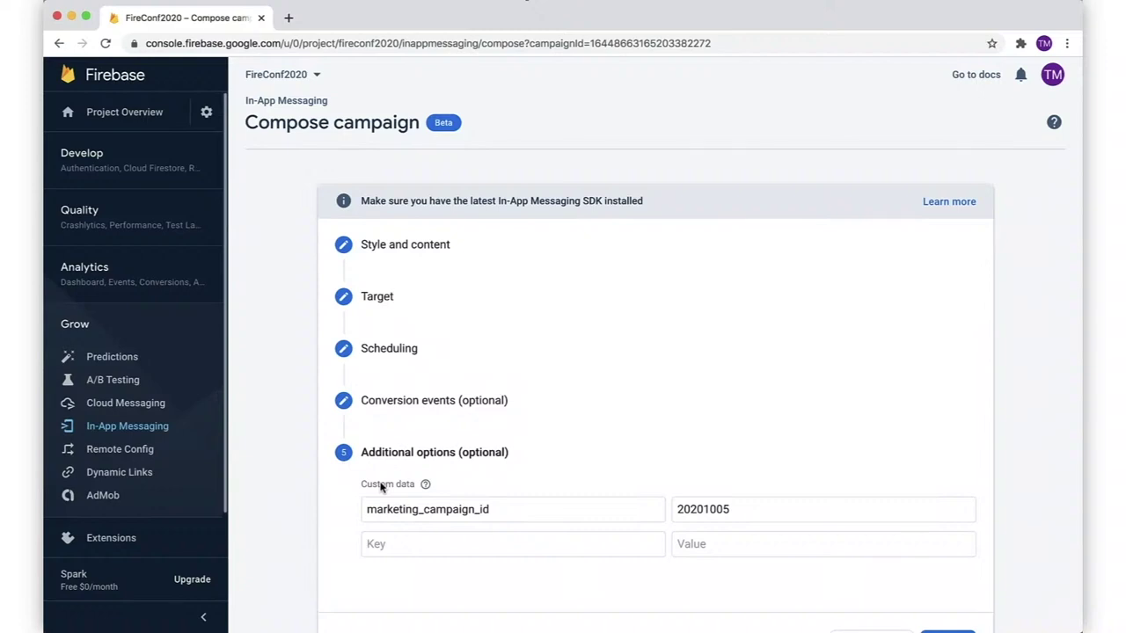
Step: Check the custom data and the full summary of the Oct 2020 sale campaign, and publish it
{"action": "scroll", "coordinate": [381, 488], "scroll_direction": "down", "scroll_amount": 2}
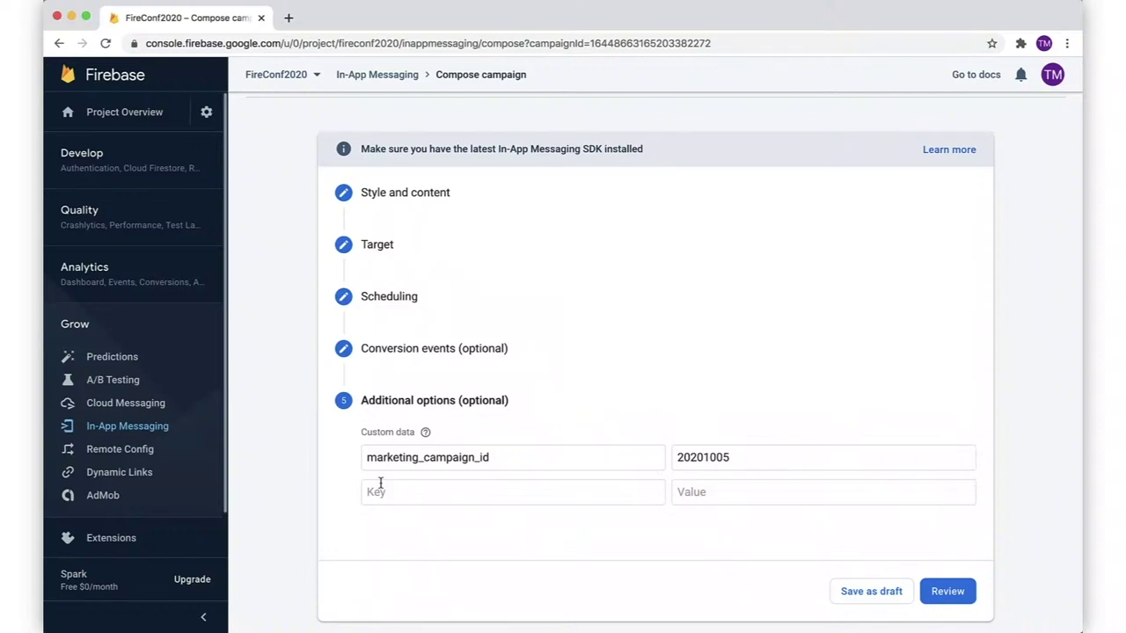
{"action": "left_click", "coordinate": [947, 591]}
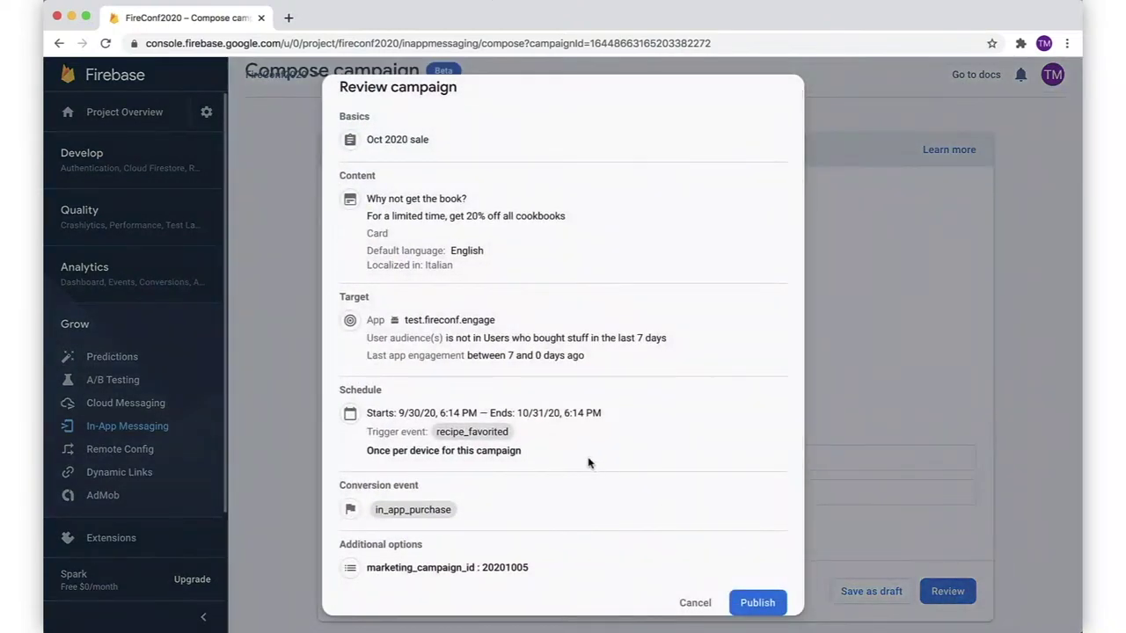
{"action": "scroll", "coordinate": [588, 464], "scroll_direction": "down", "scroll_amount": 1}
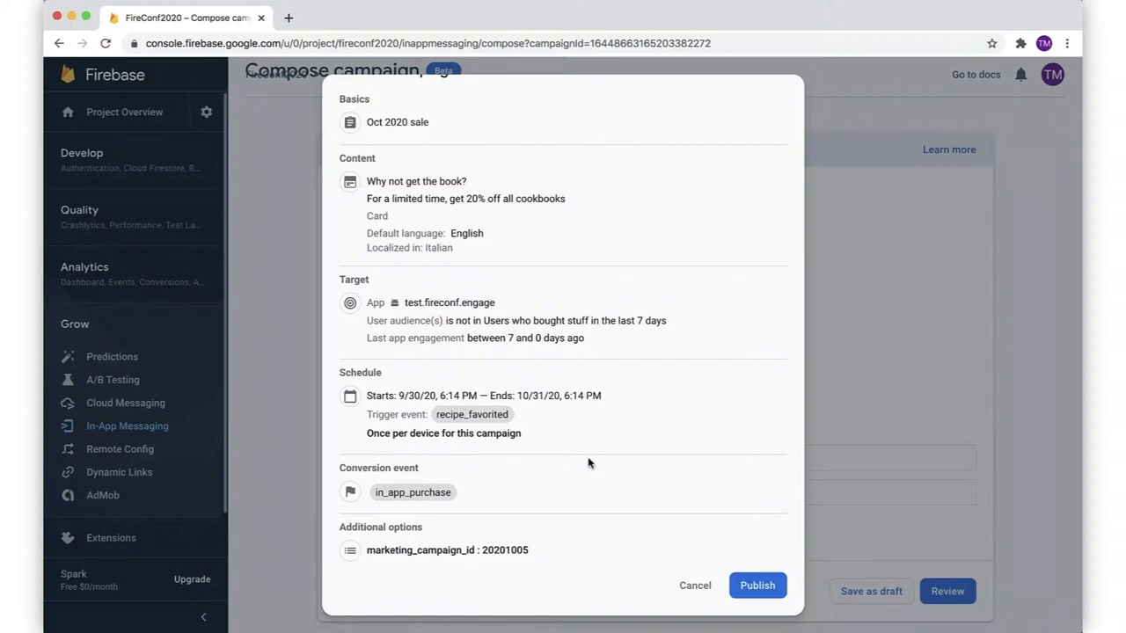
{"action": "left_click", "coordinate": [746, 584]}
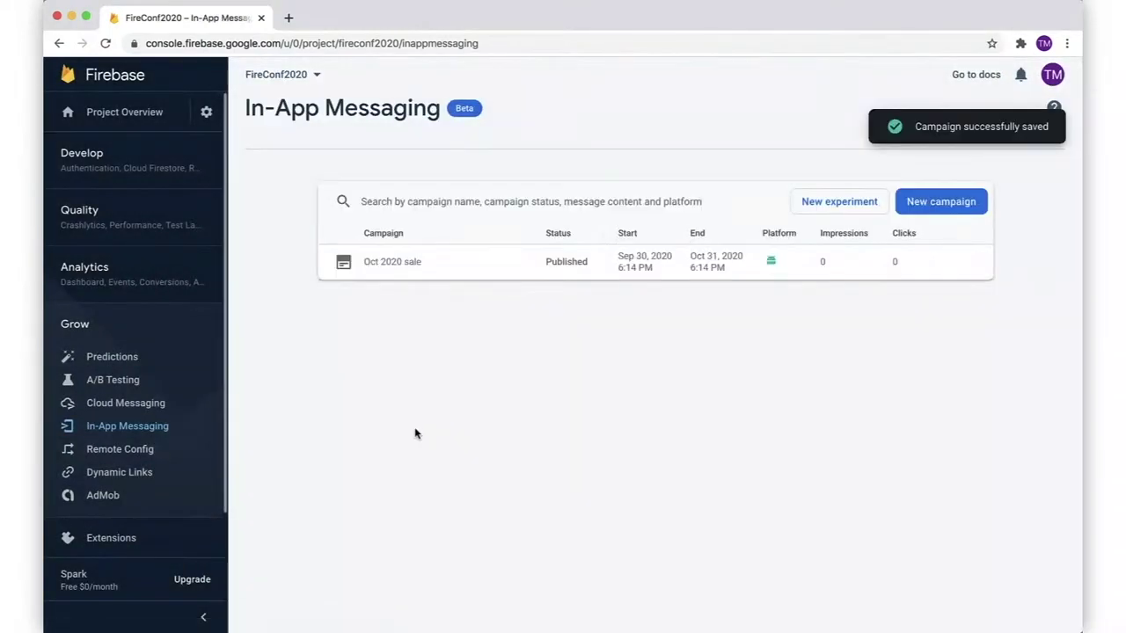
Step: Open the draft Cloud Messaging notification Oct 2020 cookbook sale for editing
{"action": "left_click", "coordinate": [114, 405]}
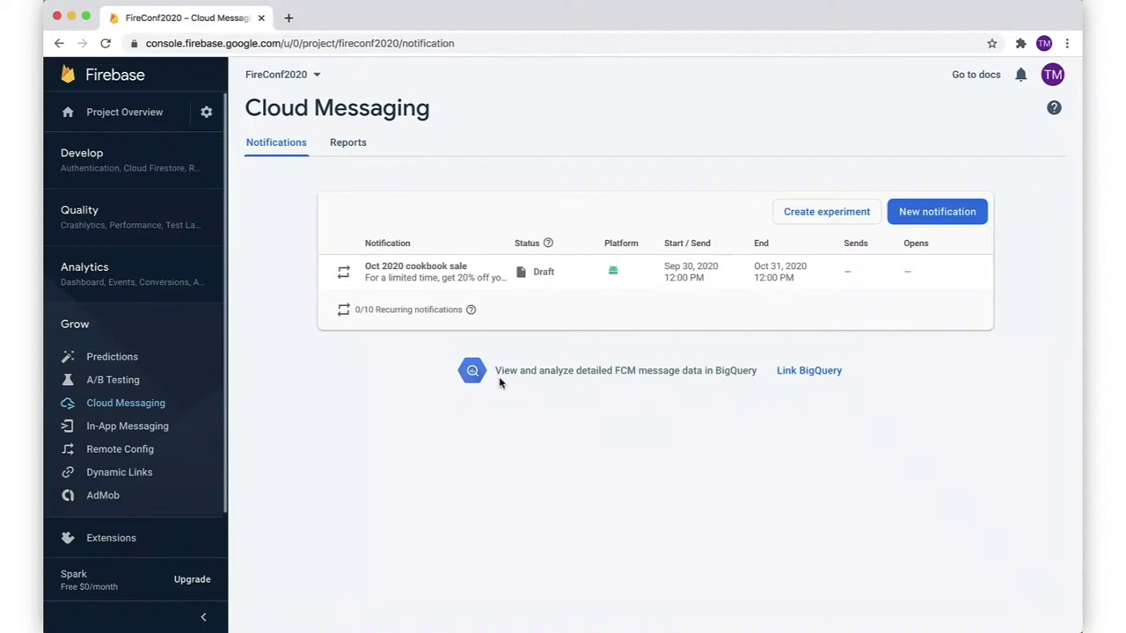
{"action": "left_click", "coordinate": [642, 282]}
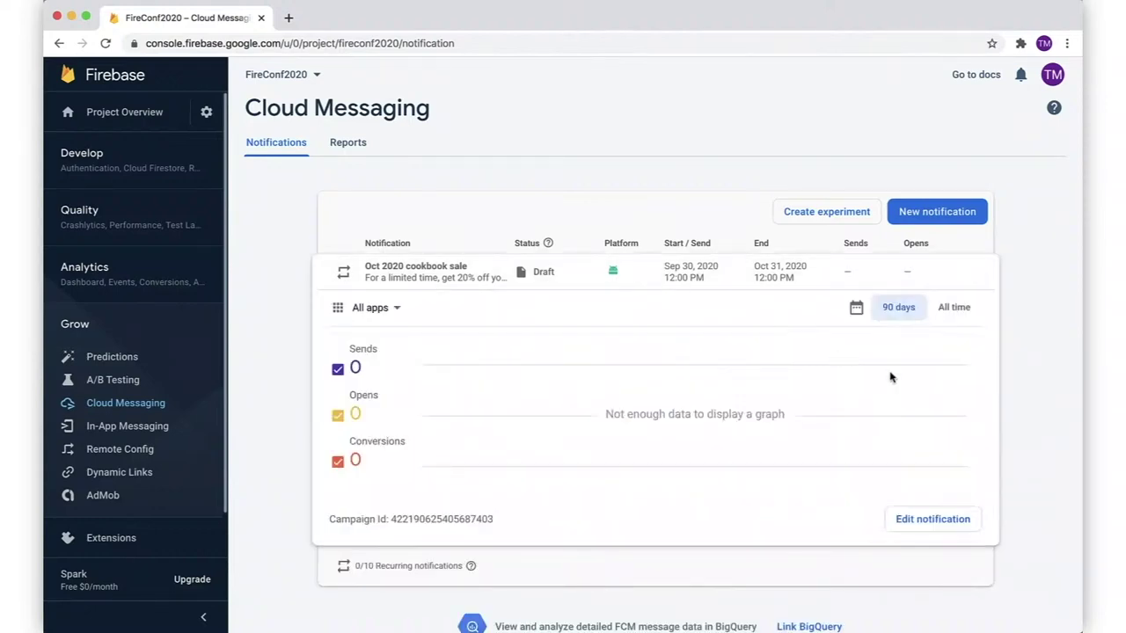
{"action": "left_click", "coordinate": [899, 519]}
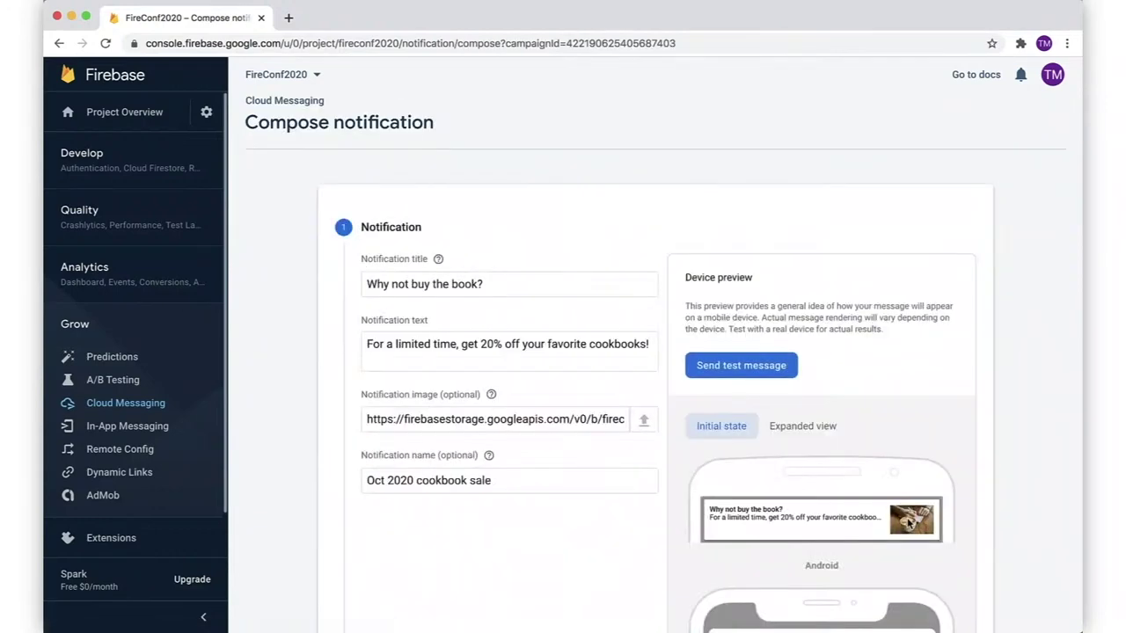
Step: Review the notification's content and its target user segment, and continue to the Scheduling section
{"action": "scroll", "coordinate": [908, 522], "scroll_direction": "down", "scroll_amount": 3}
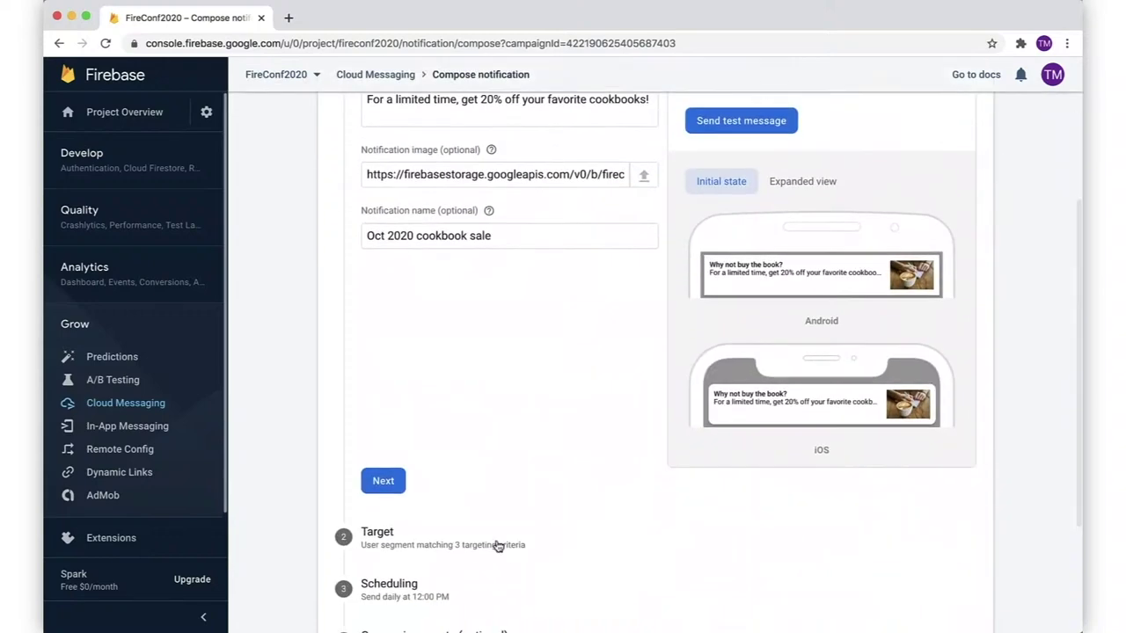
{"action": "left_click", "coordinate": [394, 481]}
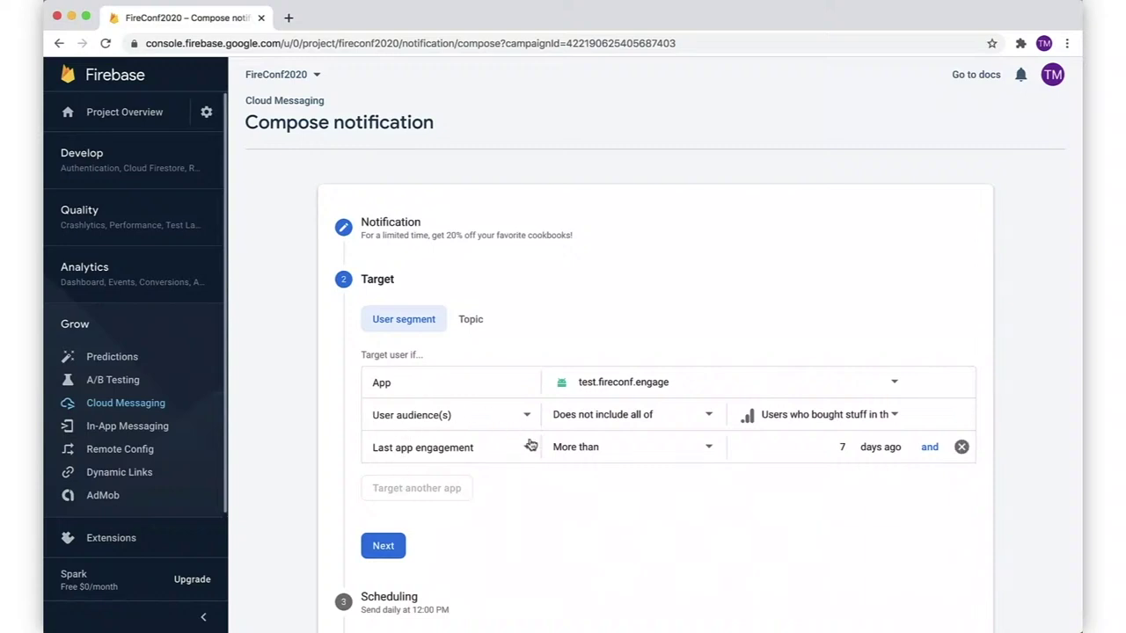
{"action": "scroll", "coordinate": [530, 446], "scroll_direction": "down", "scroll_amount": 1}
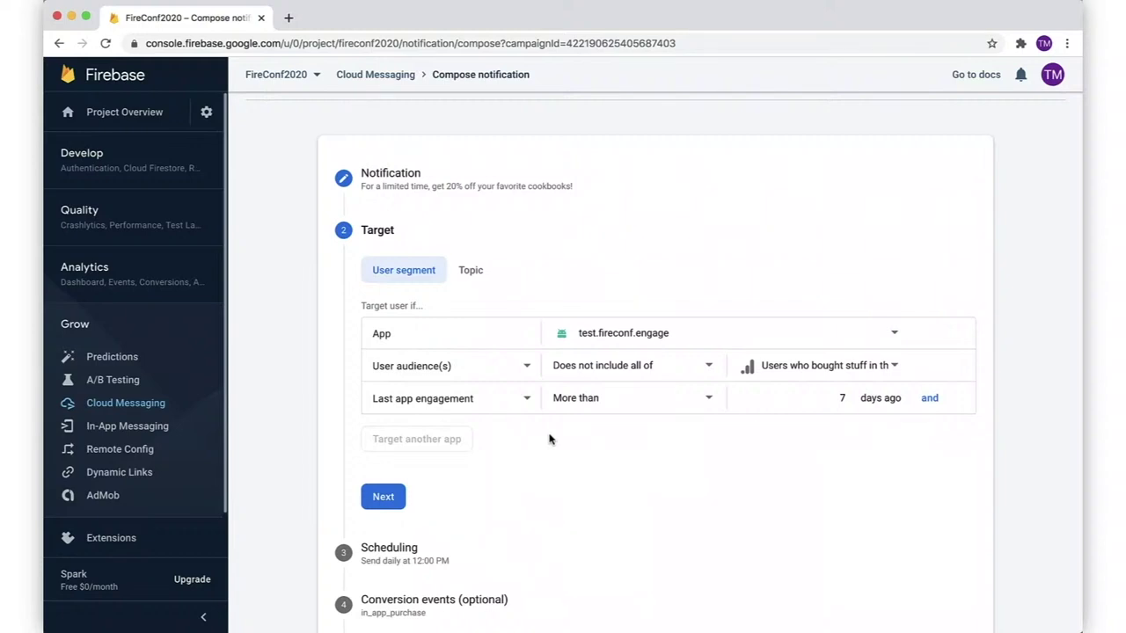
{"action": "left_click", "coordinate": [383, 496]}
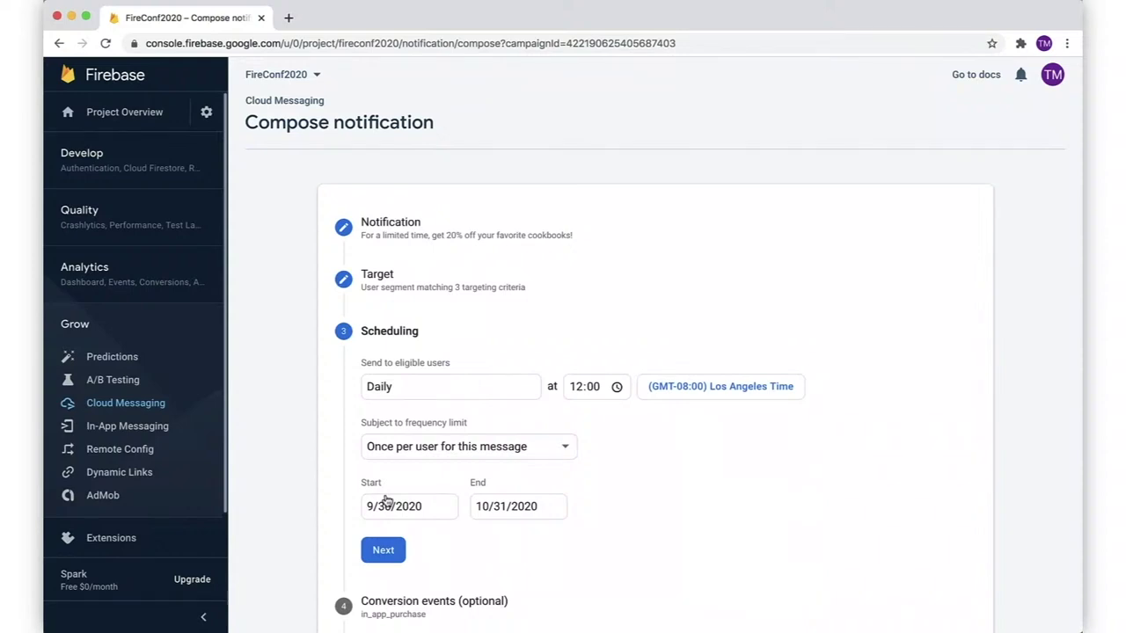
Step: Set the daily notification to be sent in the Recipient time zone, and continue to the Conversion events section
{"action": "left_click", "coordinate": [697, 390]}
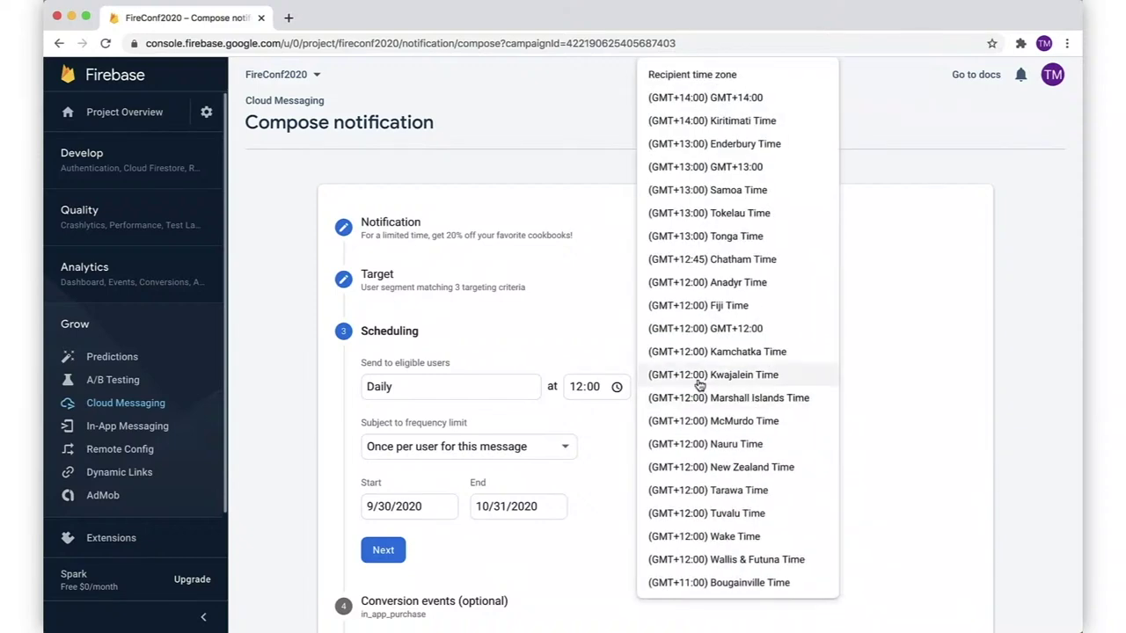
{"action": "left_click", "coordinate": [735, 79]}
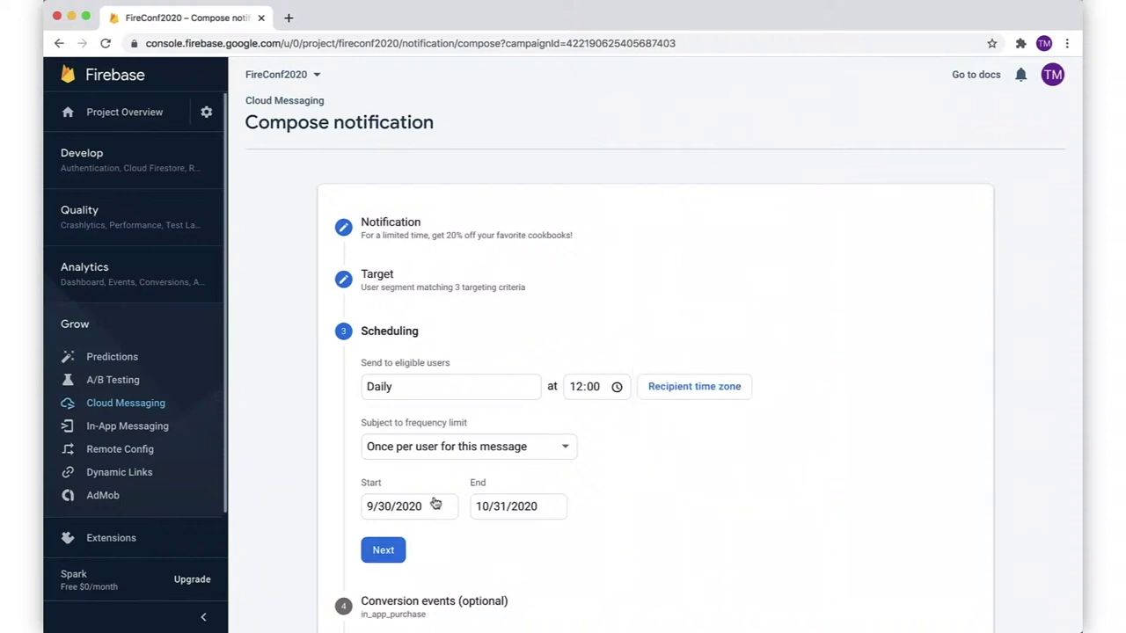
{"action": "left_click", "coordinate": [390, 554]}
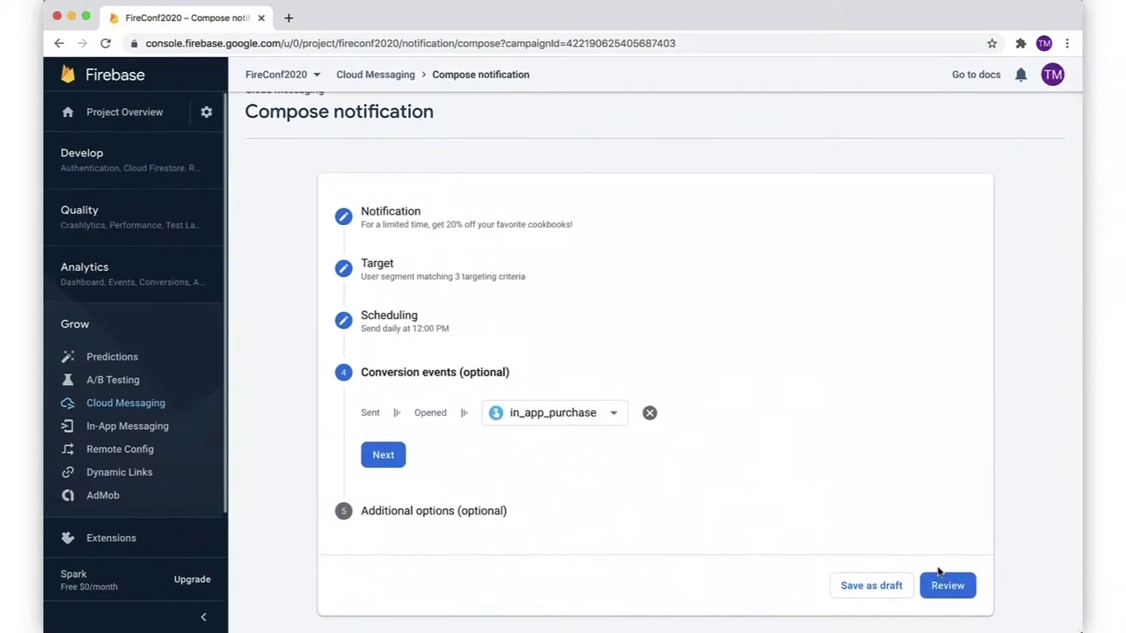
Step: Review and publish the cookbook sale notification, and expand its sends, opens and conversions details
{"action": "left_click", "coordinate": [943, 586]}
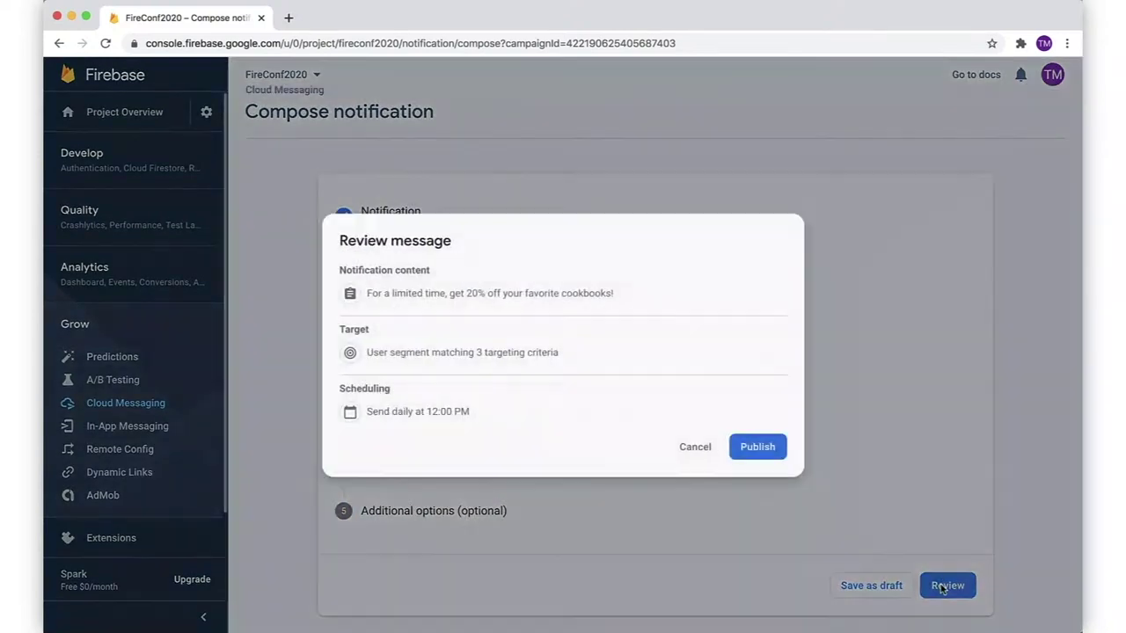
{"action": "left_click", "coordinate": [761, 447]}
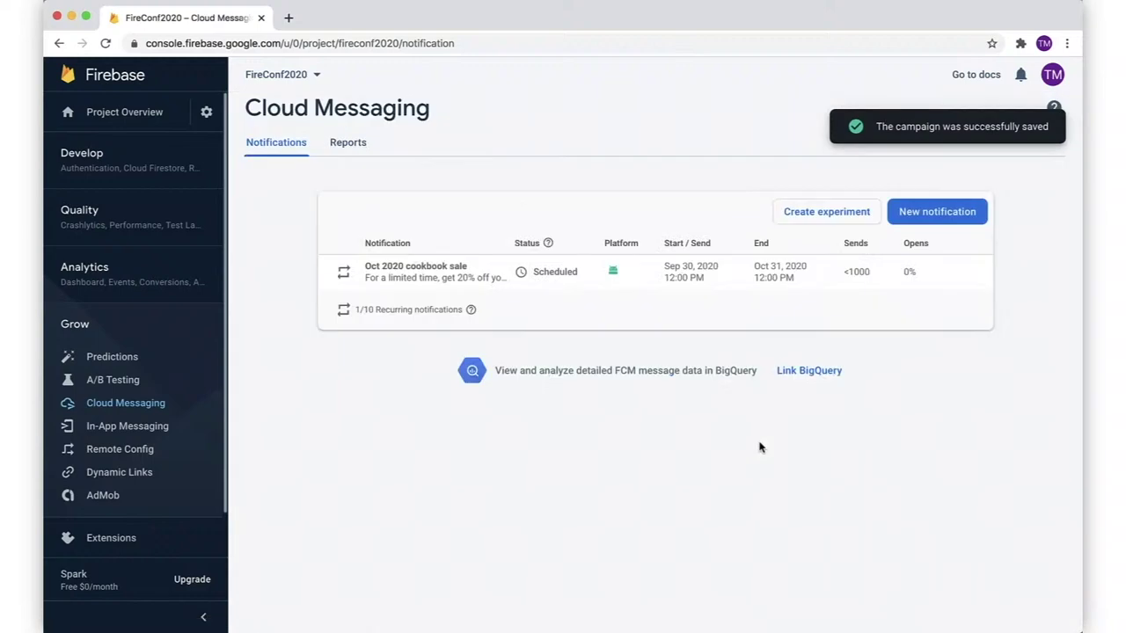
{"action": "left_click", "coordinate": [732, 277]}
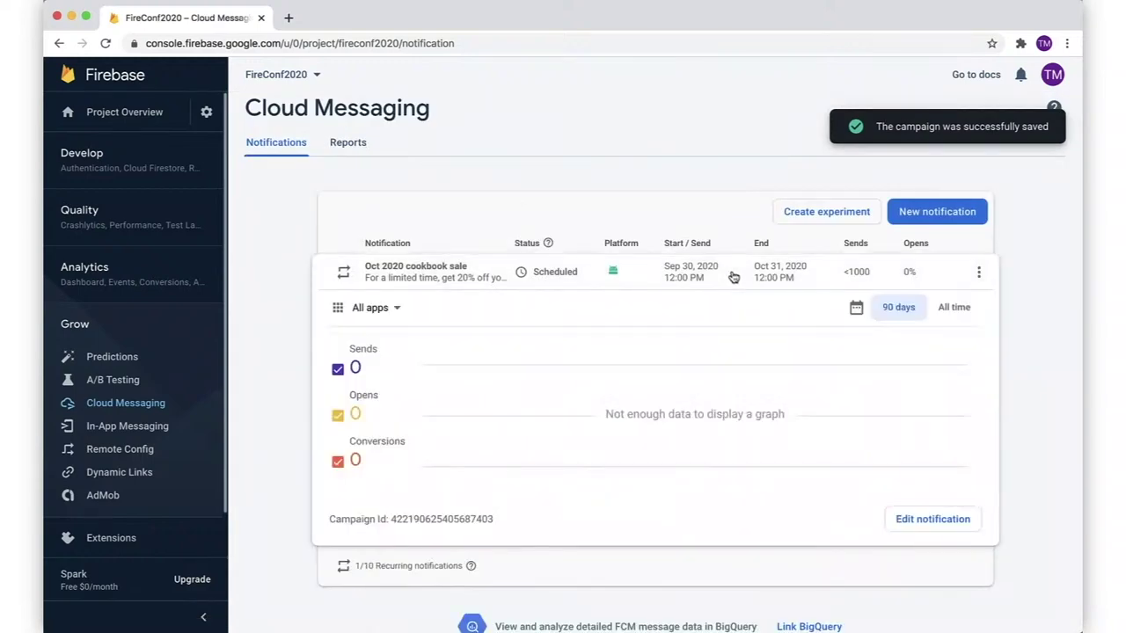
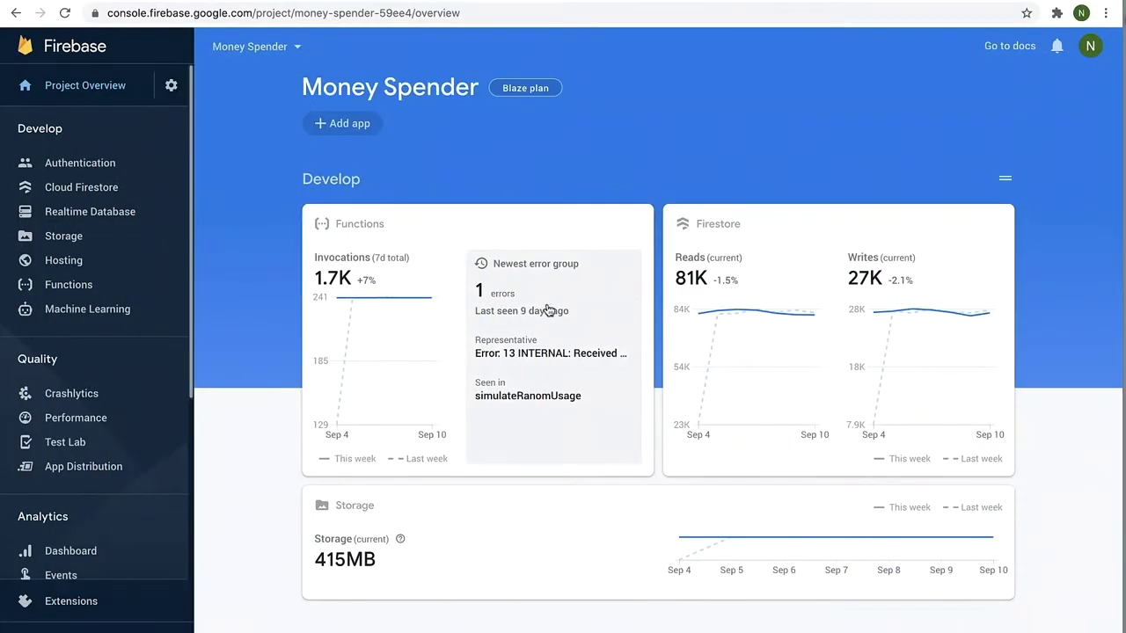
Step: Open the Functions usage of the Money Spender project and inspect the daily invocations for the last 7 days
{"action": "left_click", "coordinate": [366, 268]}
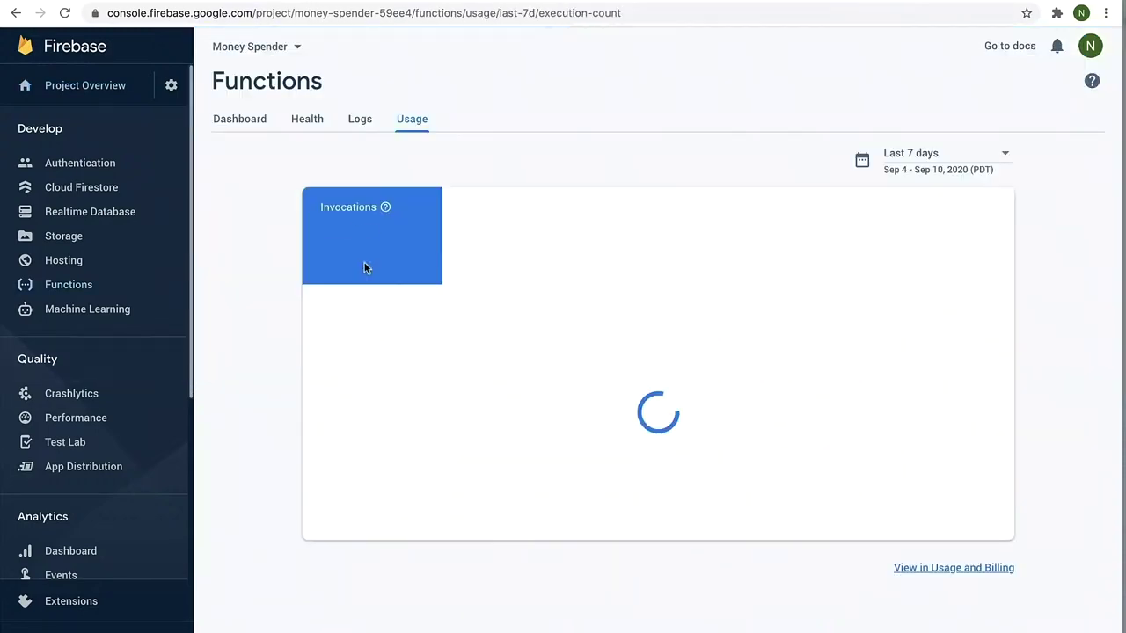
{"action": "mouse_move", "coordinate": [671, 367]}
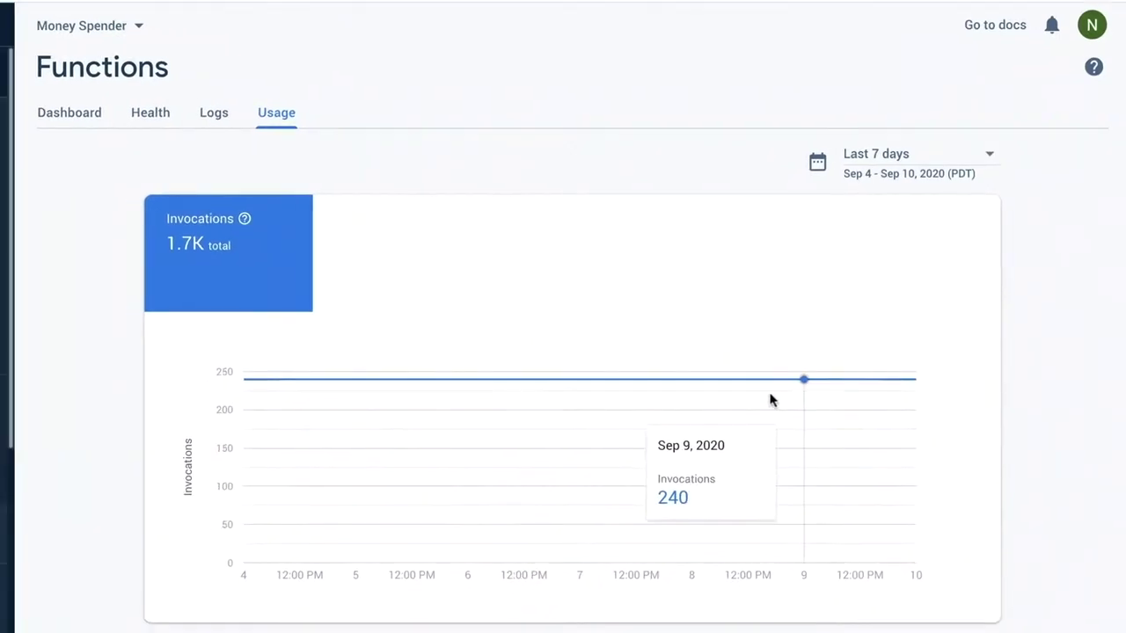
Step: View Cloud Firestore's usage over time for the Last 30 days and for the Current billing period
{"action": "left_click", "coordinate": [83, 192]}
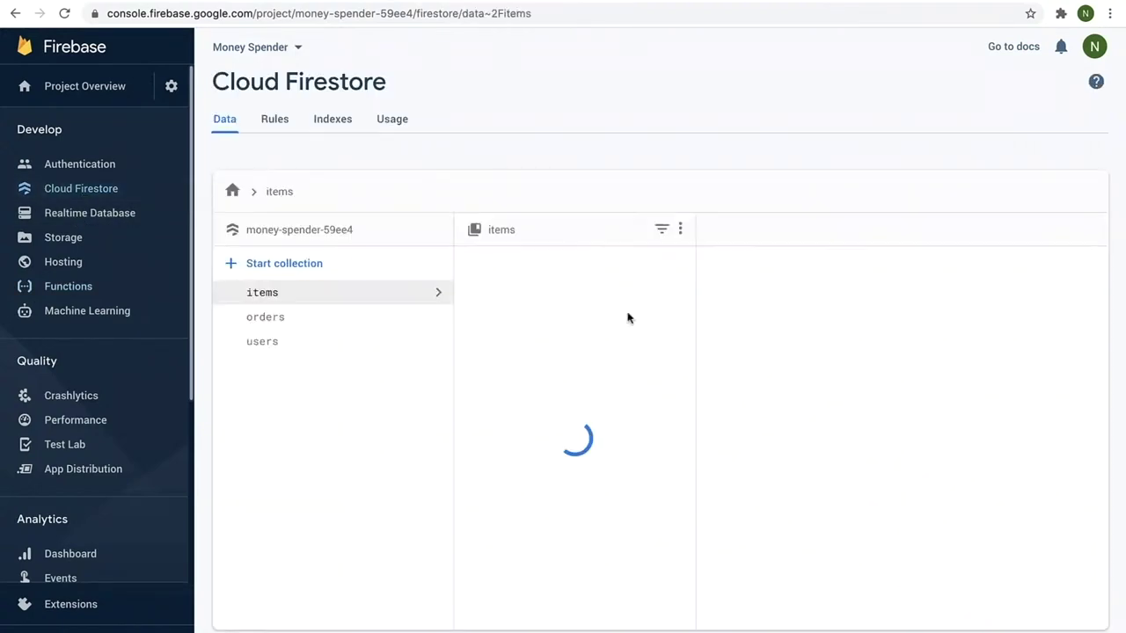
{"action": "left_click", "coordinate": [392, 119]}
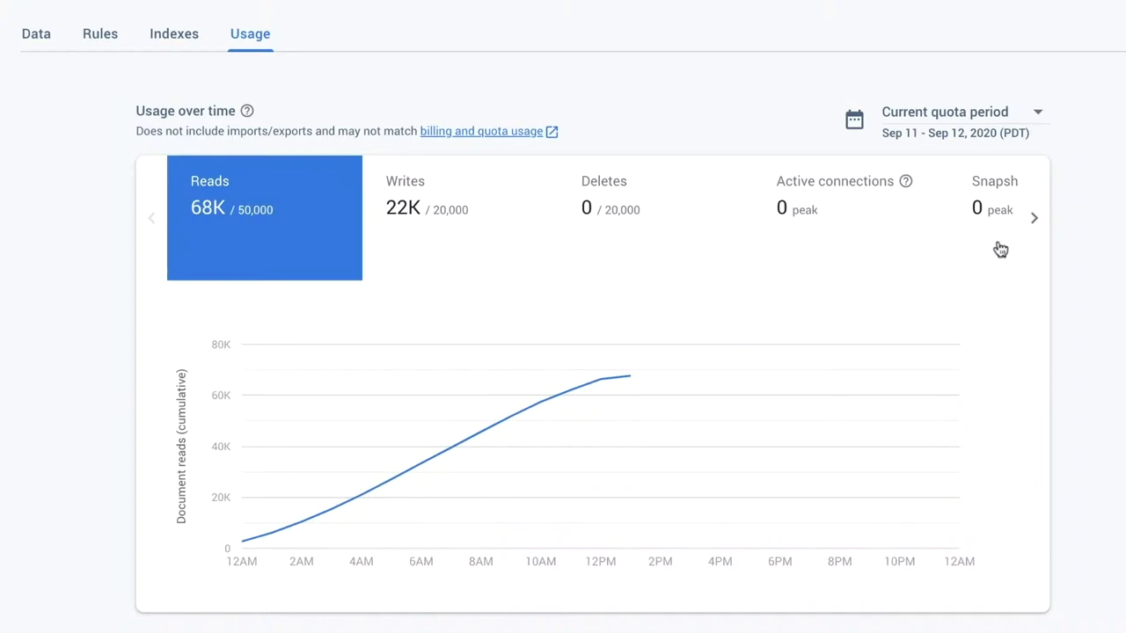
{"action": "left_click", "coordinate": [964, 115]}
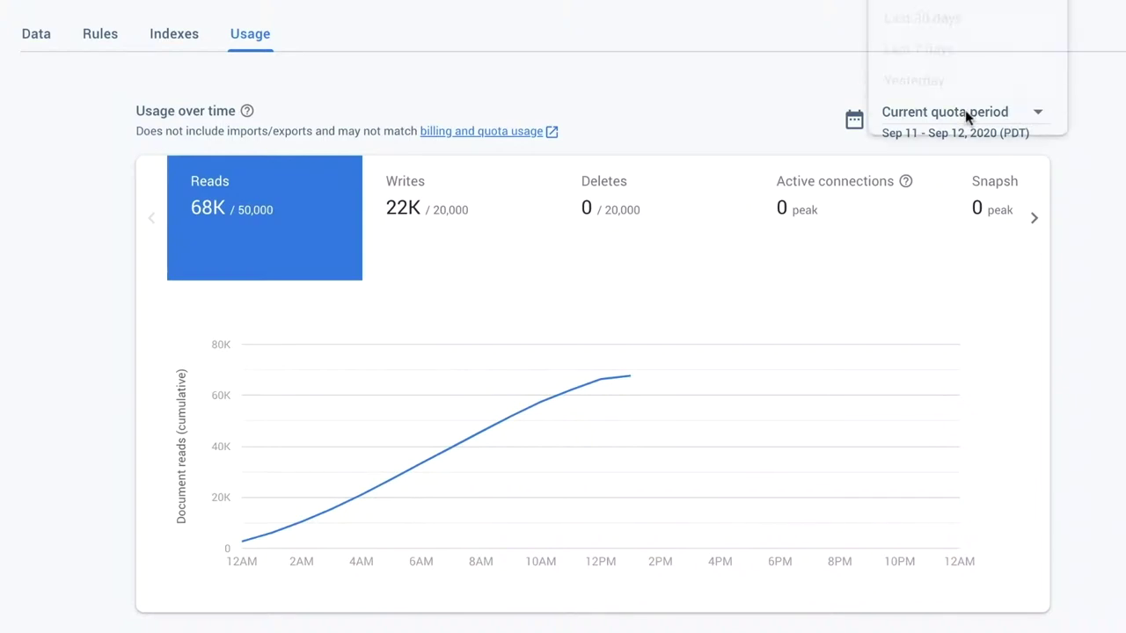
{"action": "left_click", "coordinate": [950, 19]}
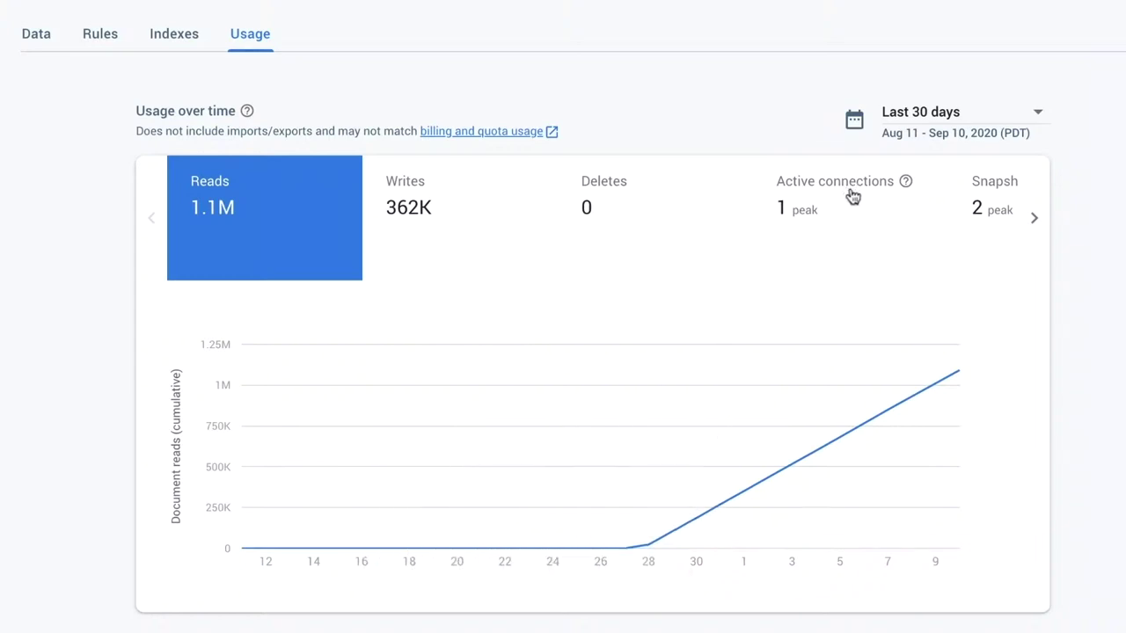
{"action": "left_click", "coordinate": [944, 115]}
{"action": "left_click", "coordinate": [955, 80]}
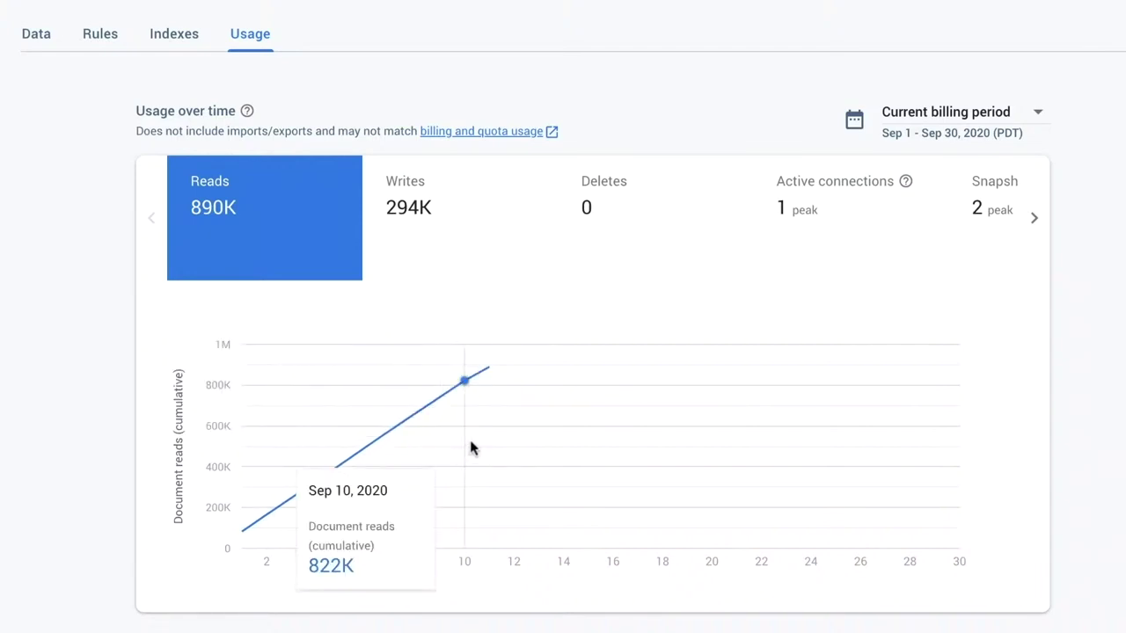
Step: Chart Cloud Firestore's document writes for the billing period, and open the Money Spender project's Usage and billing overview
{"action": "left_click", "coordinate": [413, 196]}
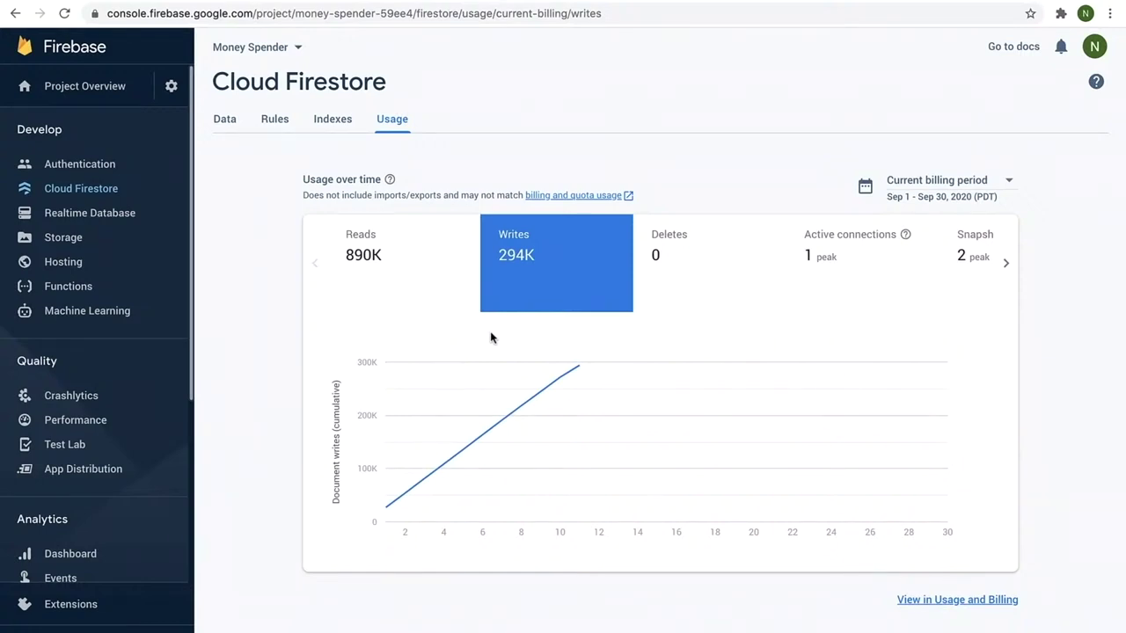
{"action": "left_click", "coordinate": [173, 86]}
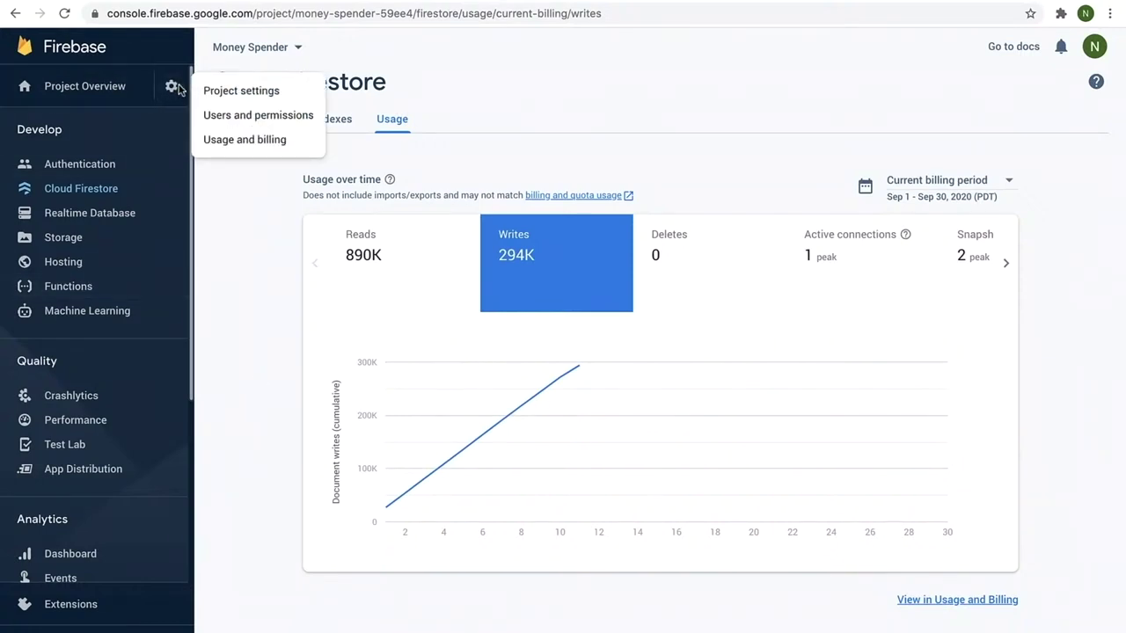
{"action": "left_click", "coordinate": [228, 139]}
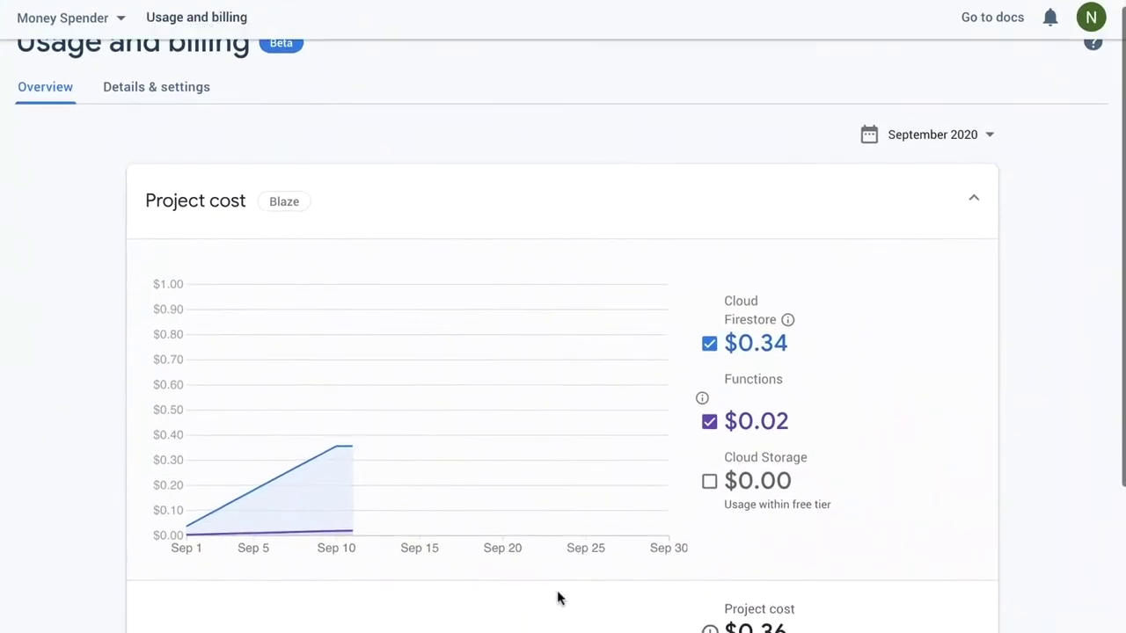
{"action": "scroll", "coordinate": [557, 598], "scroll_direction": "up", "scroll_amount": 1}
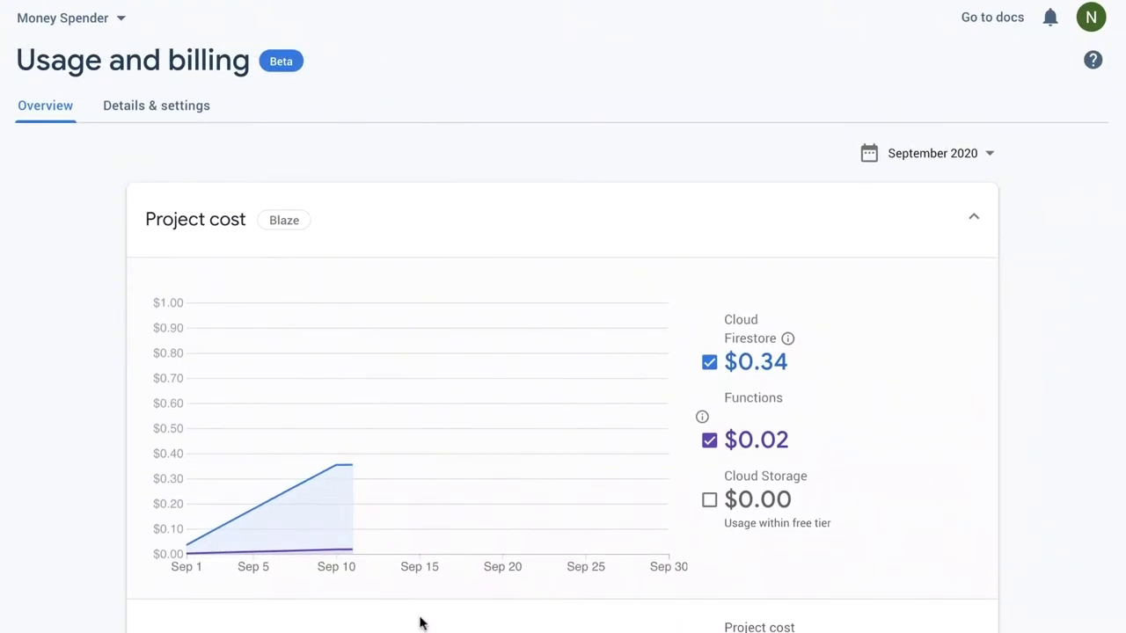
Step: Examine the September project cost chart and expand the daily Cloud Firestore Writes usage under Free tier
{"action": "mouse_move", "coordinate": [280, 477]}
{"action": "mouse_move", "coordinate": [352, 485]}
{"action": "scroll", "coordinate": [771, 453], "scroll_direction": "down", "scroll_amount": 6}
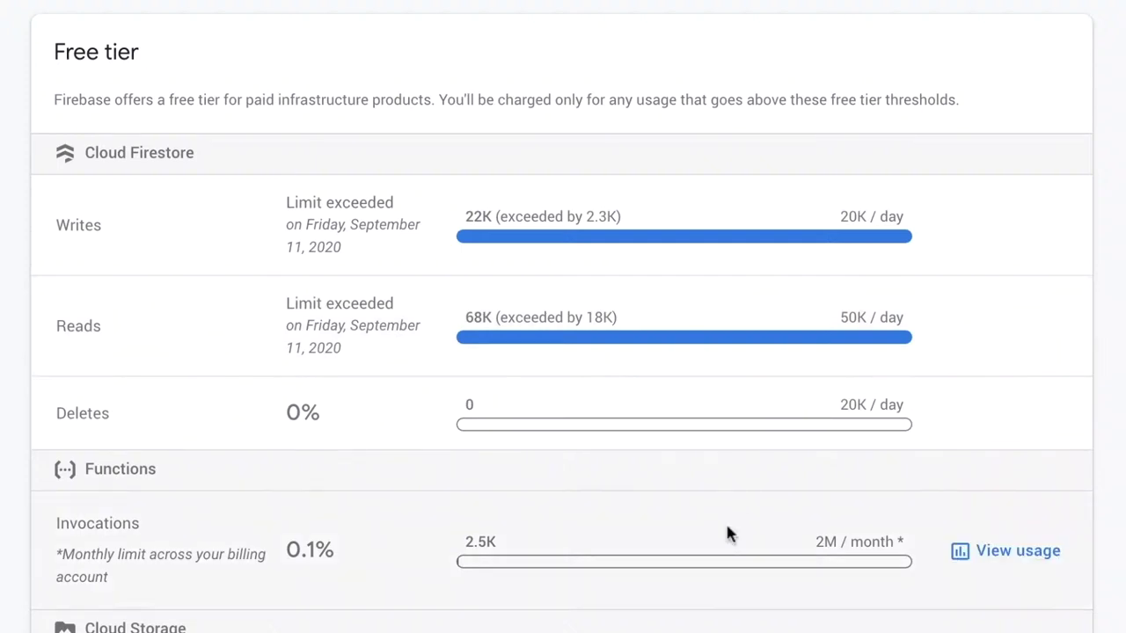
{"action": "left_click", "coordinate": [695, 229]}
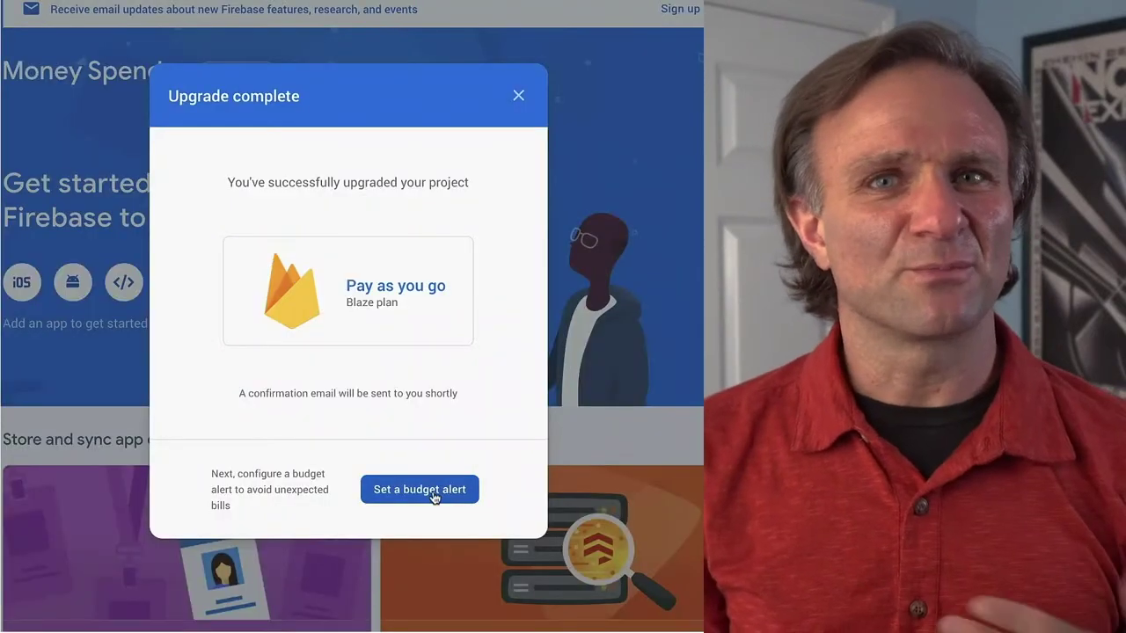
Step: Set a $5 budget alert for the upgraded Money Spender project
{"action": "left_click", "coordinate": [433, 494]}
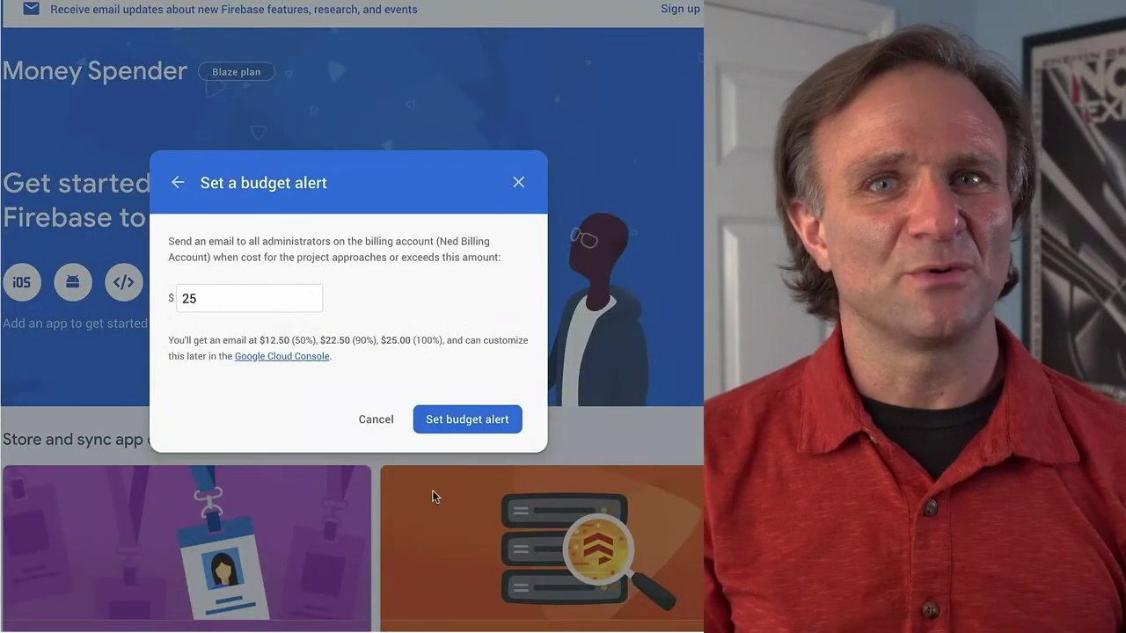
{"action": "double_click", "coordinate": [221, 299]}
{"action": "type", "text": "5"}
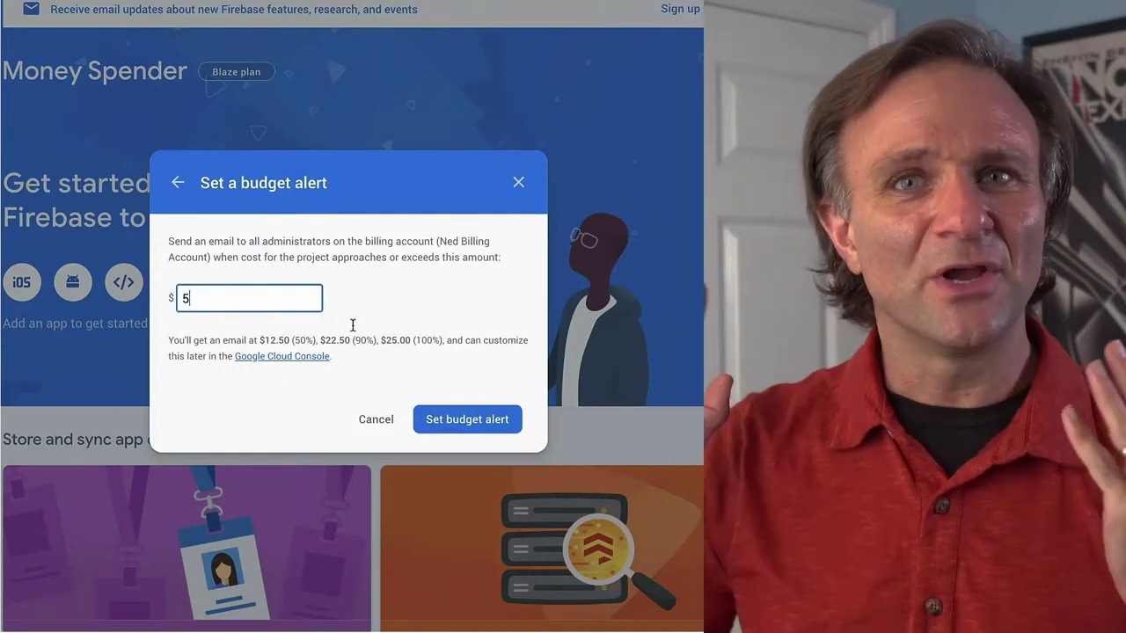
{"action": "left_click", "coordinate": [353, 325]}
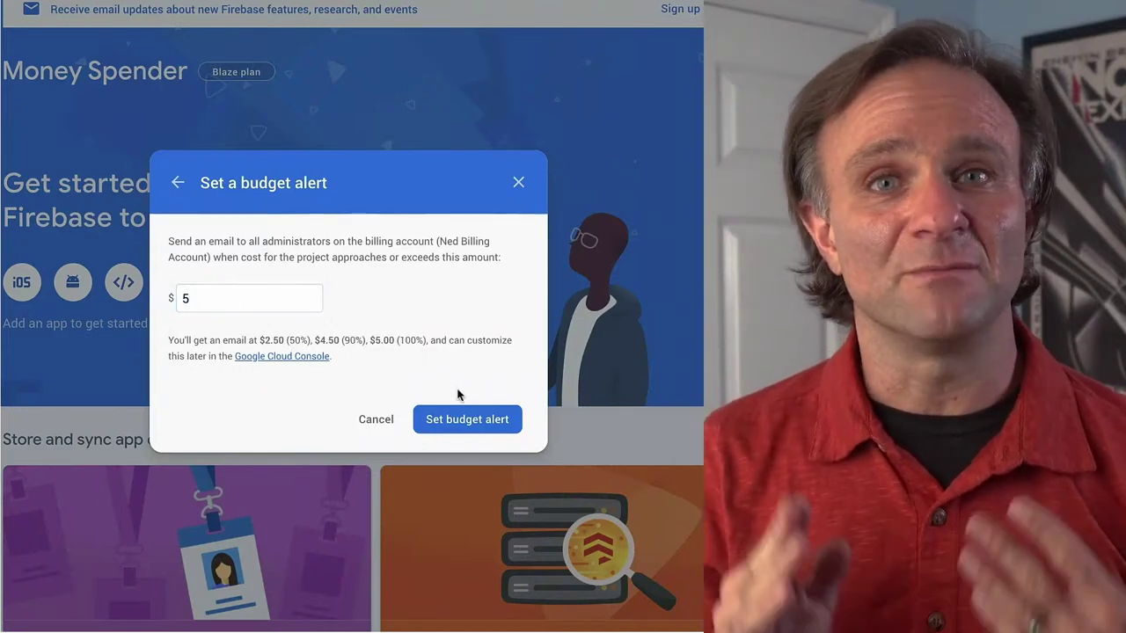
{"action": "left_click", "coordinate": [456, 417]}
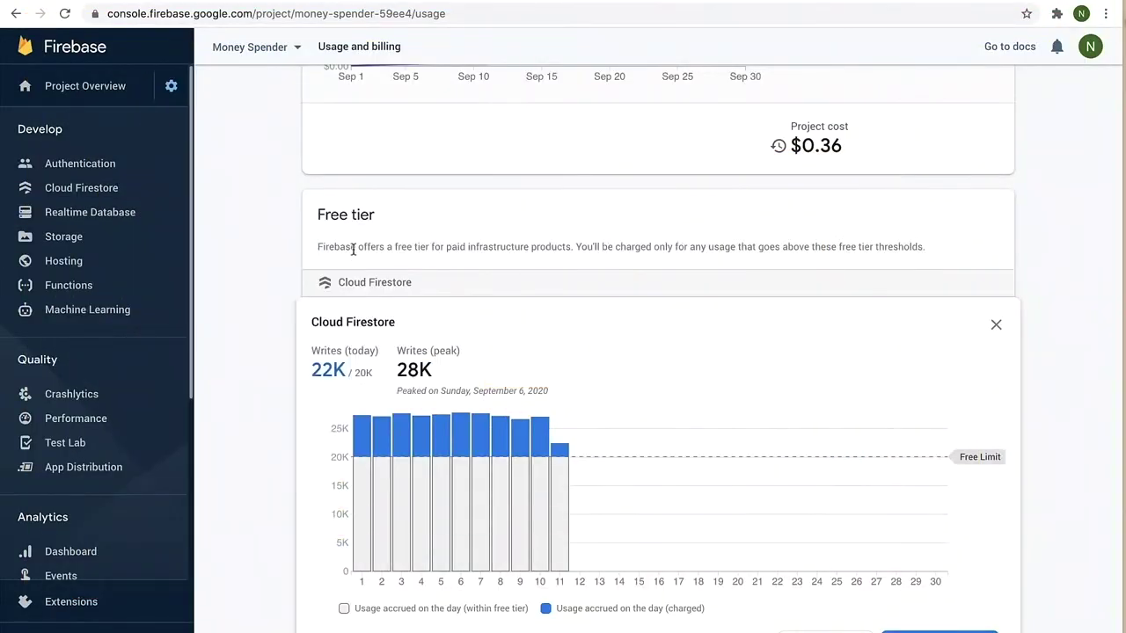
Step: Open the Google Cloud Platform dashboard of the Money Spender project in a new browser tab
{"action": "key", "text": "ctrl+t"}
{"action": "type", "text": "con"}
{"action": "key", "text": "Right"}
{"action": "key", "text": "Return"}
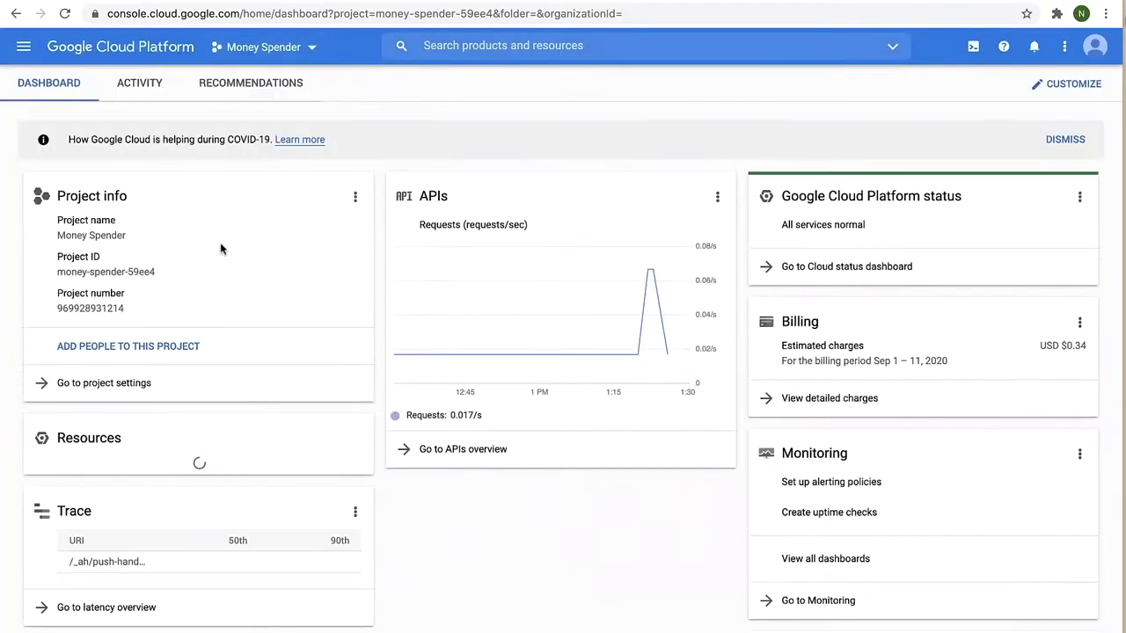
Step: Go to Billing for the project's billing account and view its current-month cost report
{"action": "left_click", "coordinate": [23, 47]}
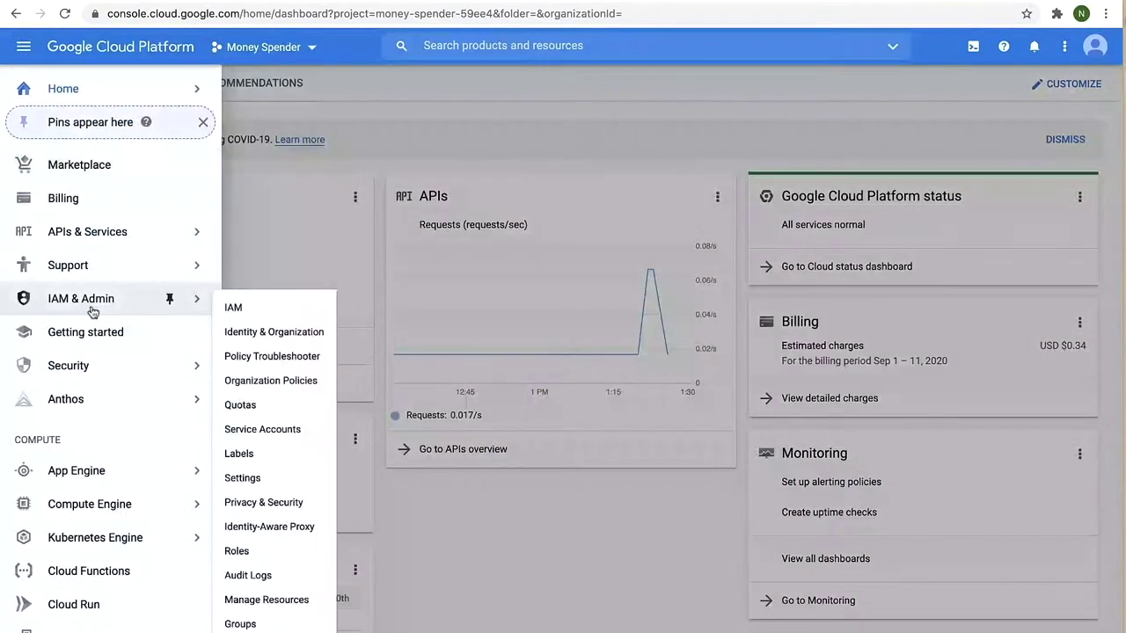
{"action": "left_click", "coordinate": [88, 211]}
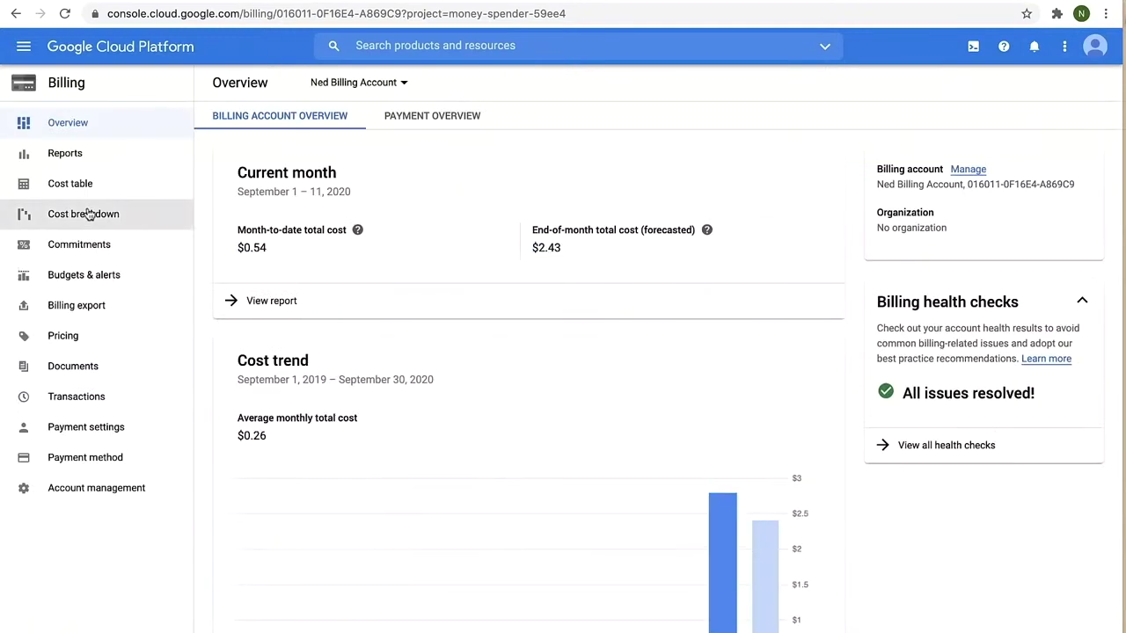
{"action": "left_click", "coordinate": [269, 300]}
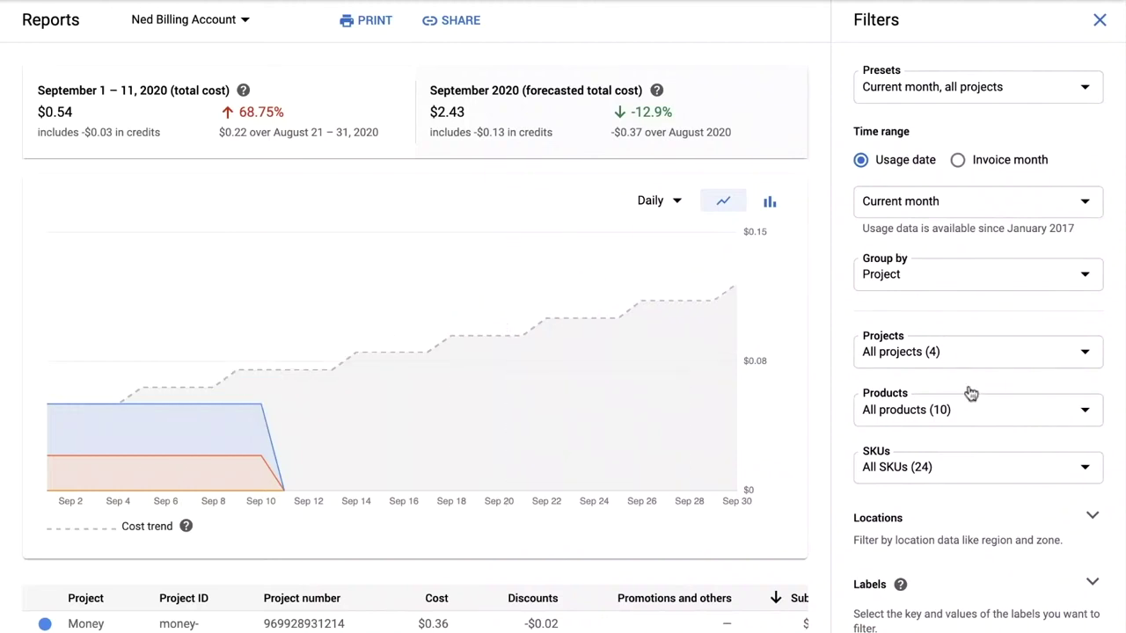
Step: Filter the cost report by the Todds Tech Tips and Money Spender projects, and clear both project filters again
{"action": "left_click", "coordinate": [972, 350]}
{"action": "left_click", "coordinate": [885, 541]}
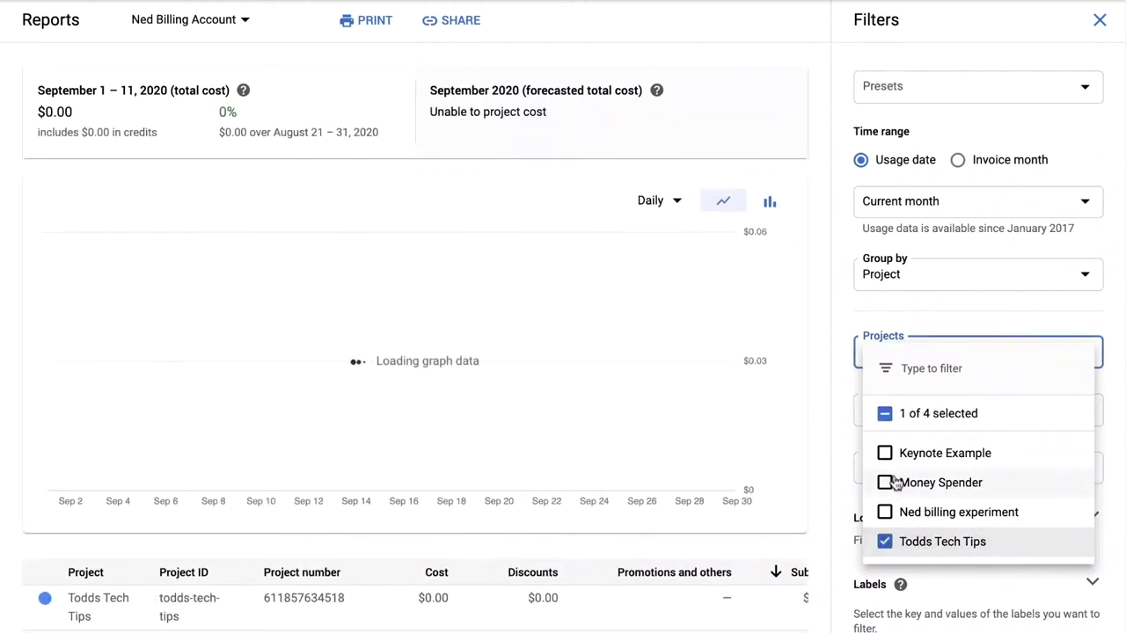
{"action": "left_click", "coordinate": [885, 483]}
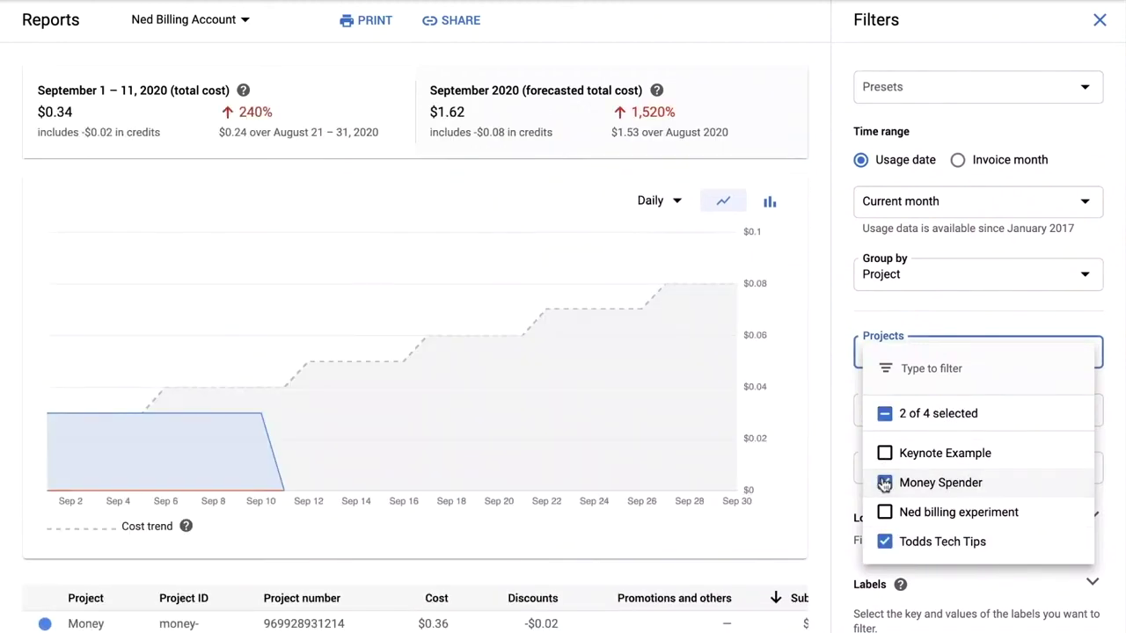
{"action": "left_click", "coordinate": [884, 483]}
{"action": "left_click", "coordinate": [883, 542]}
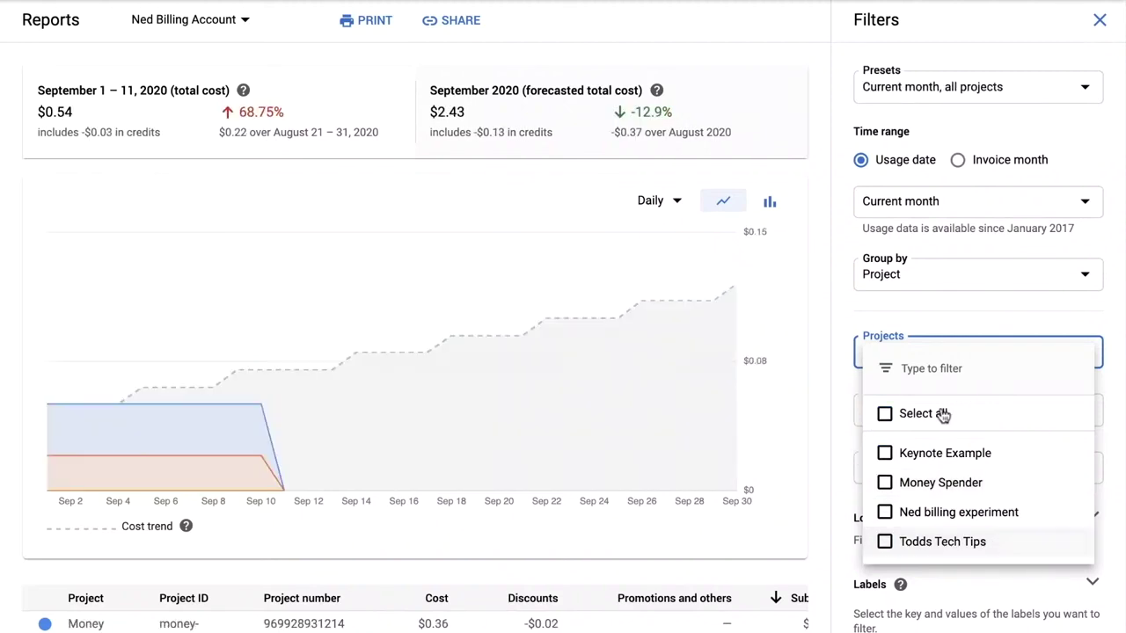
{"action": "left_click", "coordinate": [920, 329]}
Step: Filter the cost report by the Cloud Firestore Entity Writes SKU, and remove that filter again
{"action": "left_click", "coordinate": [937, 466]}
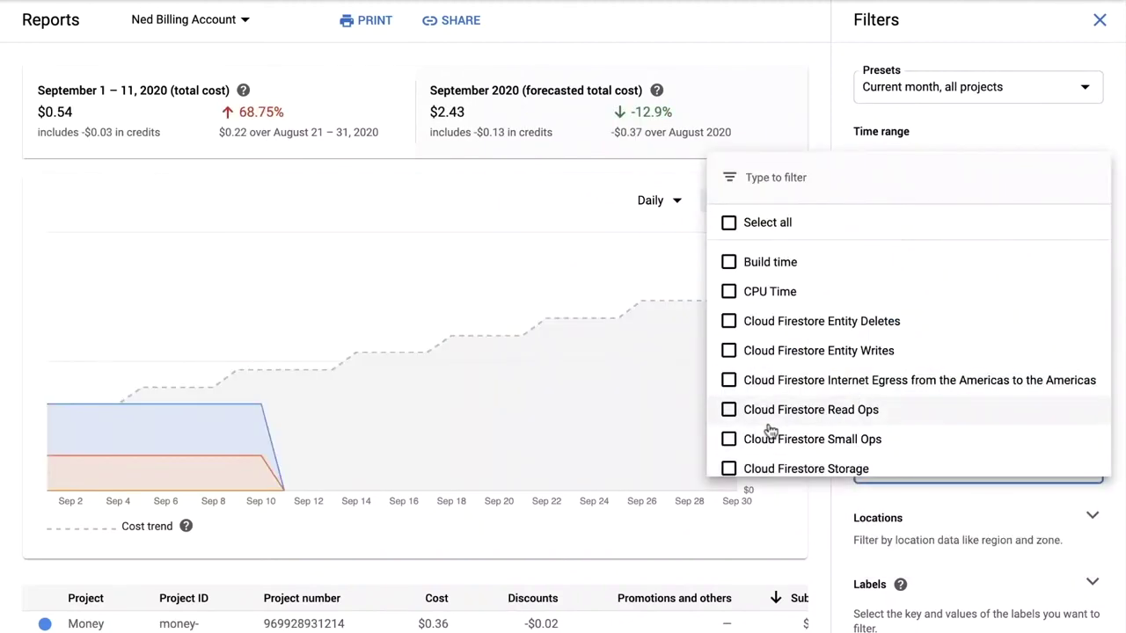
{"action": "scroll", "coordinate": [729, 440], "scroll_direction": "down", "scroll_amount": 2}
{"action": "scroll", "coordinate": [726, 437], "scroll_direction": "up", "scroll_amount": 2}
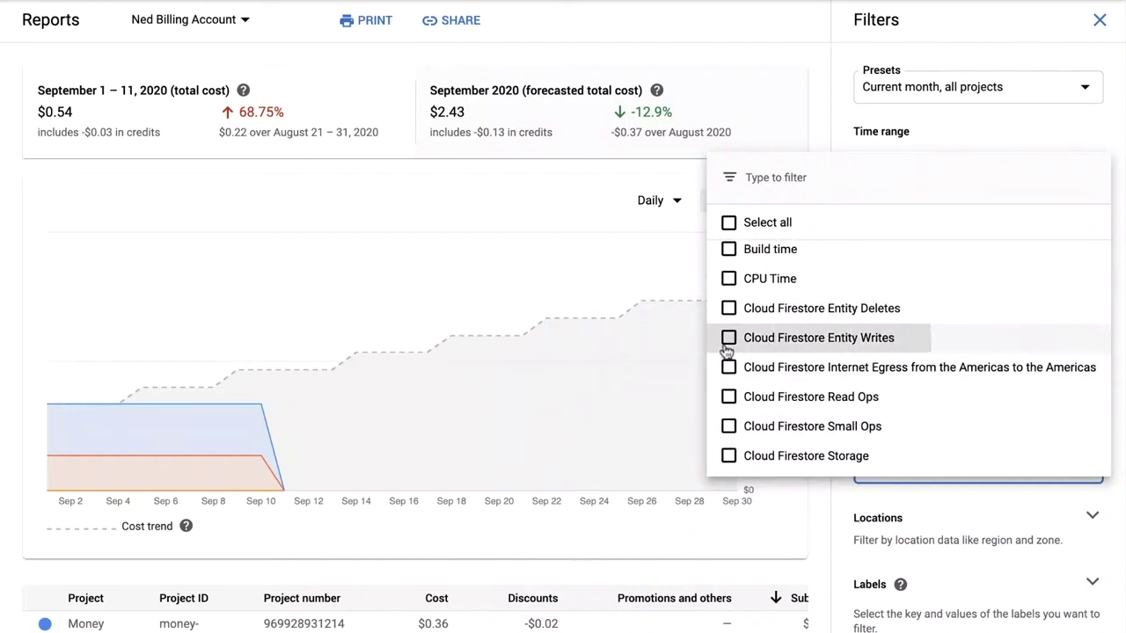
{"action": "left_click", "coordinate": [728, 341]}
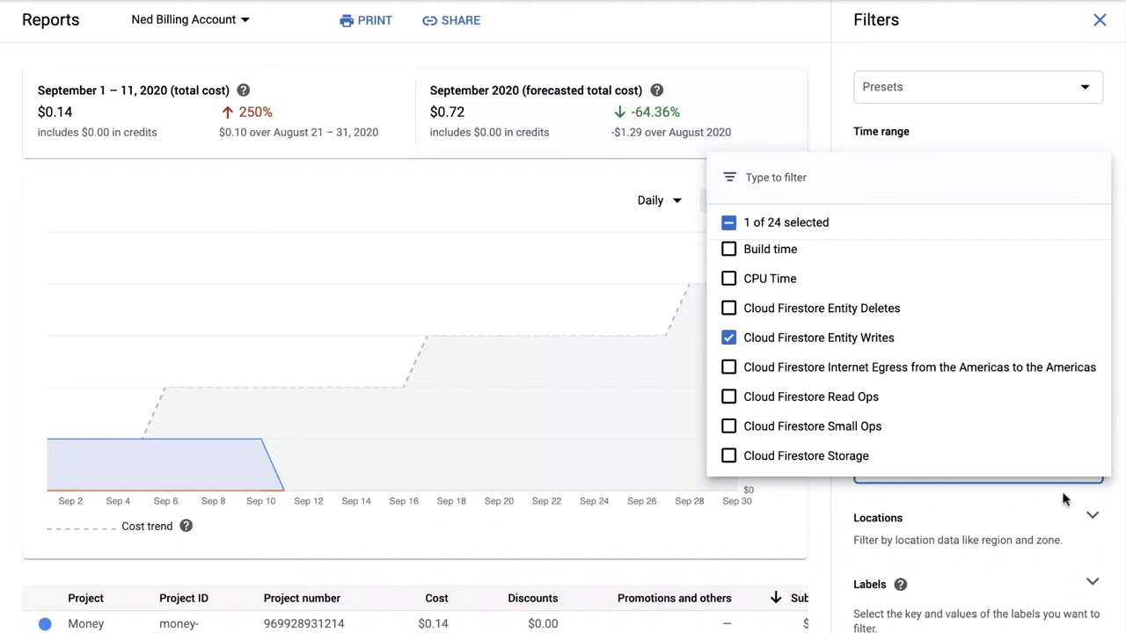
{"action": "left_click", "coordinate": [729, 341]}
{"action": "left_click", "coordinate": [974, 543]}
Step: Filter the cost report by the App Engine product, and remove that filter again
{"action": "left_click", "coordinate": [959, 420]}
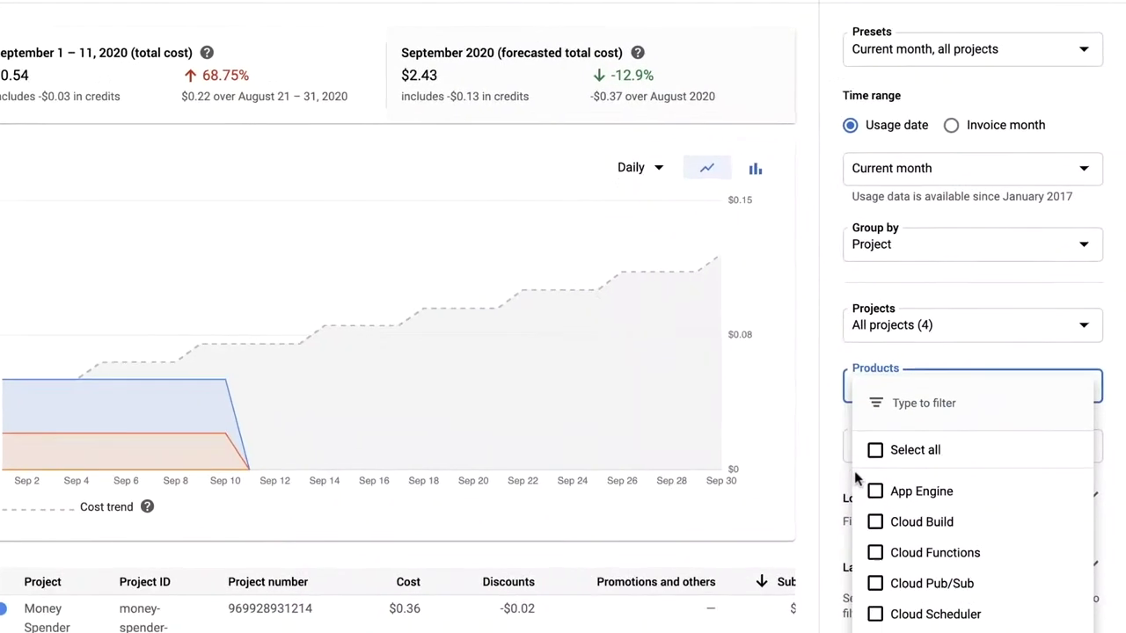
{"action": "left_click", "coordinate": [876, 505]}
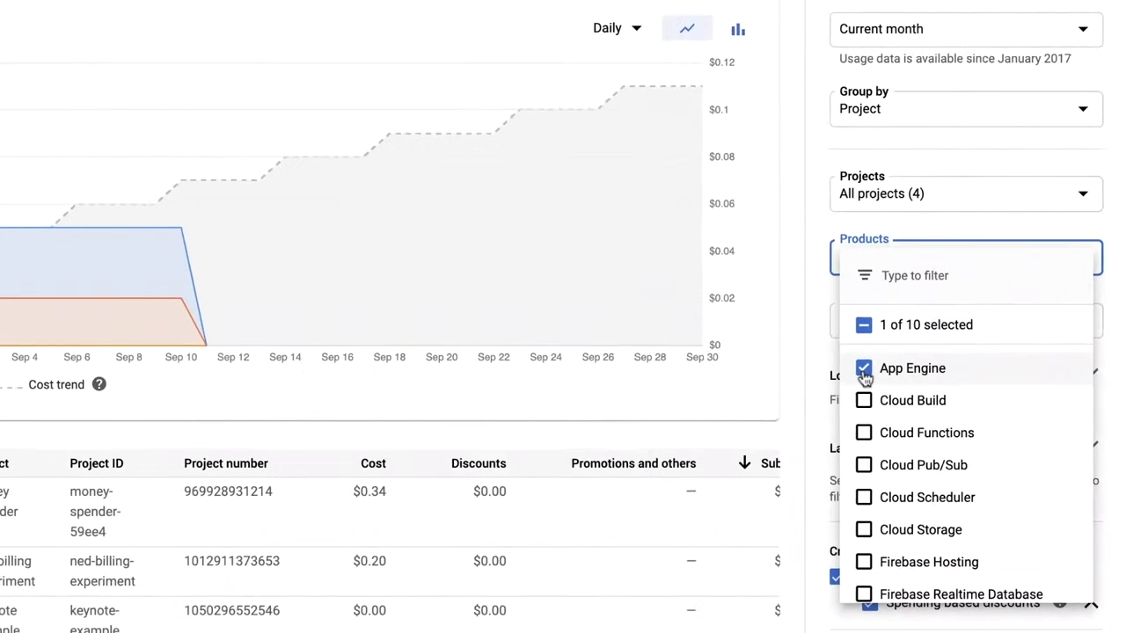
{"action": "left_click", "coordinate": [766, 262]}
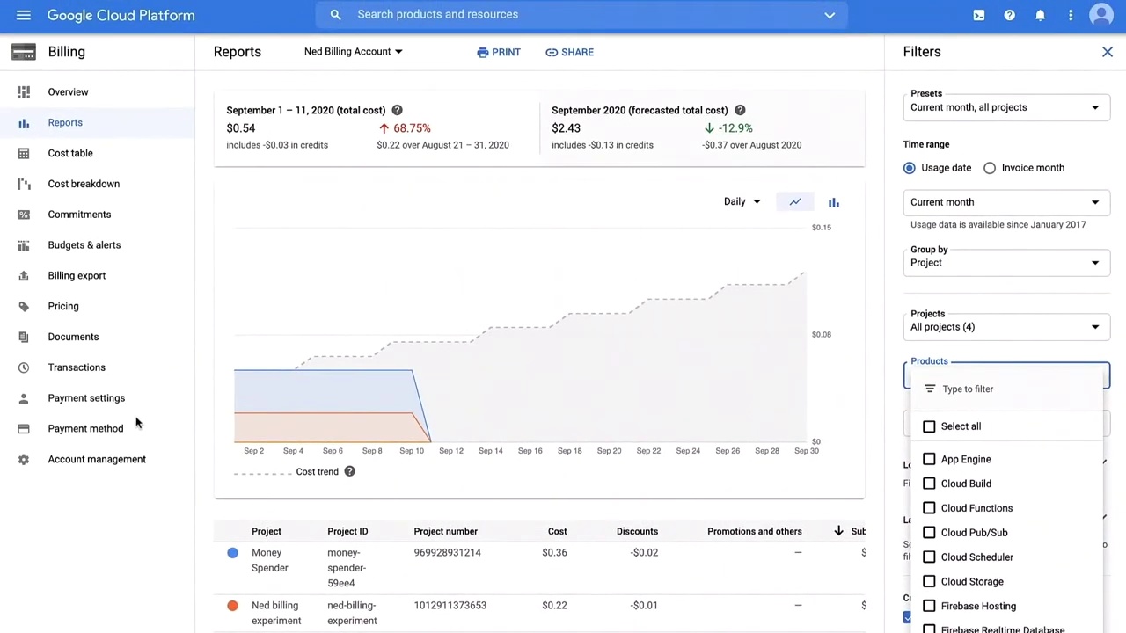
{"action": "left_click", "coordinate": [116, 526]}
Step: Open the budget that applies to the Money Spender project under Budgets & alerts, and rename it Money Spender Budget
{"action": "left_click", "coordinate": [103, 248]}
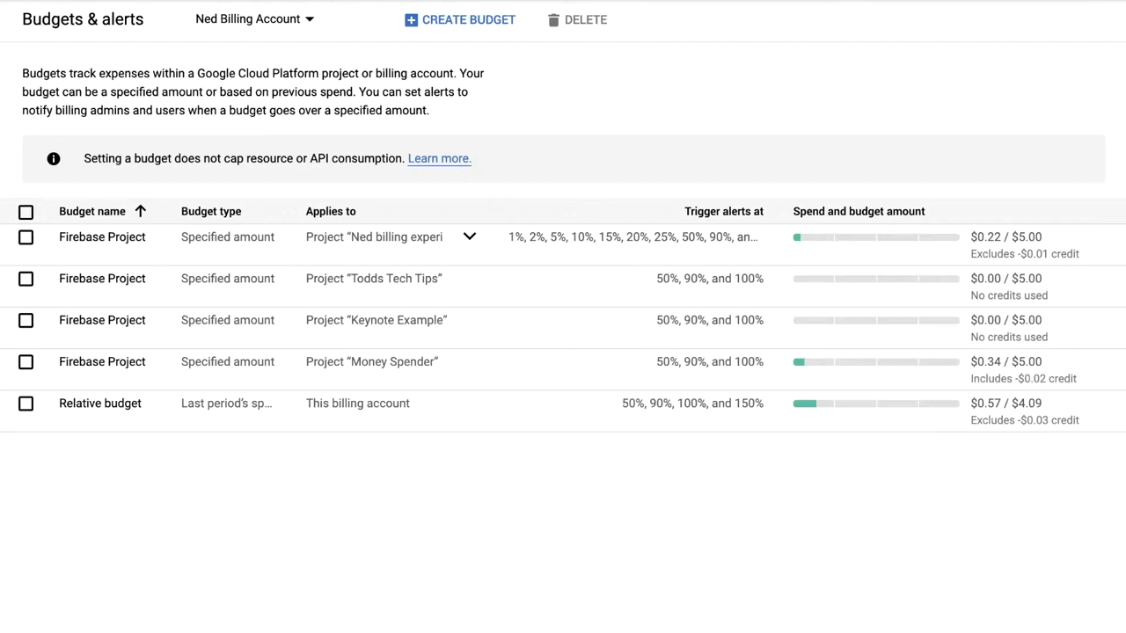
{"action": "left_click", "coordinate": [97, 364]}
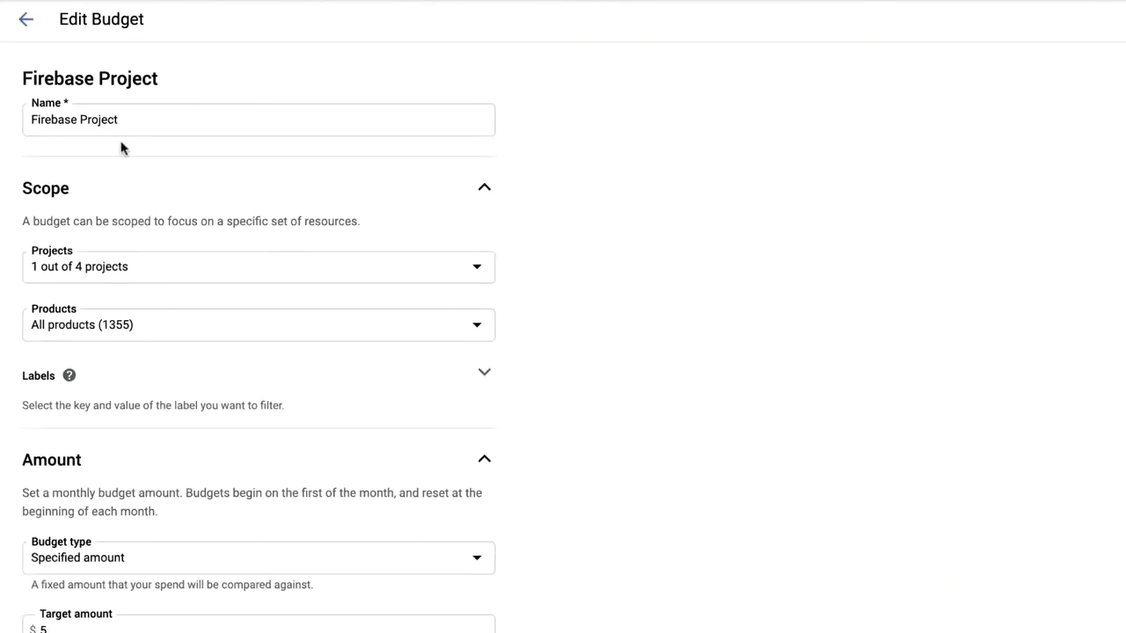
{"action": "triple_click", "coordinate": [126, 123]}
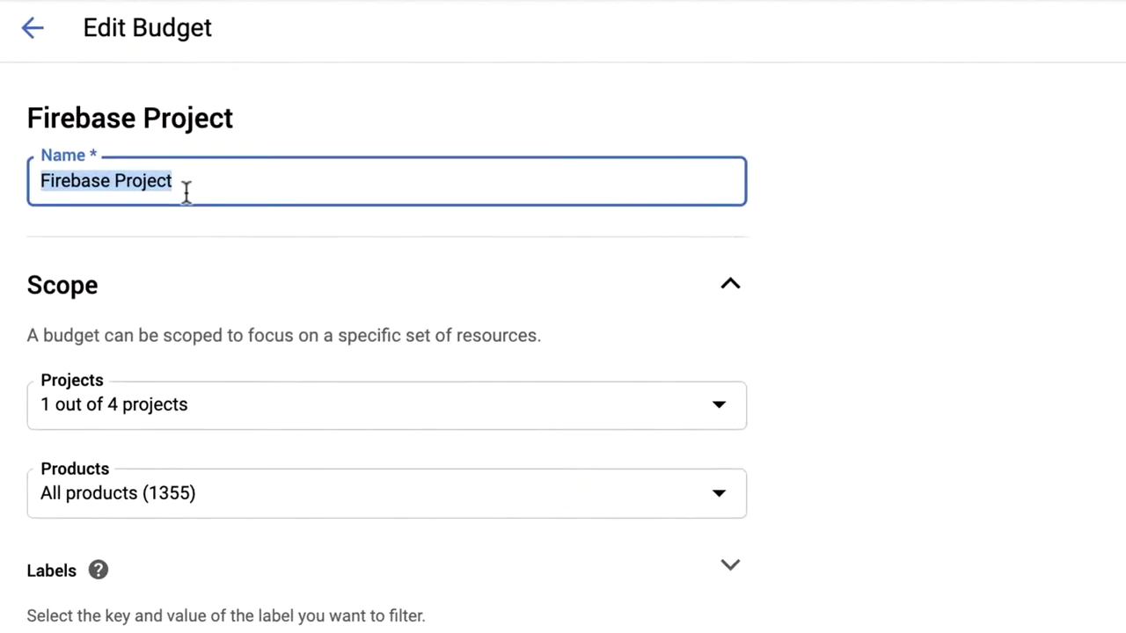
{"action": "type", "text": "Money Spender Budget"}
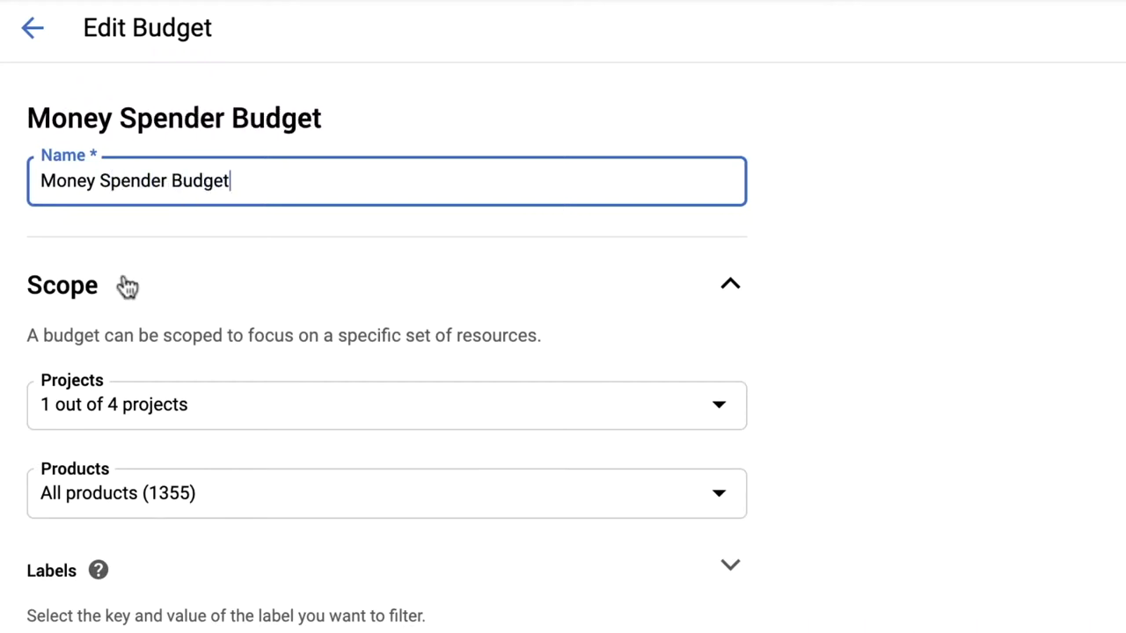
Step: Try the Last month's spend budget type, and return the budget to Specified amount
{"action": "scroll", "coordinate": [357, 540], "scroll_direction": "down", "scroll_amount": 5}
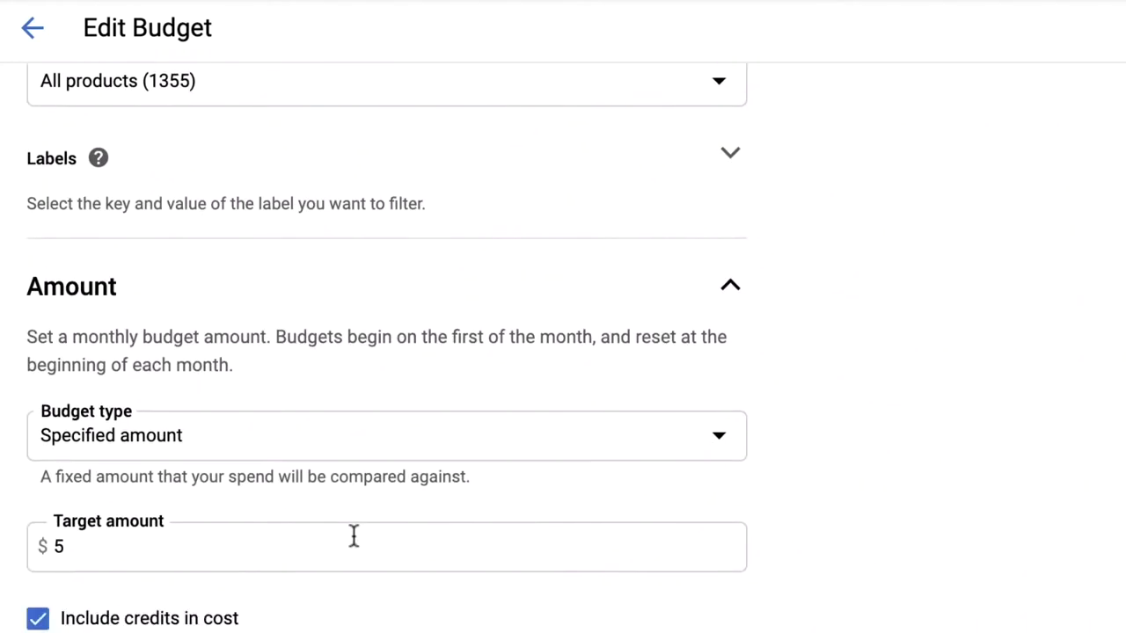
{"action": "left_click", "coordinate": [299, 435]}
{"action": "scroll", "coordinate": [339, 455], "scroll_direction": "down", "scroll_amount": 2}
{"action": "left_click", "coordinate": [339, 449]}
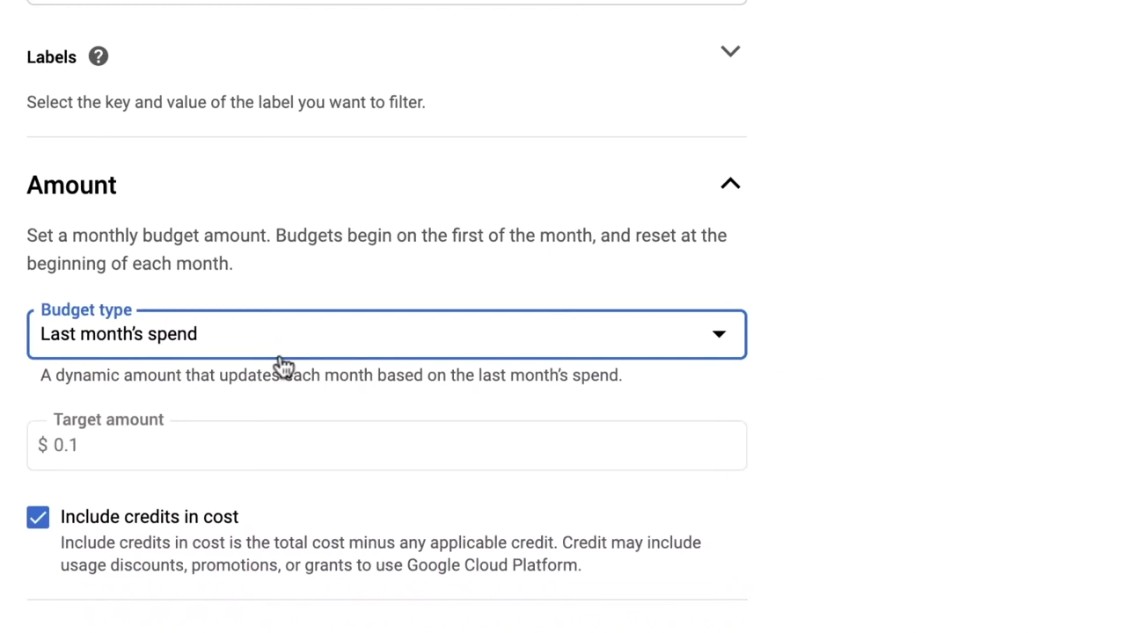
{"action": "left_click", "coordinate": [287, 355]}
{"action": "left_click", "coordinate": [277, 373]}
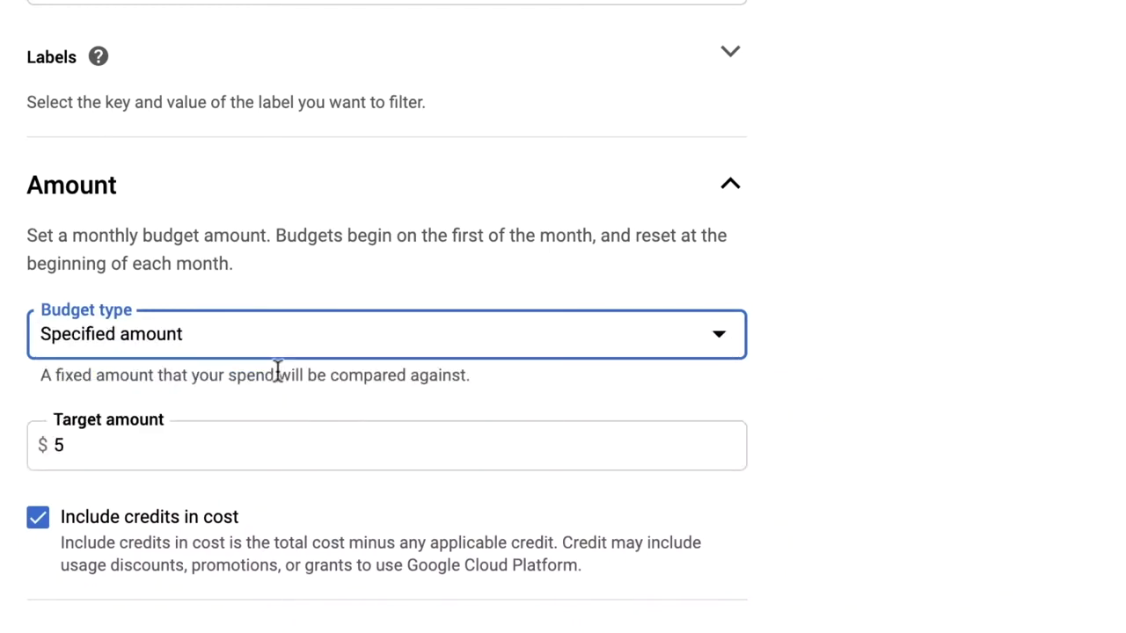
Step: Add three alert thresholds to the budget at 1%, 2% and 5% of the budget amount
{"action": "scroll", "coordinate": [246, 538], "scroll_direction": "down", "scroll_amount": 5}
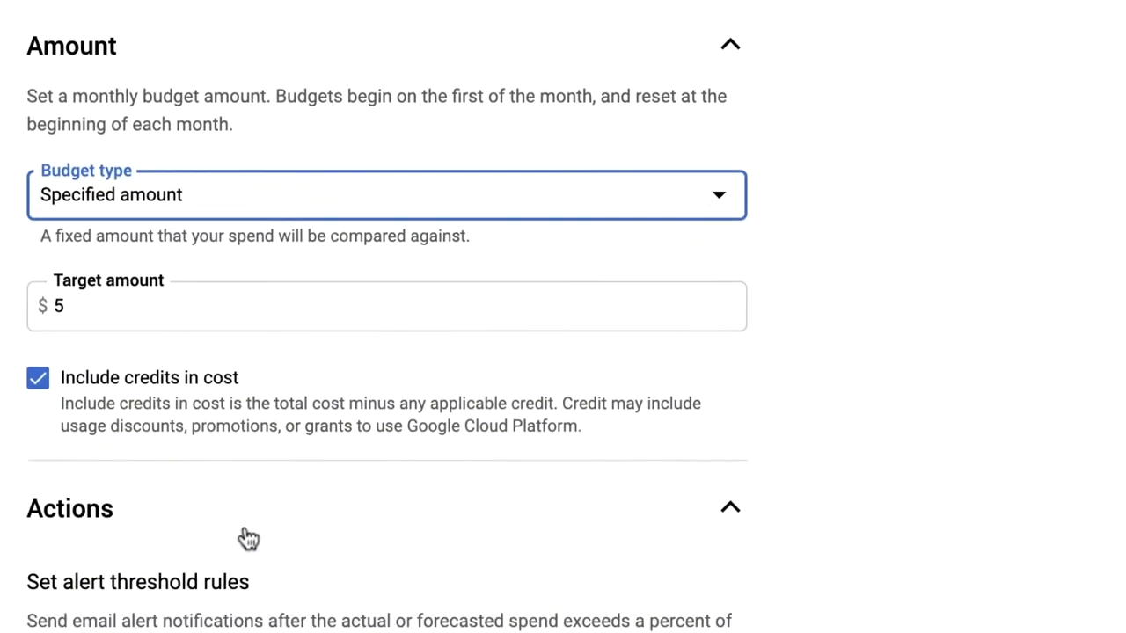
{"action": "scroll", "coordinate": [244, 334], "scroll_direction": "down", "scroll_amount": 3}
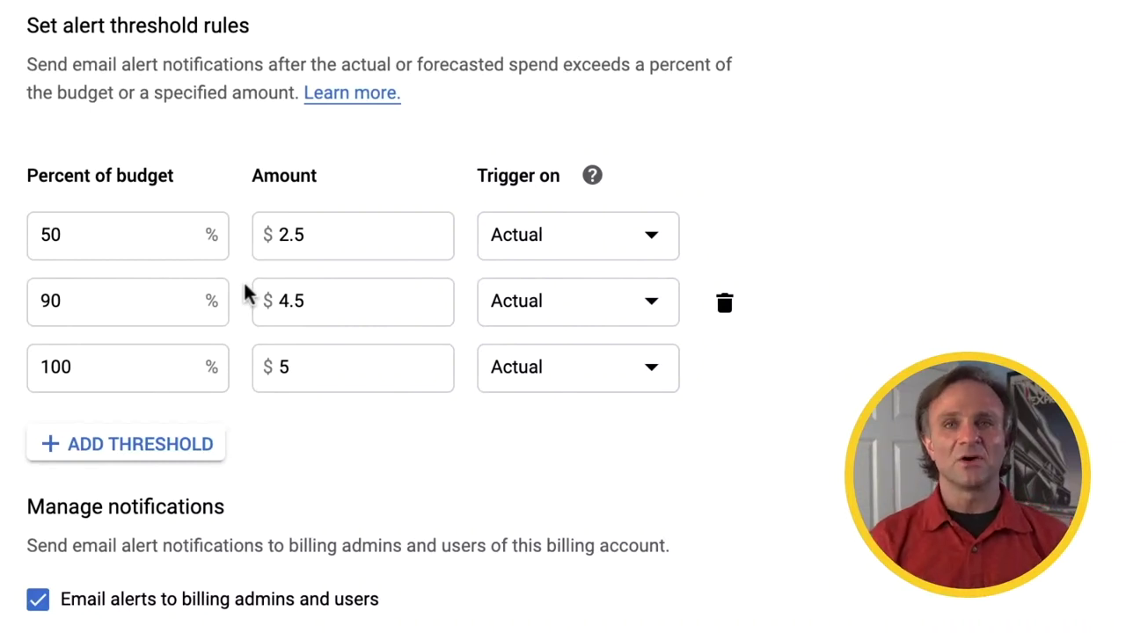
{"action": "left_click", "coordinate": [104, 458]}
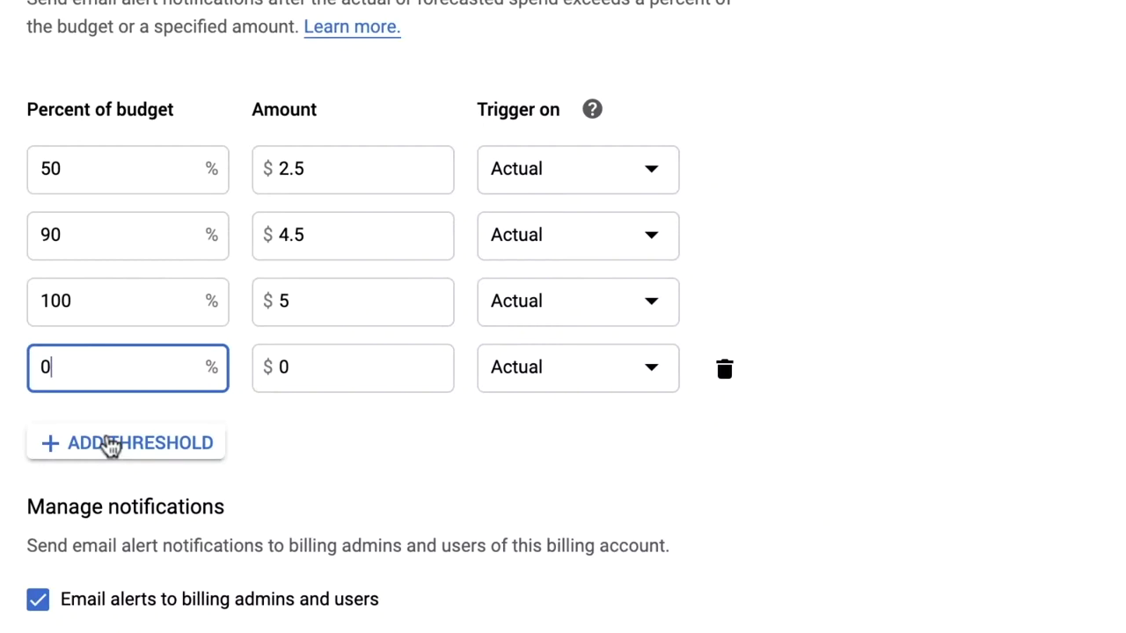
{"action": "key", "text": "BackSpace"}
{"action": "type", "text": "1"}
{"action": "key", "text": "Tab"}
{"action": "left_click", "coordinate": [106, 449]}
{"action": "key", "text": "BackSpace"}
{"action": "type", "text": "2"}
{"action": "left_click", "coordinate": [111, 450]}
{"action": "key", "text": "BackSpace"}
{"action": "type", "text": "5"}
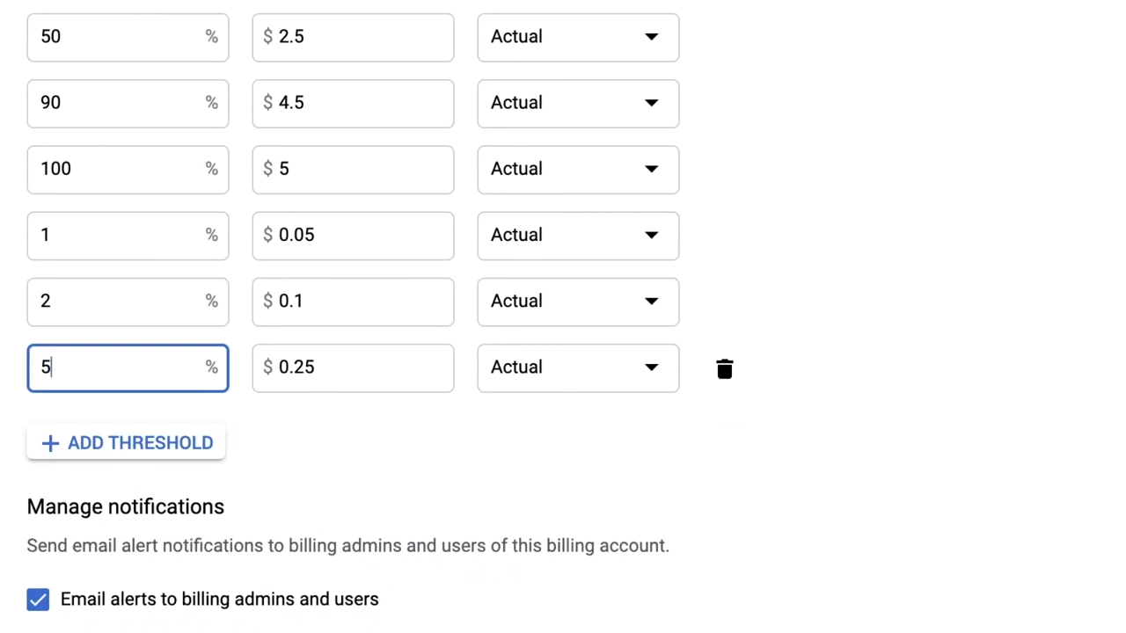
{"action": "scroll", "coordinate": [450, 585], "scroll_direction": "up", "scroll_amount": 2}
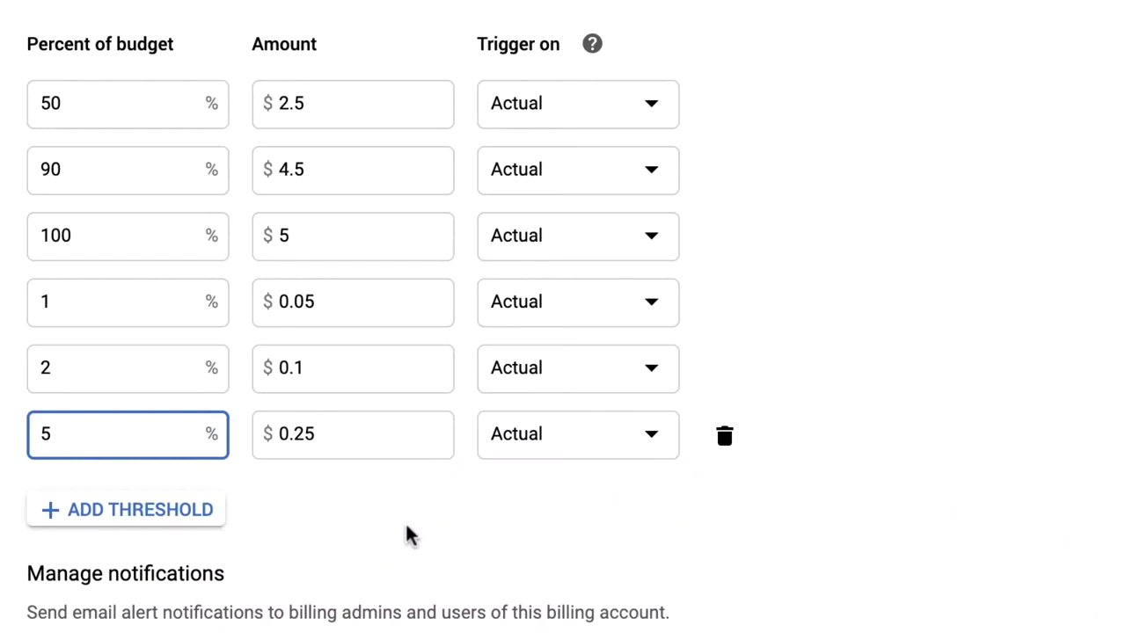
Step: Add an alert threshold at 150% of the budget that triggers on forecasted spend
{"action": "left_click", "coordinate": [99, 519]}
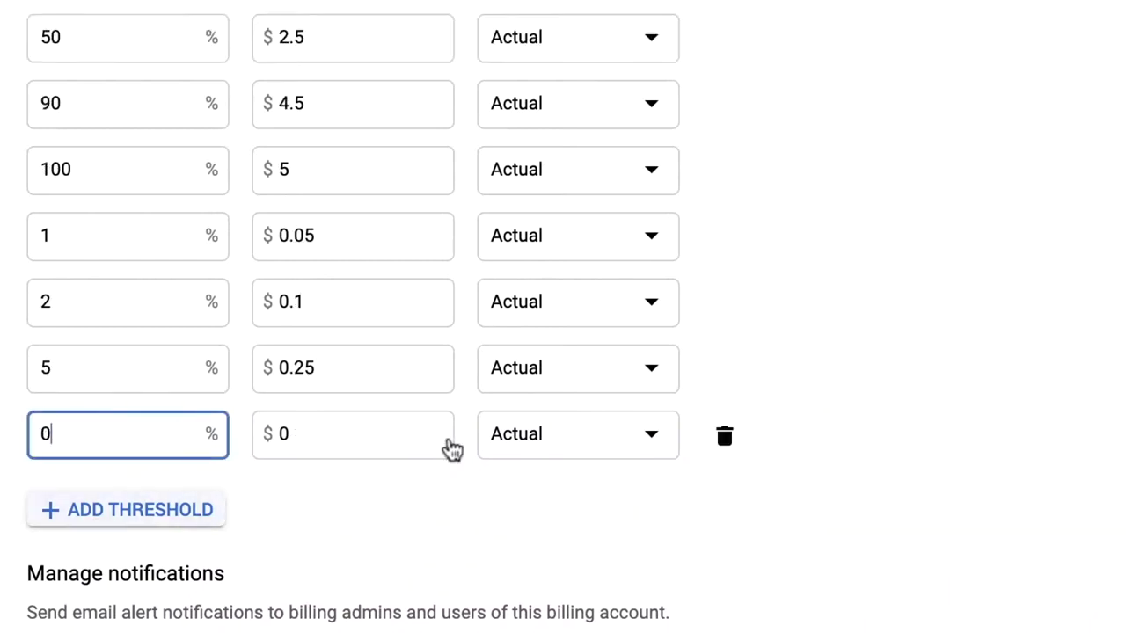
{"action": "left_click", "coordinate": [615, 448]}
{"action": "left_click", "coordinate": [586, 490]}
{"action": "left_click", "coordinate": [125, 426]}
{"action": "key", "text": "BackSpace"}
{"action": "type", "text": "150"}
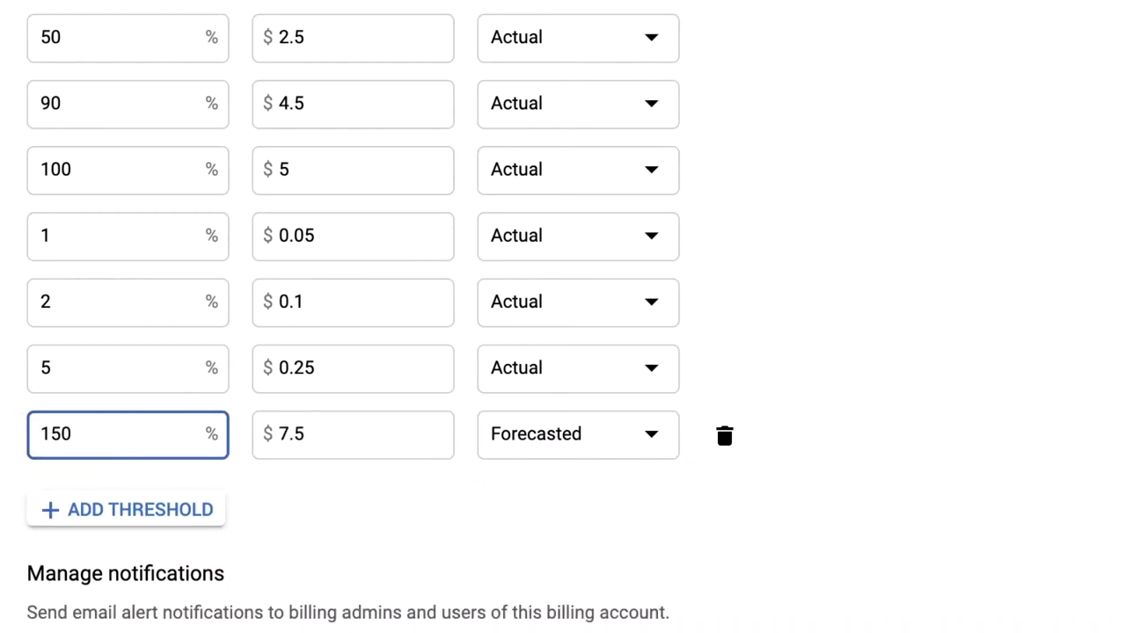
Step: Try linking Monitoring email notification channels to the budget, and look through the available workspaces
{"action": "scroll", "coordinate": [379, 313], "scroll_direction": "down", "scroll_amount": 2}
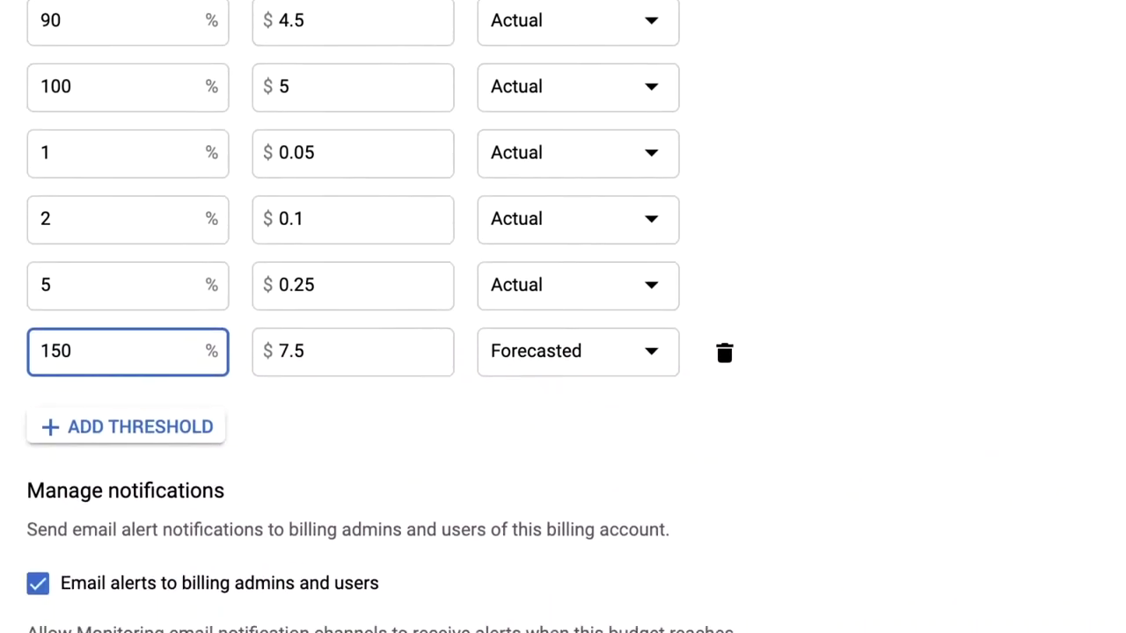
{"action": "scroll", "coordinate": [563, 317], "scroll_direction": "down", "scroll_amount": 4}
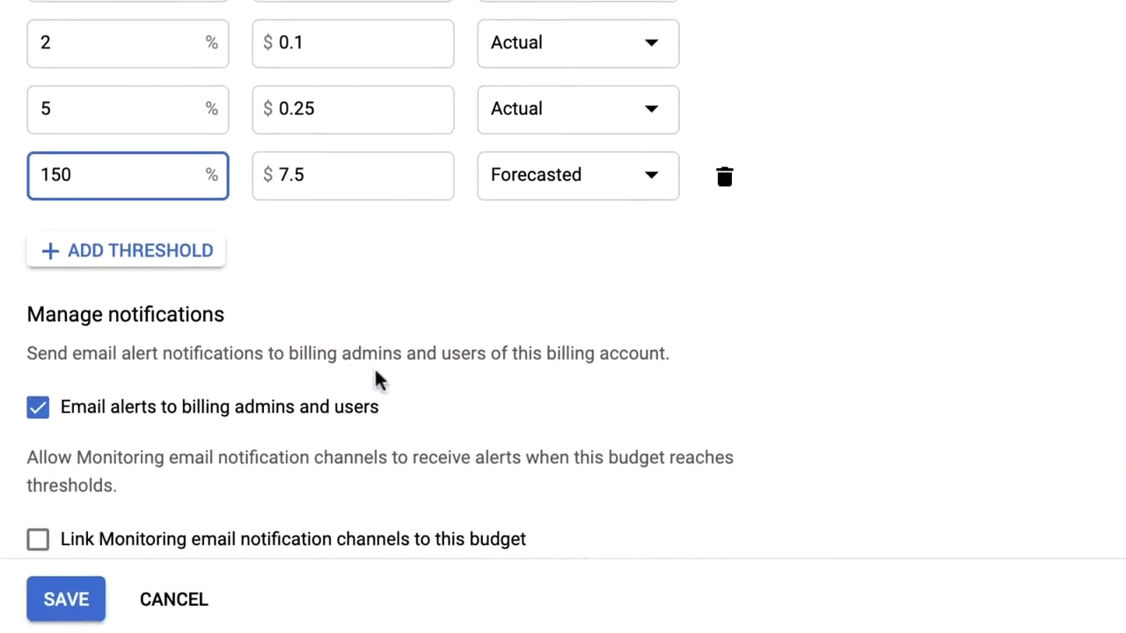
{"action": "scroll", "coordinate": [378, 379], "scroll_direction": "down", "scroll_amount": 5}
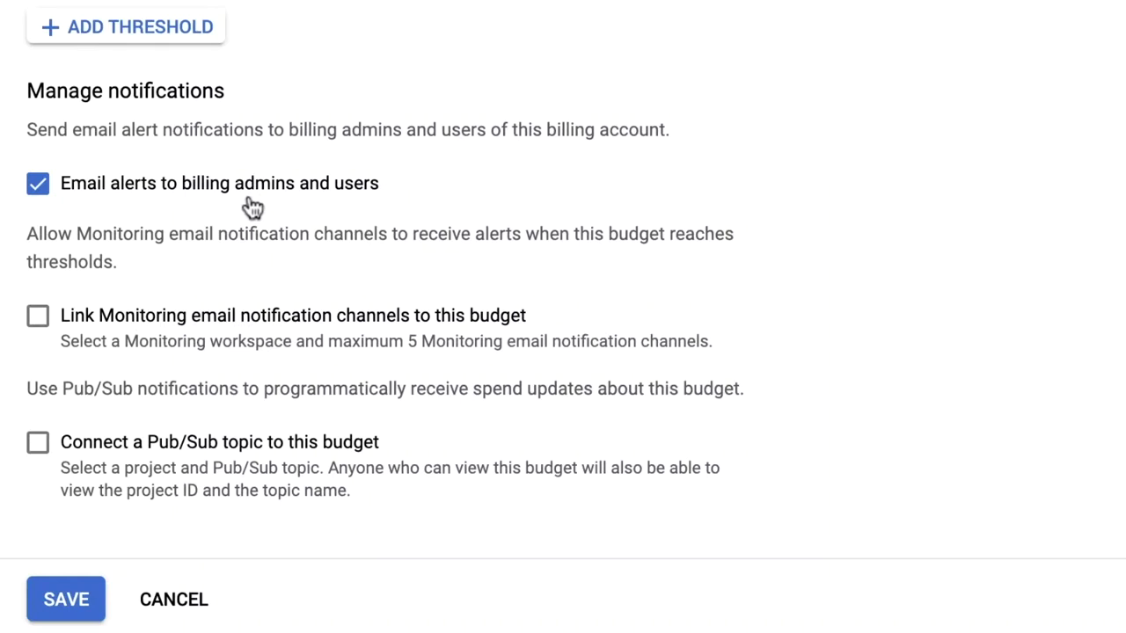
{"action": "left_click", "coordinate": [38, 316]}
{"action": "scroll", "coordinate": [318, 356], "scroll_direction": "down", "scroll_amount": 1}
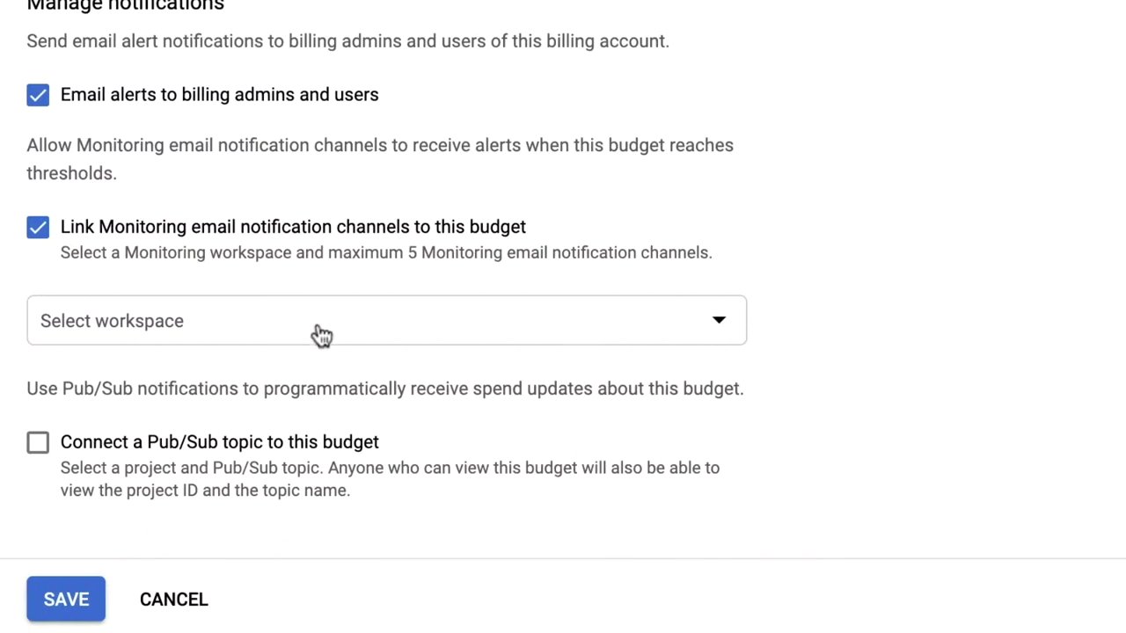
{"action": "left_click", "coordinate": [319, 342]}
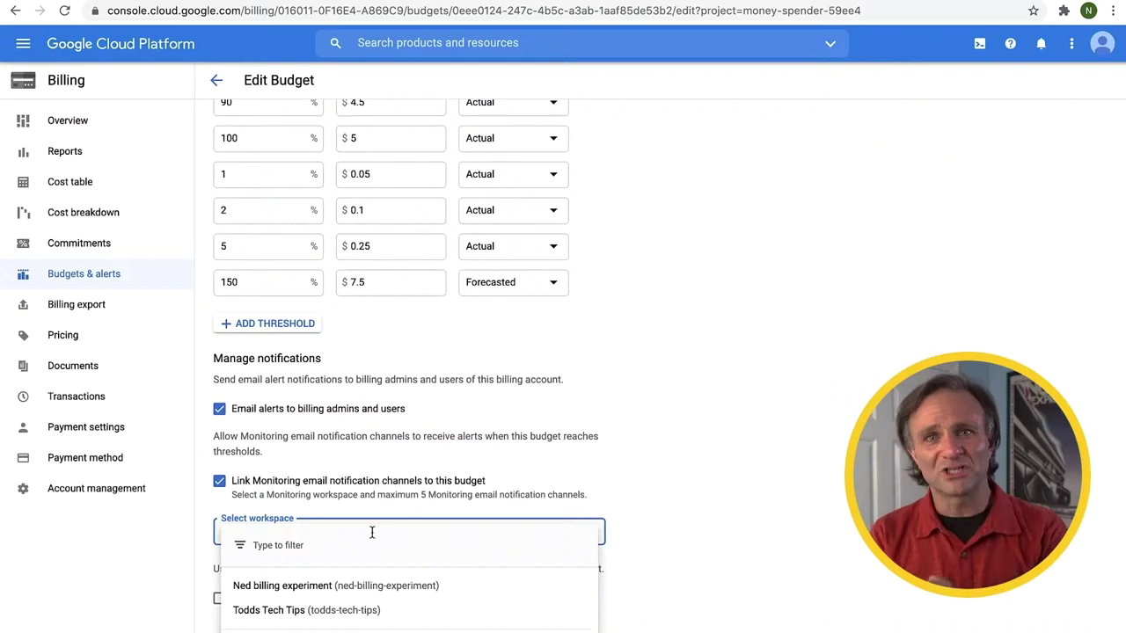
Step: Leave the budget and open the Alerting page of Monitoring for the Money Spender workspace
{"action": "left_click", "coordinate": [22, 48]}
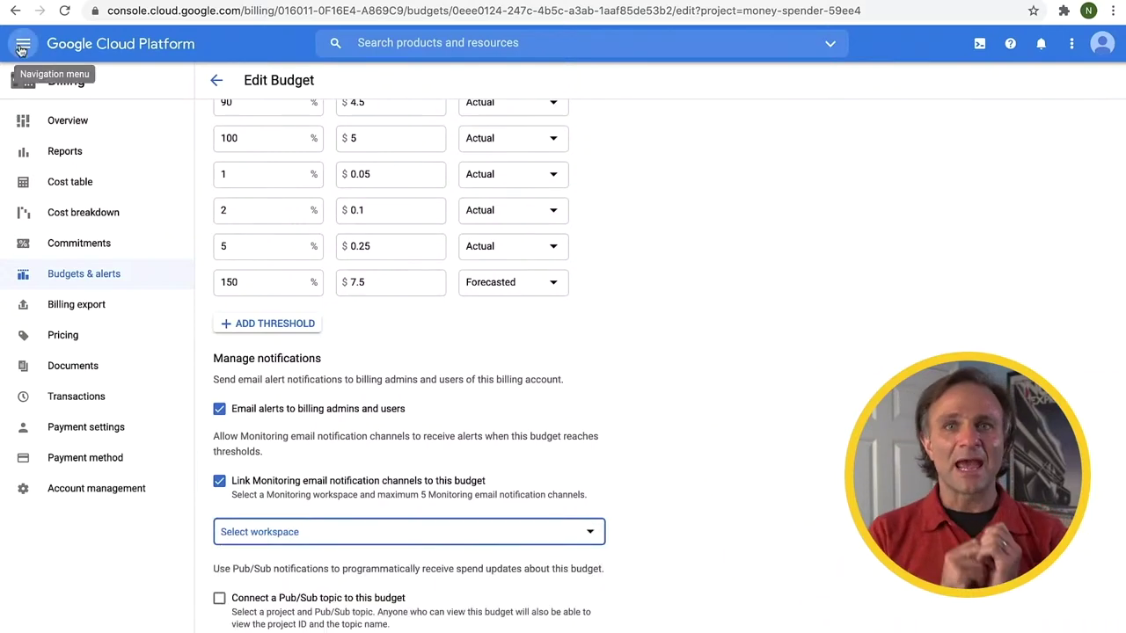
{"action": "left_click", "coordinate": [22, 49]}
{"action": "scroll", "coordinate": [58, 458], "scroll_direction": "down", "scroll_amount": 5}
{"action": "scroll", "coordinate": [58, 458], "scroll_direction": "down", "scroll_amount": 5}
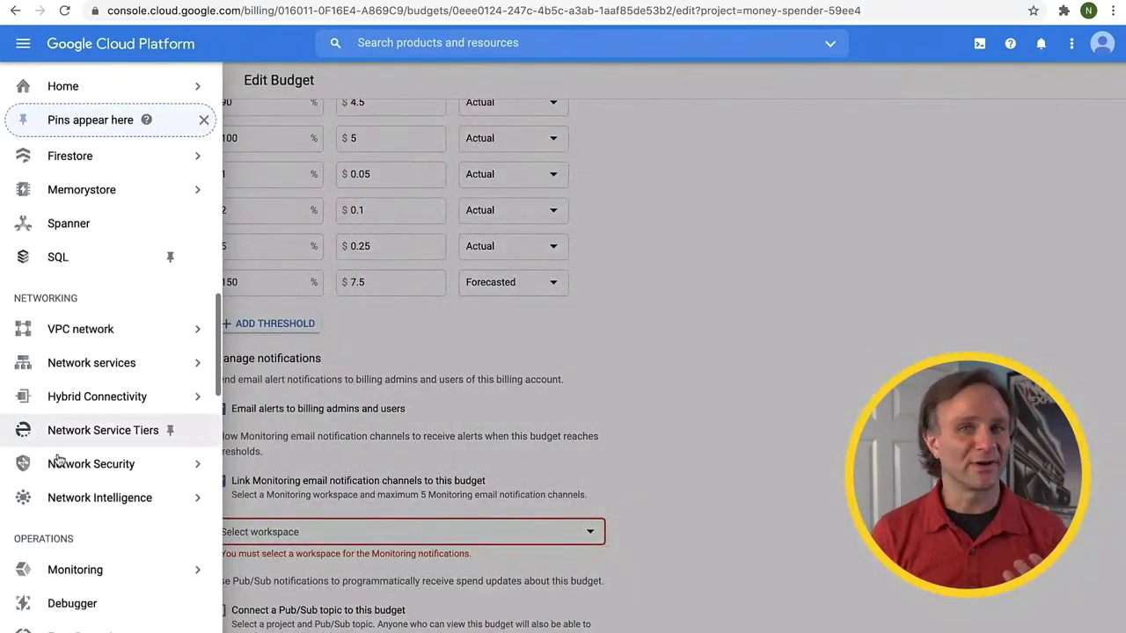
{"action": "left_click", "coordinate": [55, 498]}
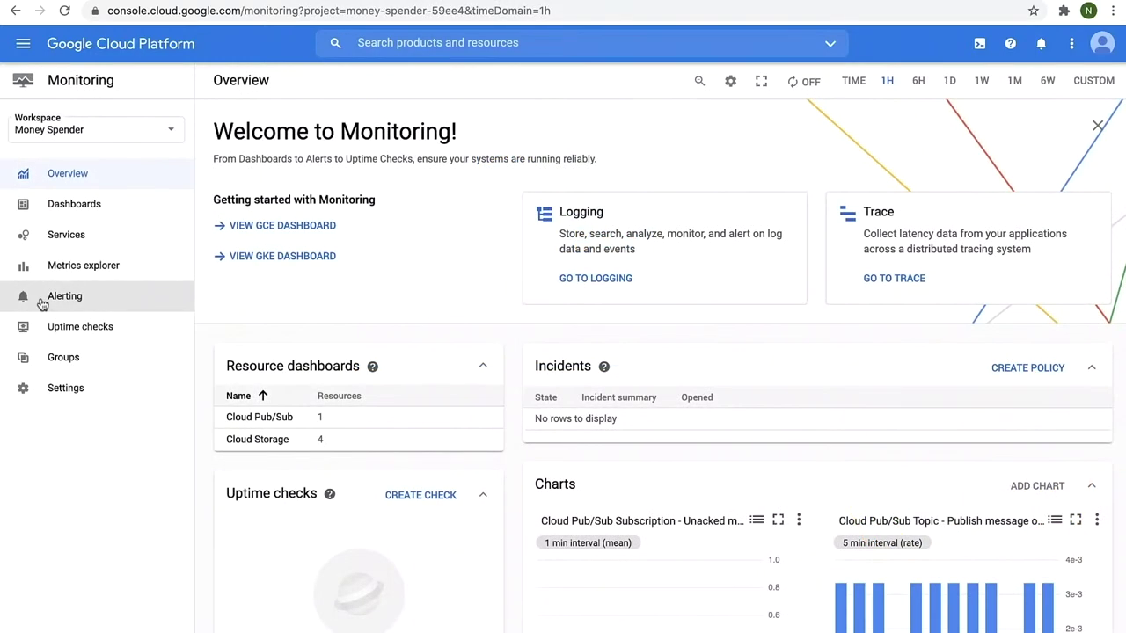
{"action": "left_click", "coordinate": [42, 302]}
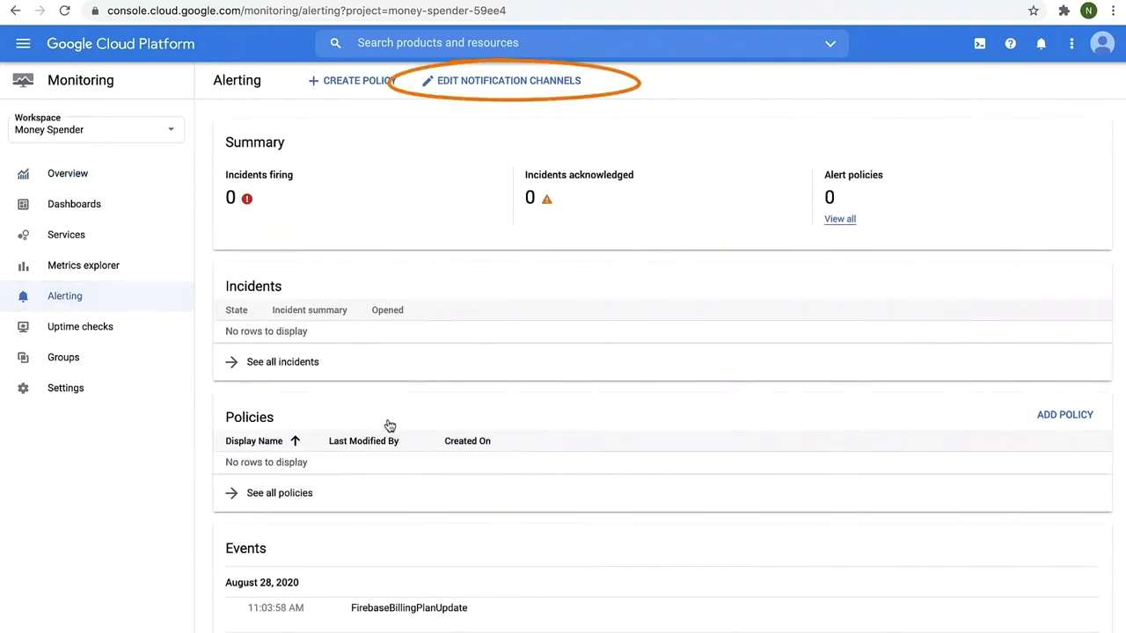
Step: Create an email notification channel with the recipient's e-mail address and display name
{"action": "left_click", "coordinate": [527, 82]}
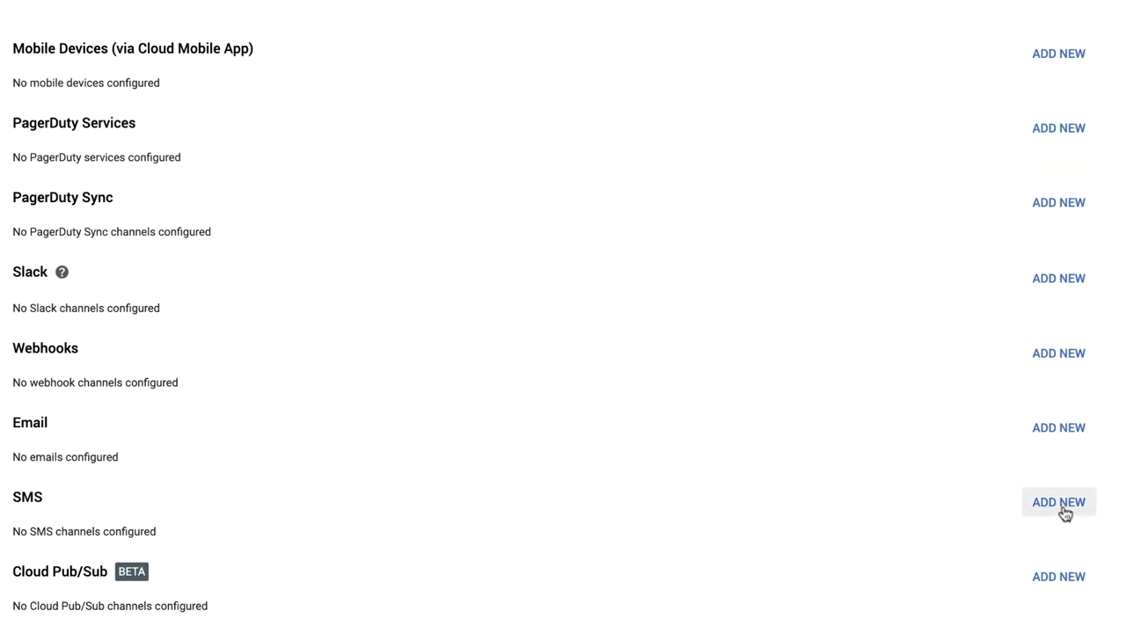
{"action": "left_click", "coordinate": [1056, 428]}
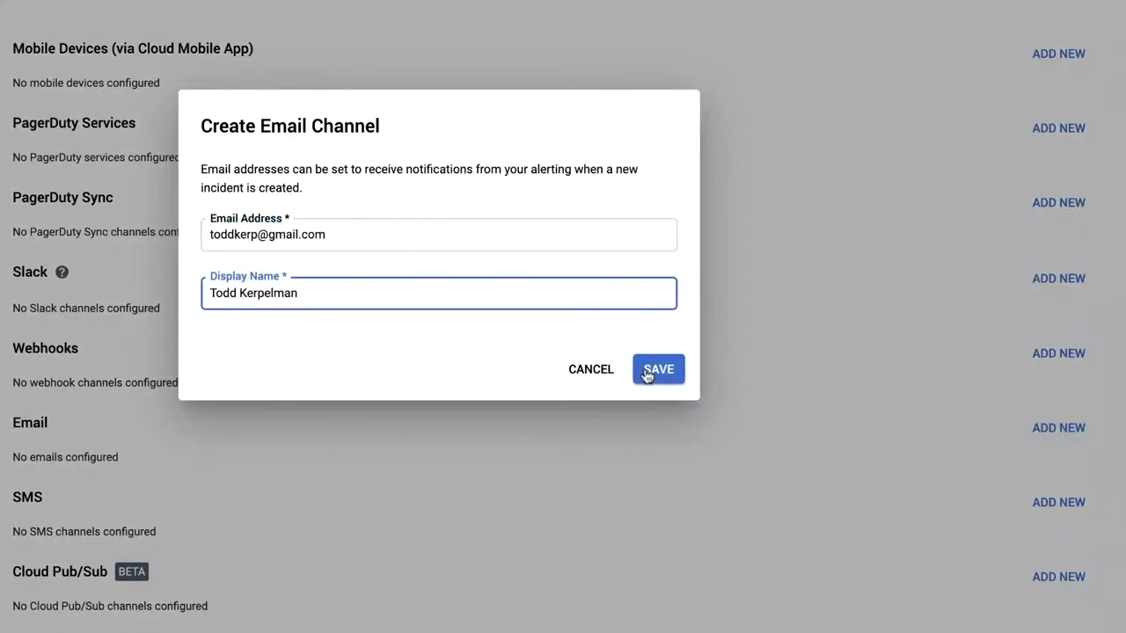
{"action": "left_click", "coordinate": [645, 368]}
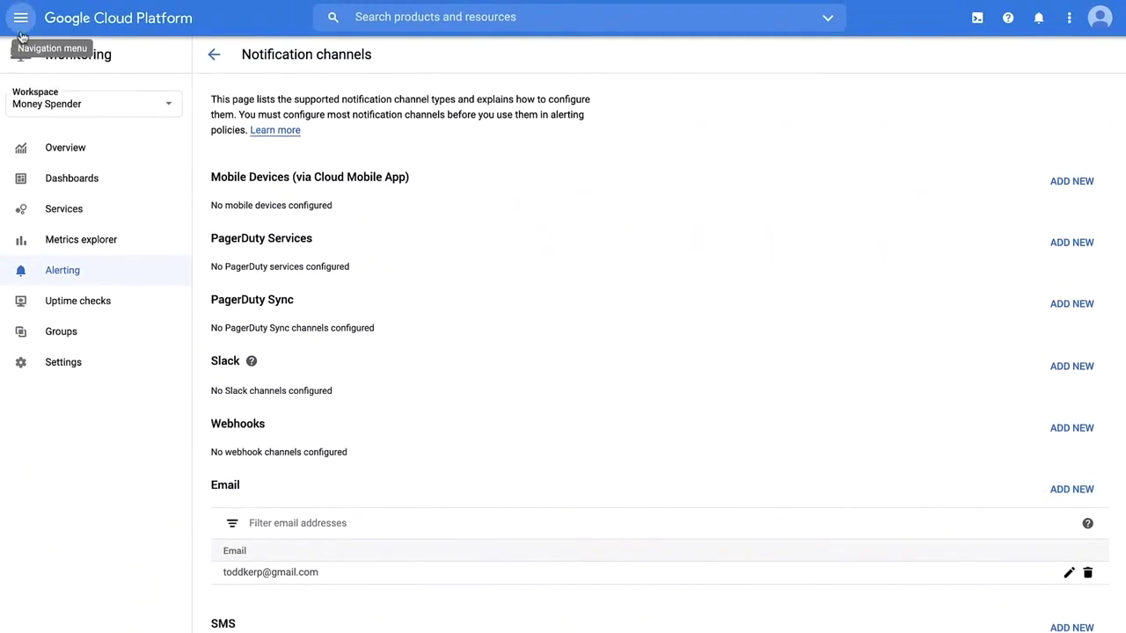
Step: Return to Billing and reopen Money Spender Budget from Budgets & alerts at its notification settings
{"action": "left_click", "coordinate": [21, 27]}
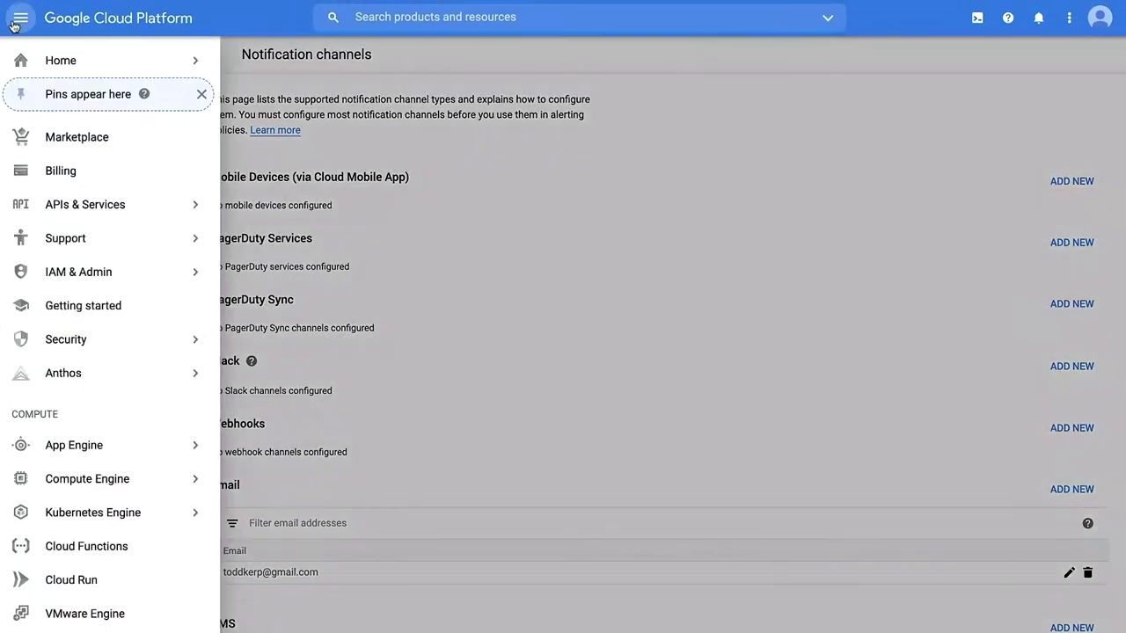
{"action": "left_click", "coordinate": [38, 162]}
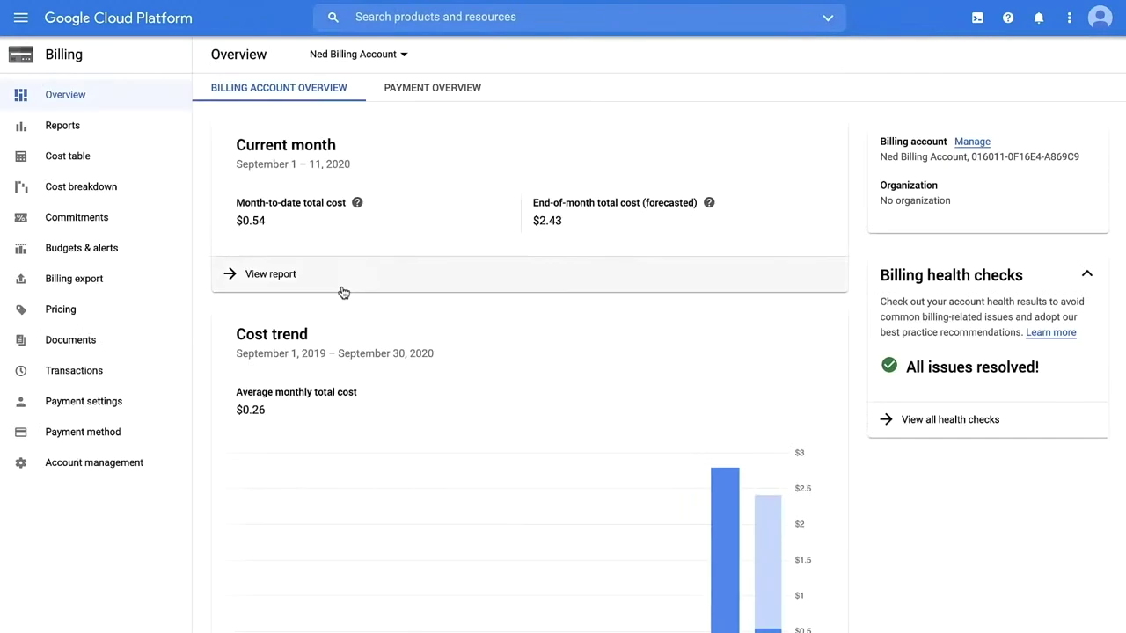
{"action": "left_click", "coordinate": [32, 249]}
{"action": "left_click", "coordinate": [202, 343]}
{"action": "scroll", "coordinate": [209, 384], "scroll_direction": "down", "scroll_amount": 5}
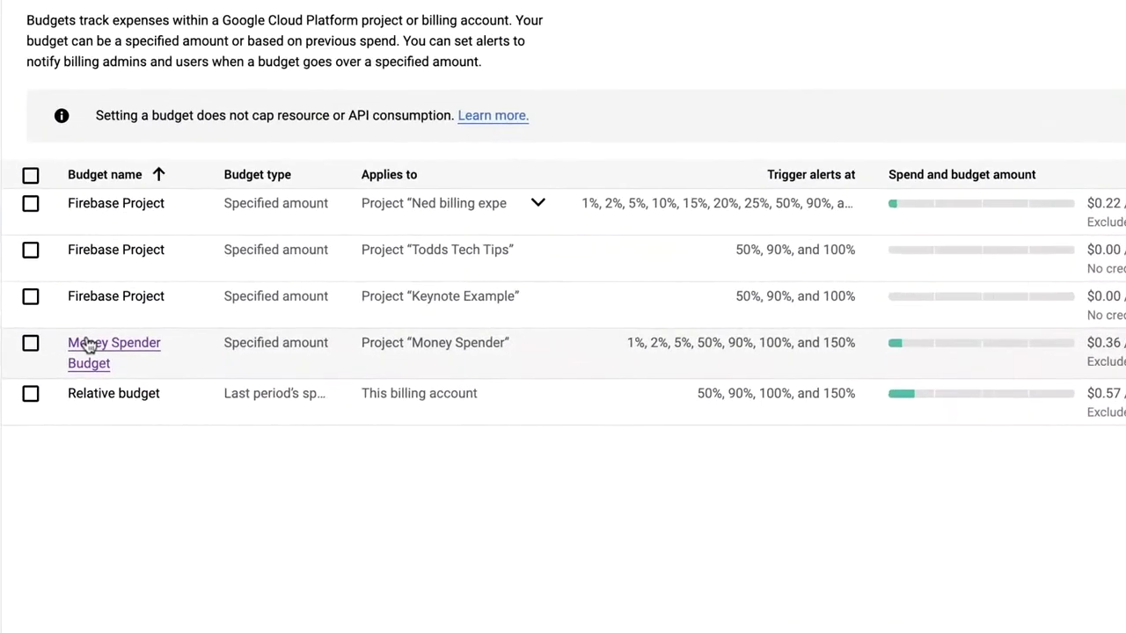
{"action": "scroll", "coordinate": [208, 373], "scroll_direction": "down", "scroll_amount": 7}
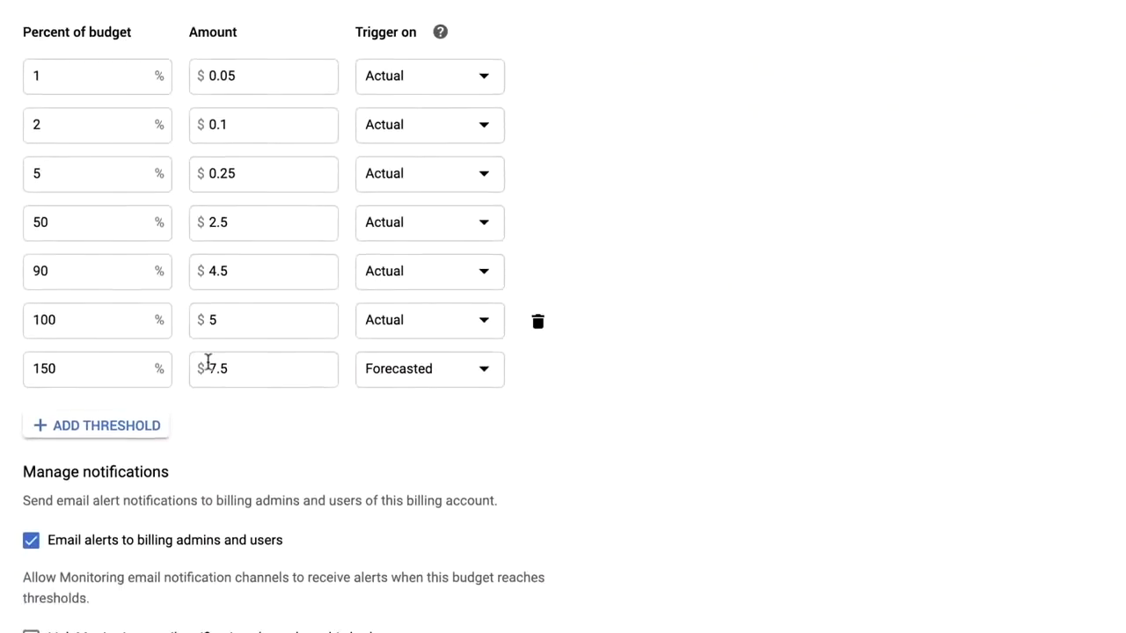
Step: Link the Money Spender workspace's email notification channel to the budget, and save the budget
{"action": "left_click", "coordinate": [31, 568]}
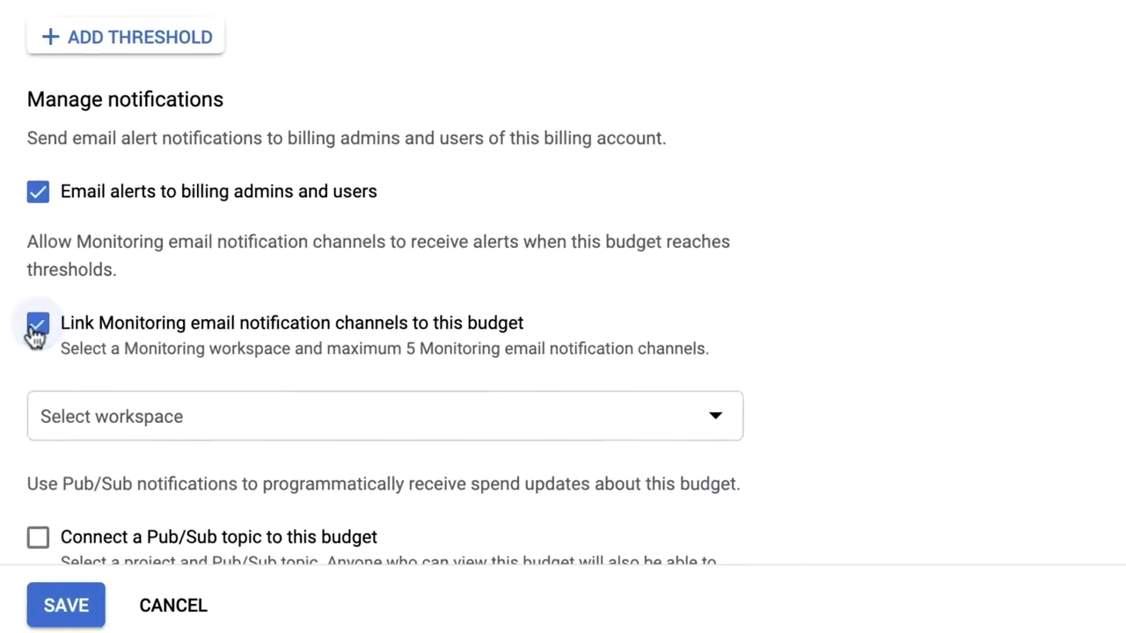
{"action": "left_click", "coordinate": [247, 630]}
{"action": "left_click", "coordinate": [247, 230]}
{"action": "scroll", "coordinate": [220, 334], "scroll_direction": "down", "scroll_amount": 2}
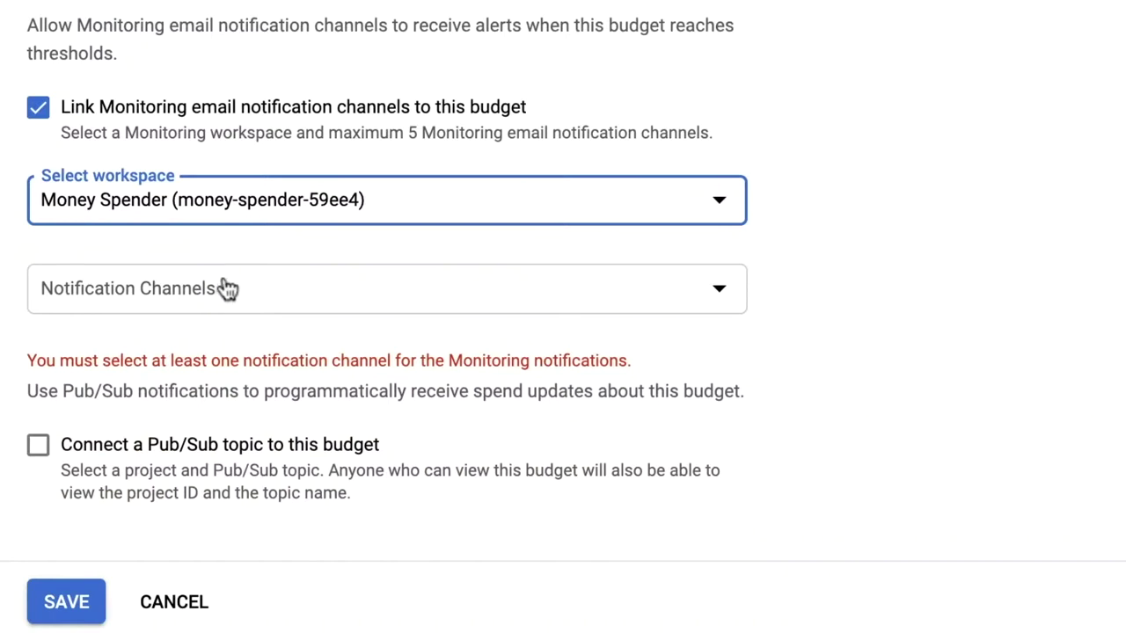
{"action": "left_click", "coordinate": [227, 289]}
{"action": "left_click", "coordinate": [72, 493]}
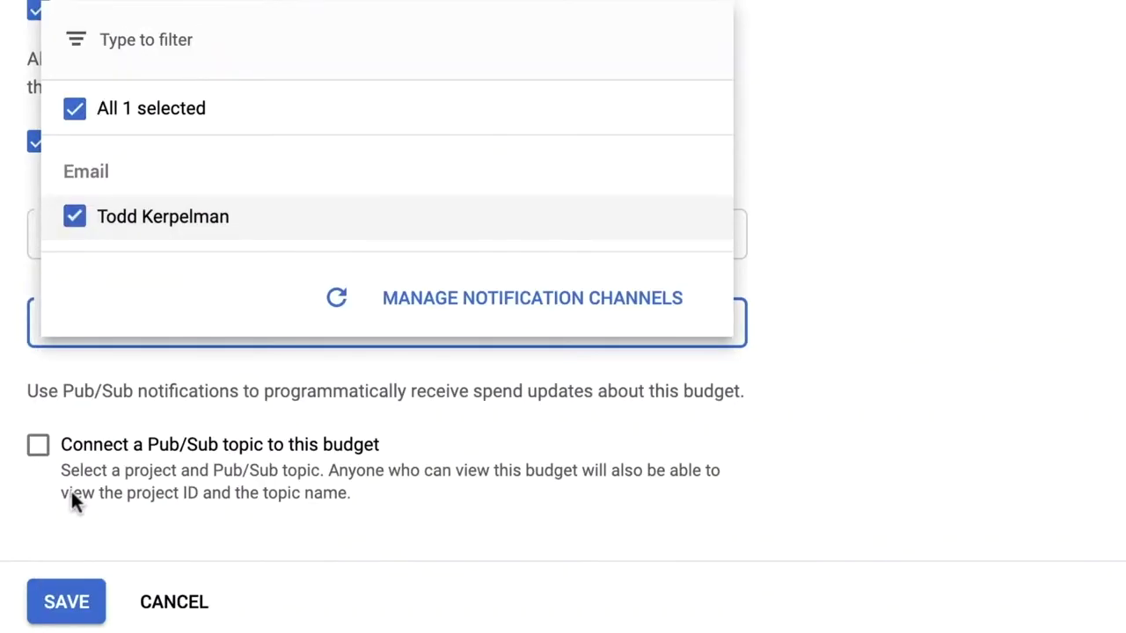
{"action": "left_click", "coordinate": [391, 407]}
{"action": "left_click", "coordinate": [66, 602]}
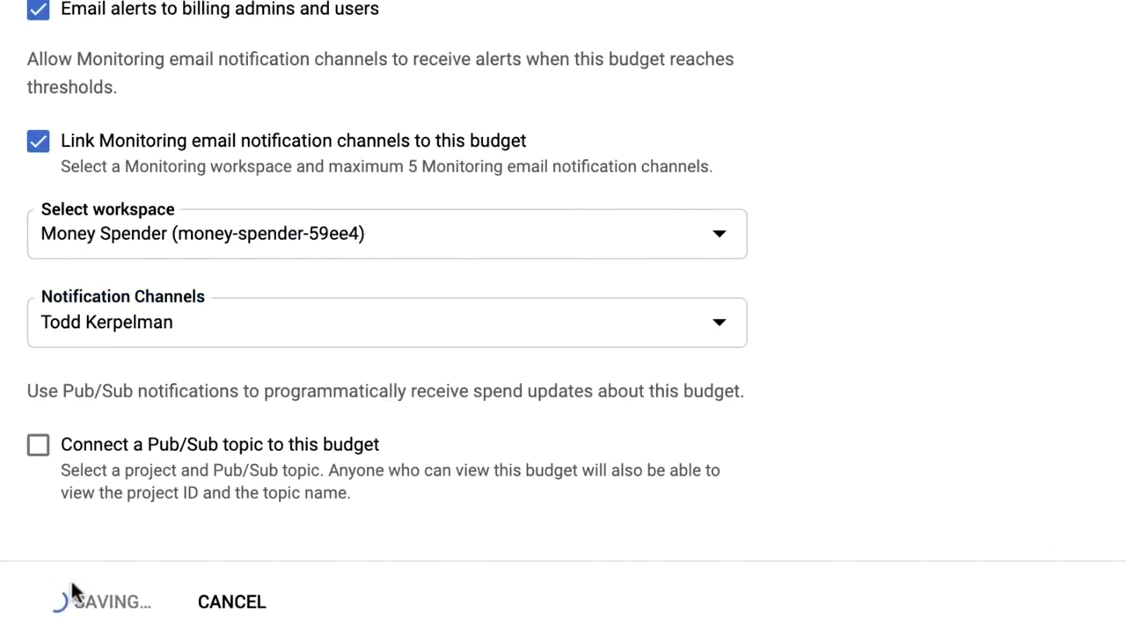
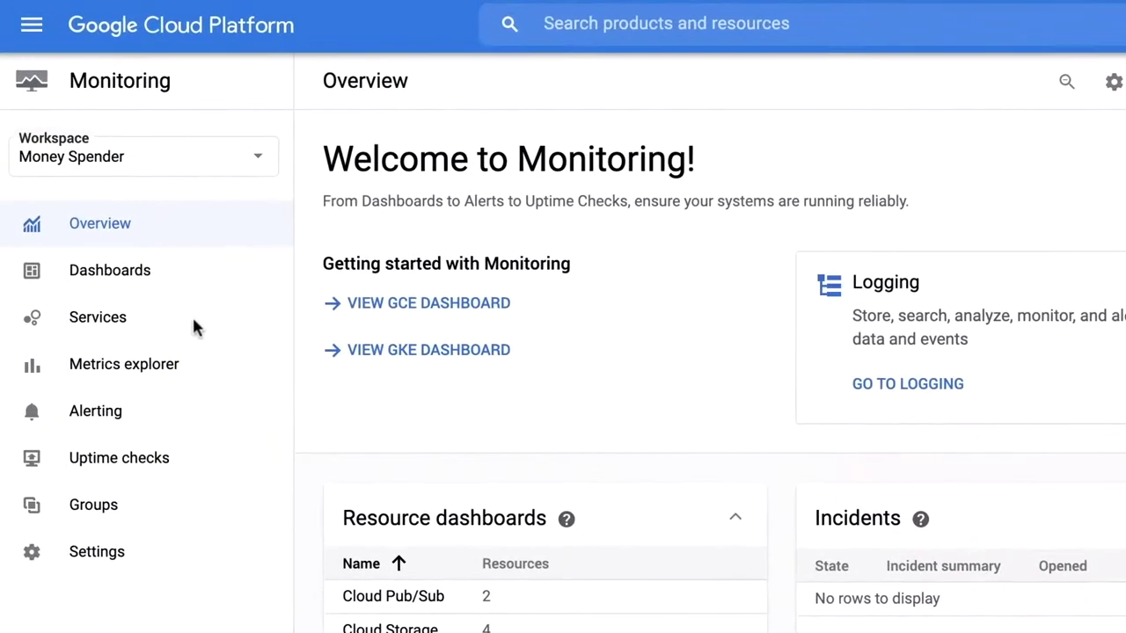
Step: Chart the Firestore Document Reads metric in Metrics explorer
{"action": "left_click", "coordinate": [137, 374]}
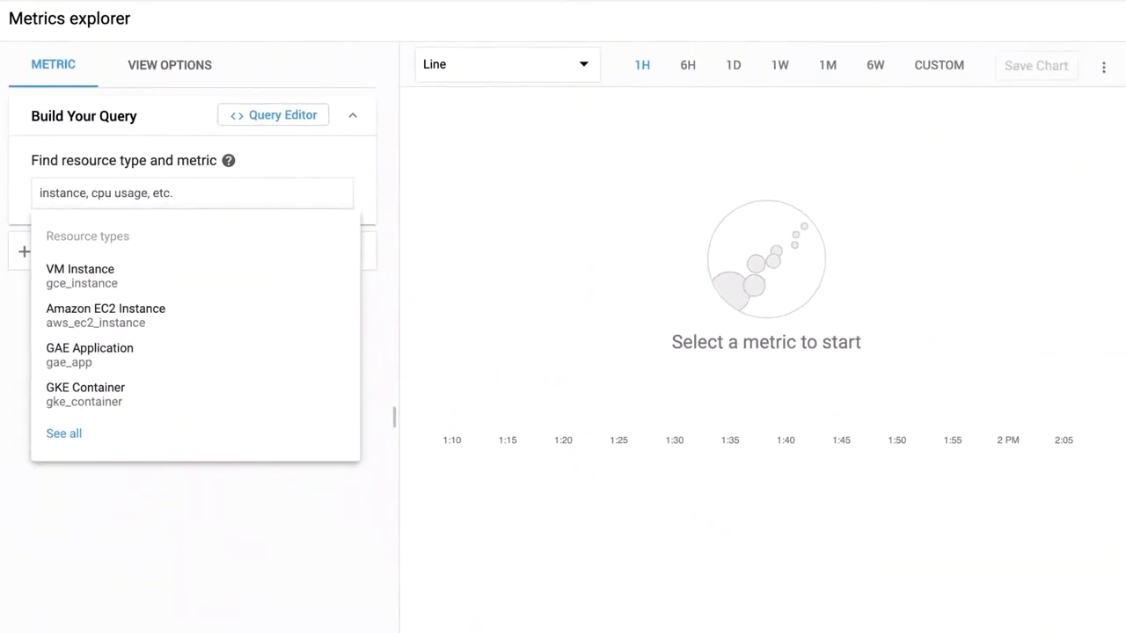
{"action": "type", "text": "firesto"}
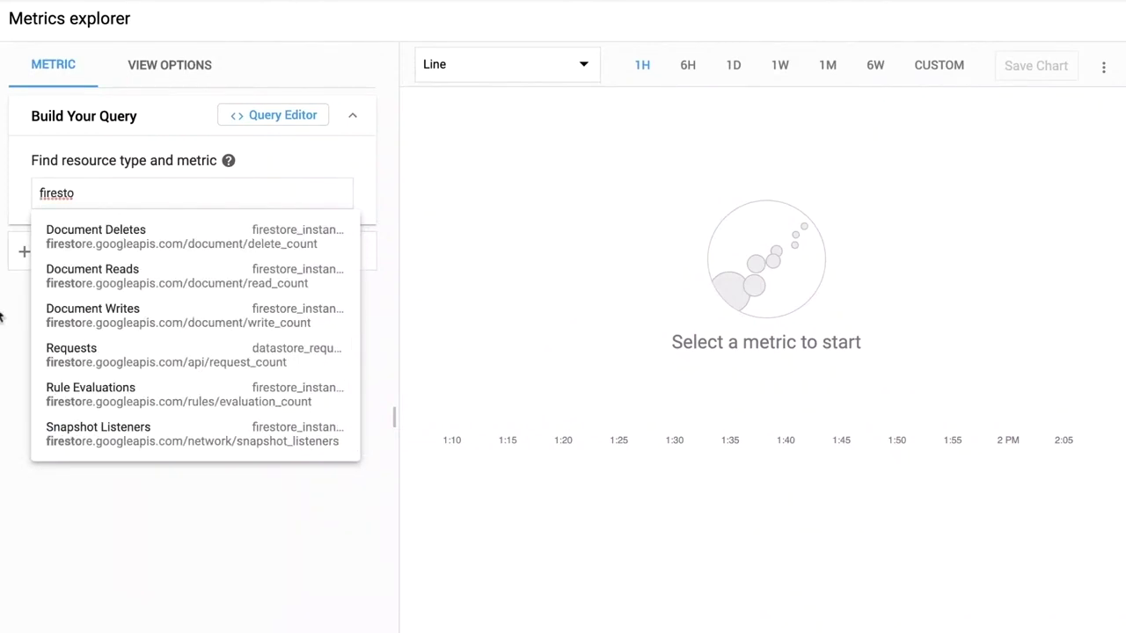
{"action": "left_click", "coordinate": [90, 290]}
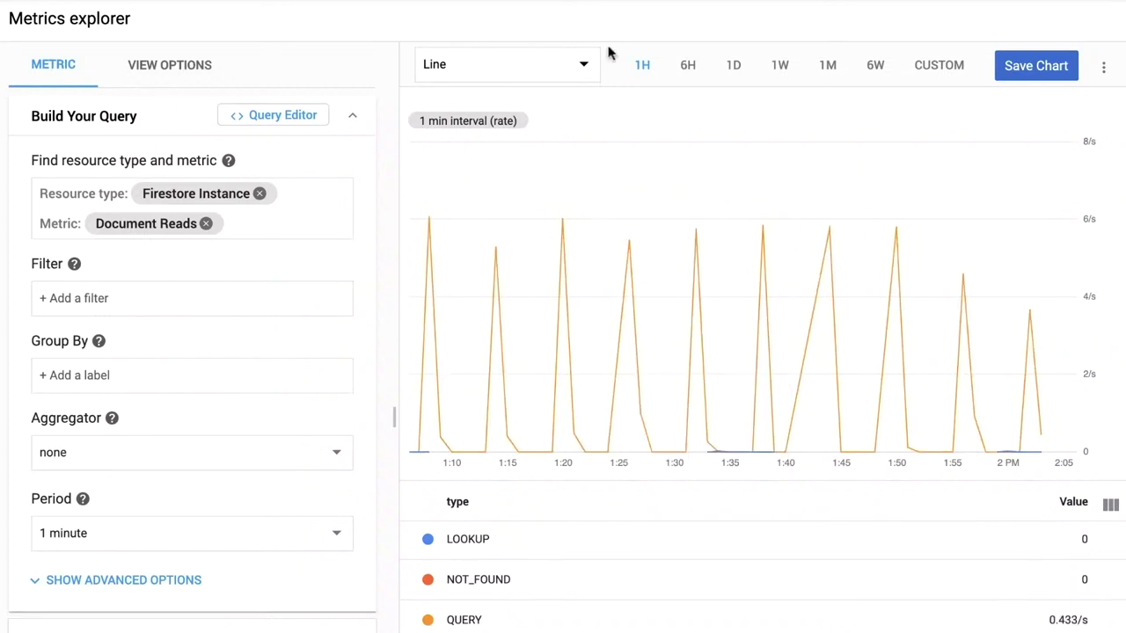
Step: Set the Document Reads chart to a one-day range with a 30-minute period
{"action": "left_click", "coordinate": [735, 66]}
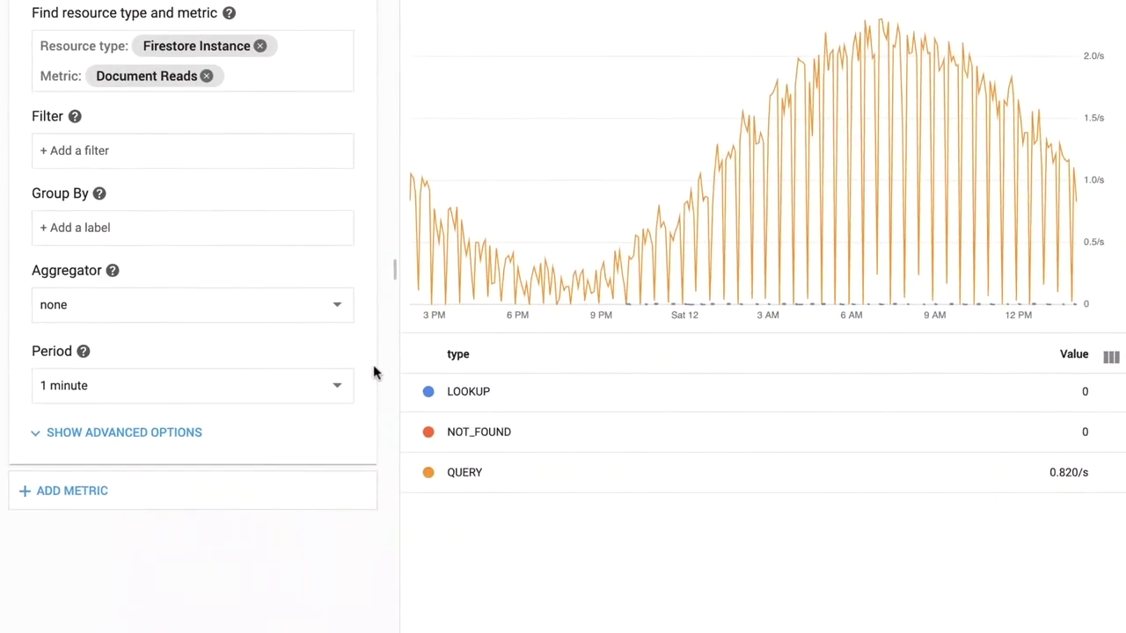
{"action": "left_click", "coordinate": [219, 392]}
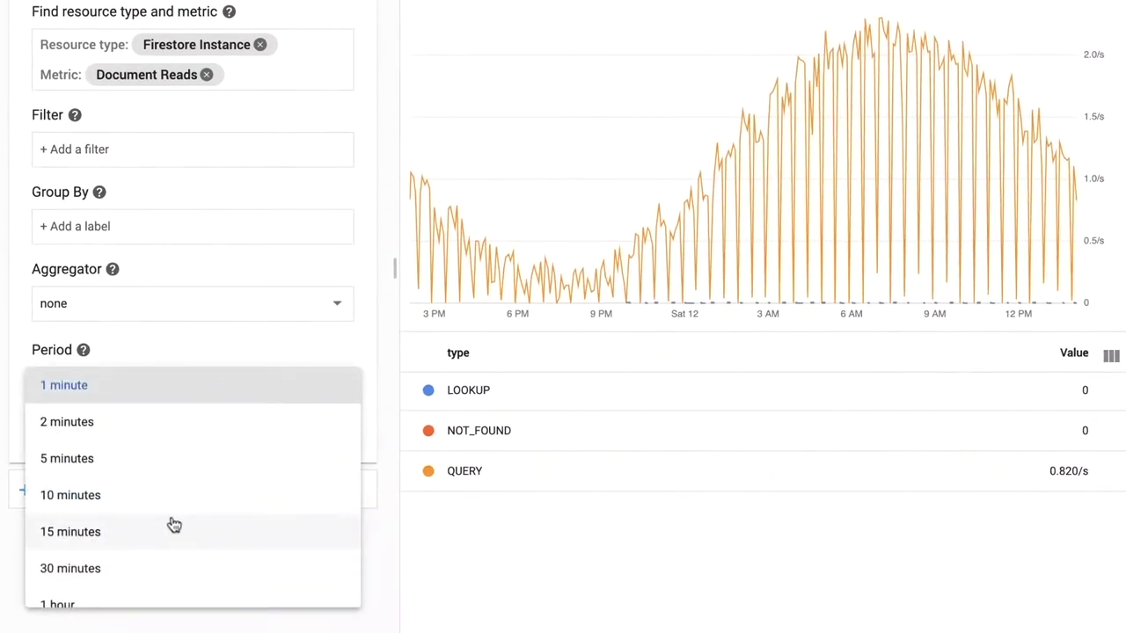
{"action": "left_click", "coordinate": [170, 559]}
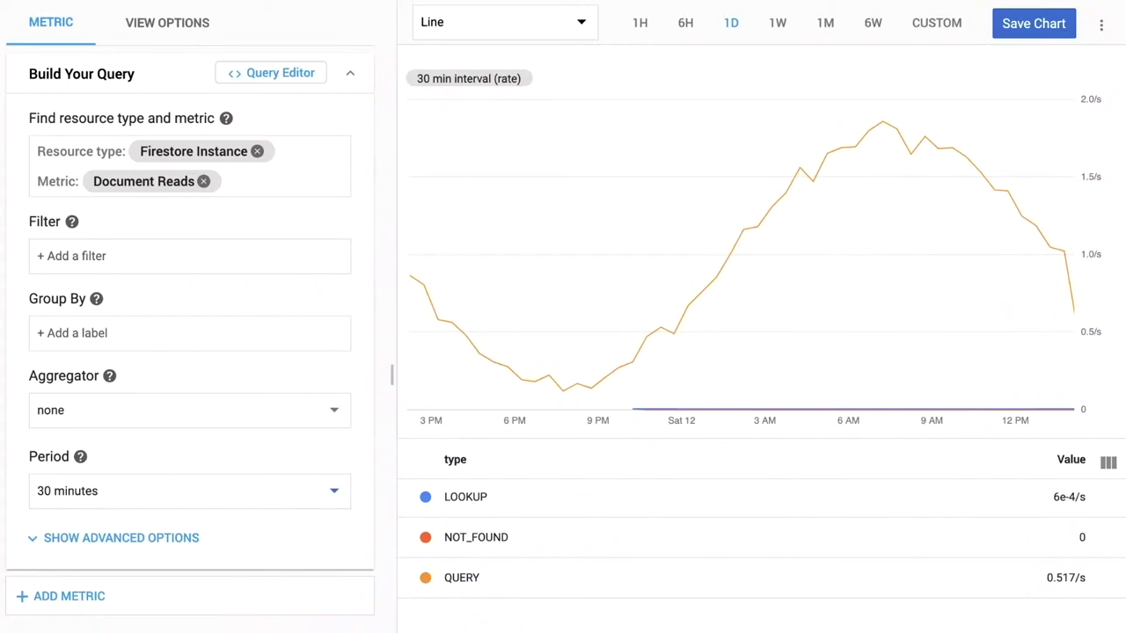
Step: Try the max and count aligners in the chart's advanced options, and set the aligner to sum
{"action": "left_click", "coordinate": [122, 549]}
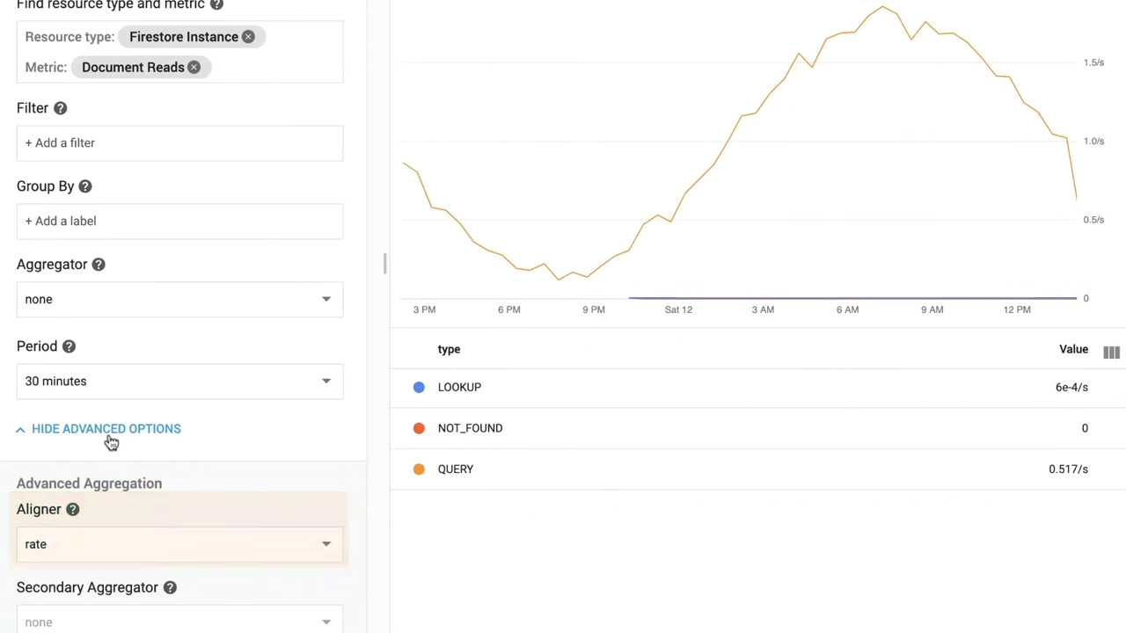
{"action": "scroll", "coordinate": [111, 441], "scroll_direction": "down", "scroll_amount": 3}
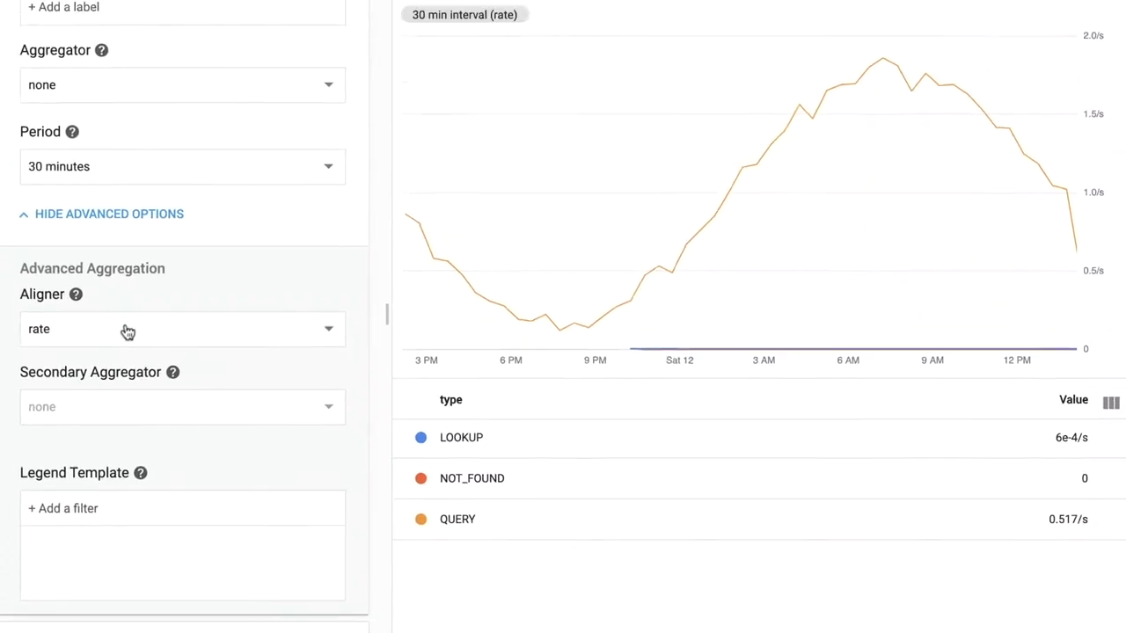
{"action": "left_click", "coordinate": [124, 281]}
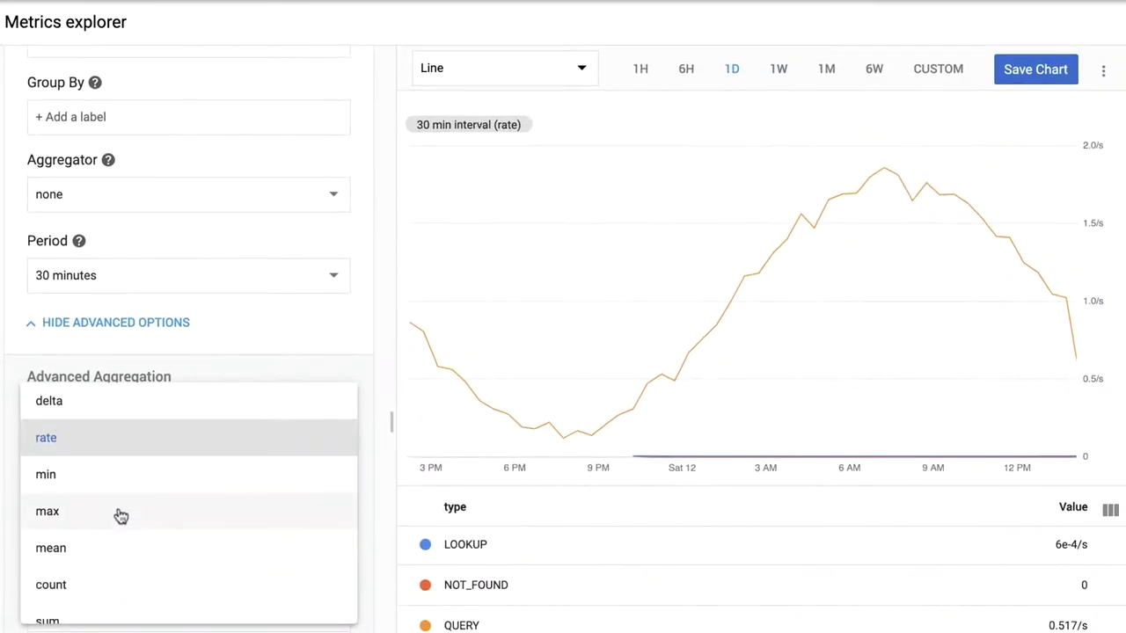
{"action": "left_click", "coordinate": [121, 515]}
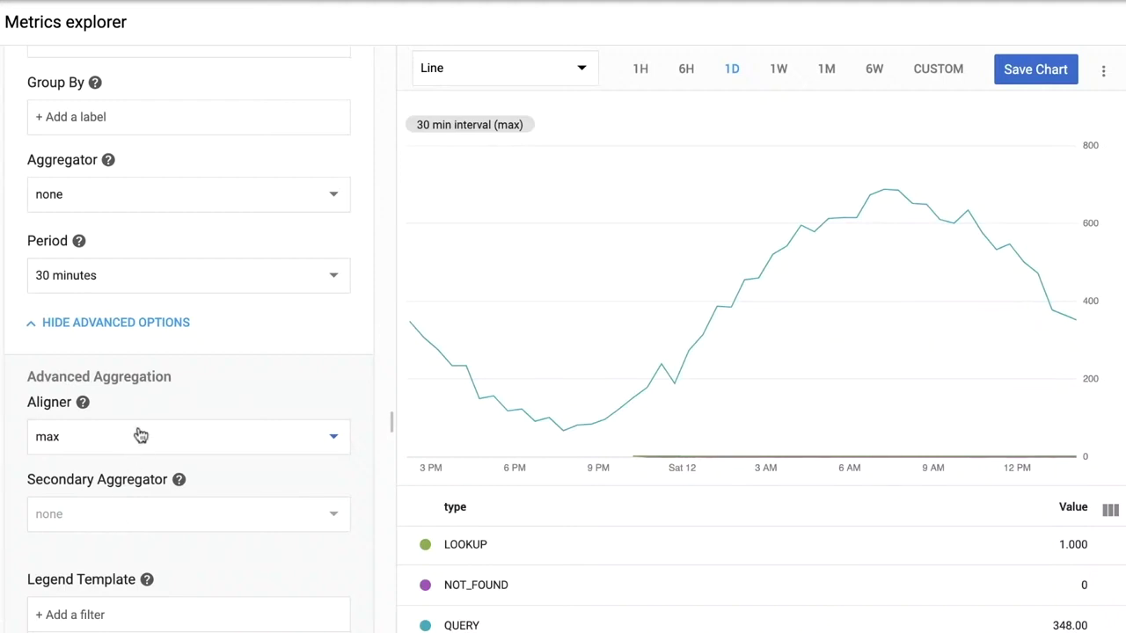
{"action": "left_click", "coordinate": [141, 435]}
{"action": "left_click", "coordinate": [126, 526]}
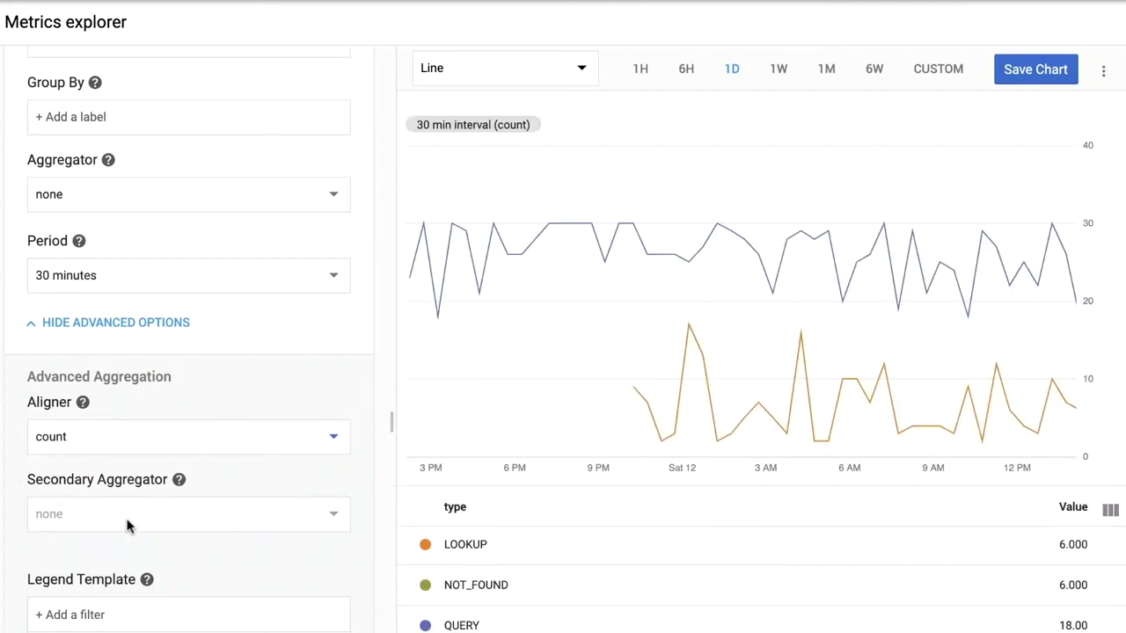
{"action": "left_click", "coordinate": [149, 433]}
{"action": "left_click", "coordinate": [138, 474]}
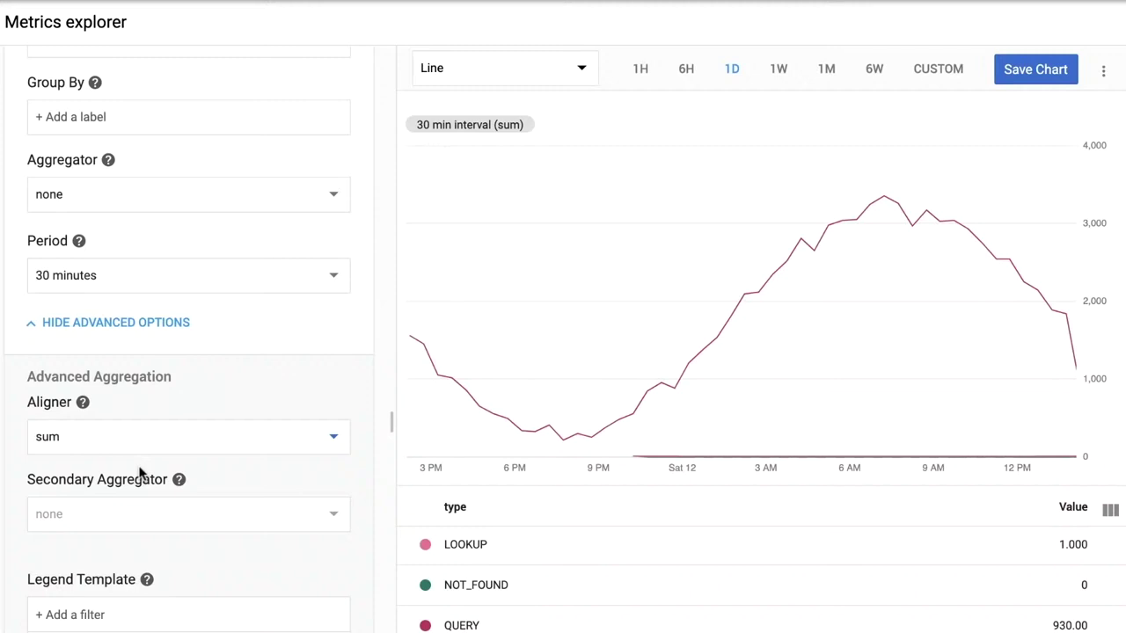
Step: In a second Metrics explorer page, chart the Cloud Function Executions metric with a 30-minute period
{"action": "mouse_move", "coordinate": [686, 269]}
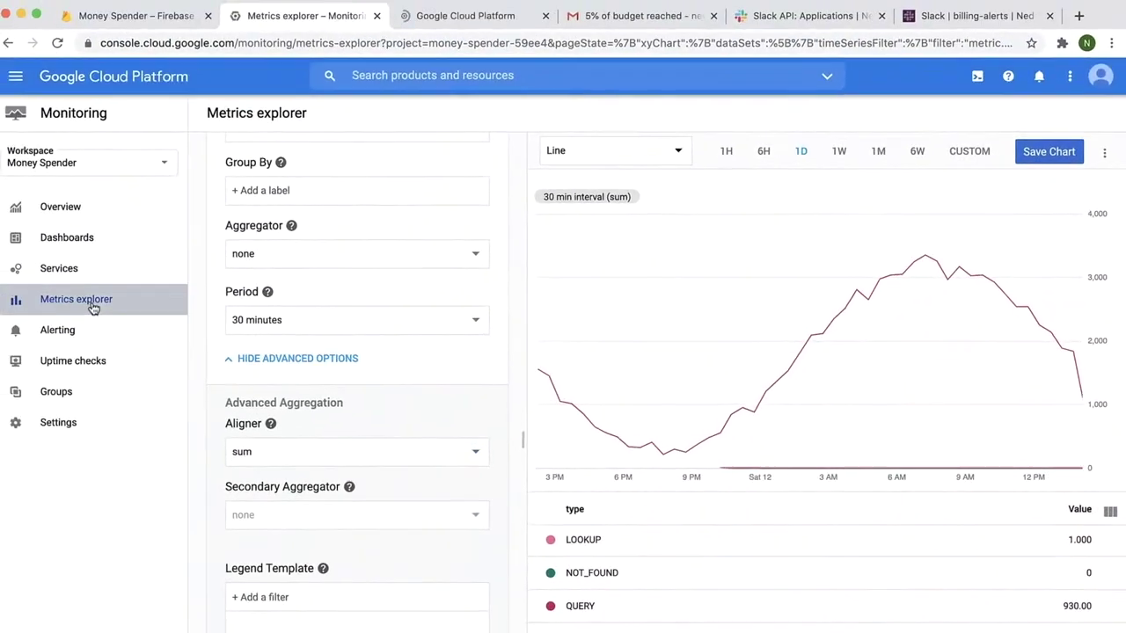
{"action": "left_click", "coordinate": [457, 21]}
{"action": "type", "text": "function"}
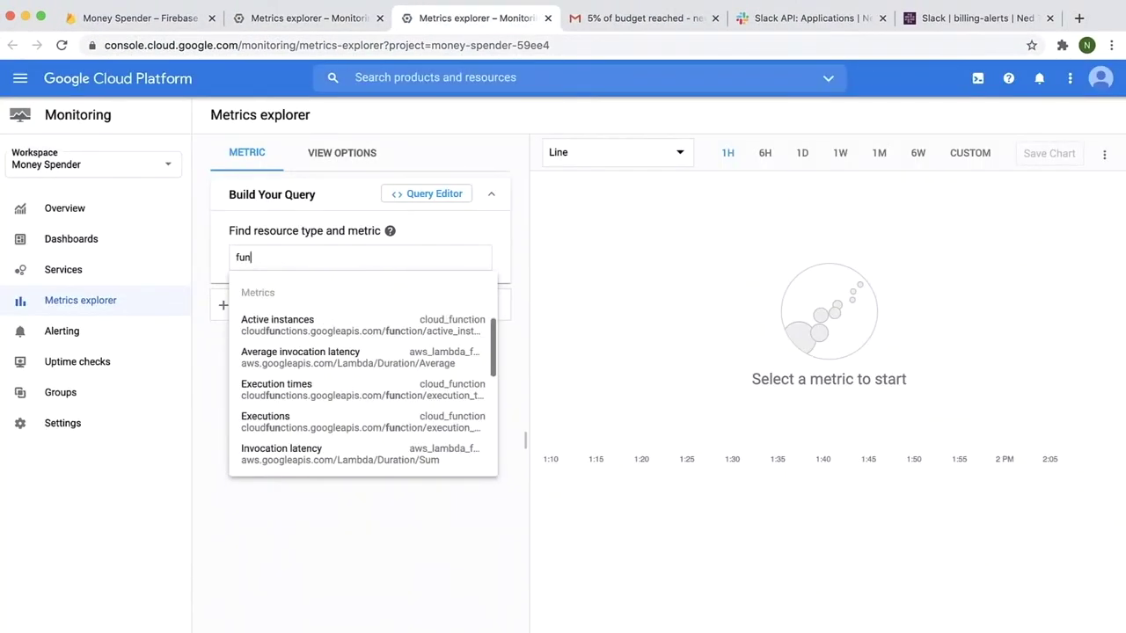
{"action": "left_click", "coordinate": [289, 424]}
{"action": "left_click", "coordinate": [294, 538]}
{"action": "left_click", "coordinate": [260, 632]}
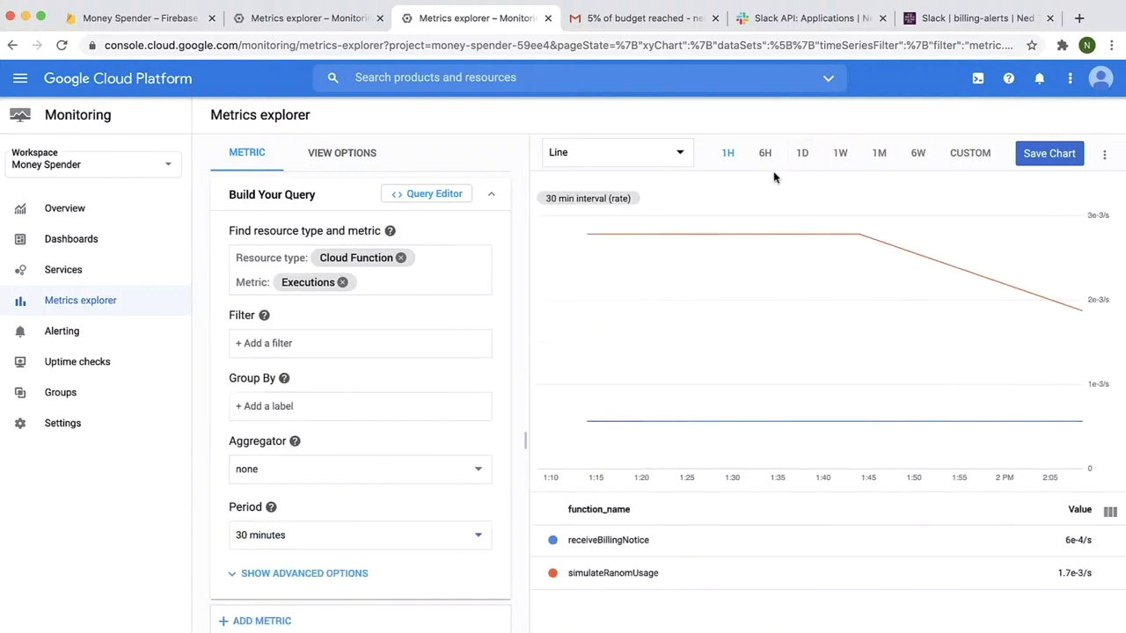
Step: Set the Executions chart to a one-day range and its aligner to sum
{"action": "left_click", "coordinate": [801, 153]}
{"action": "left_click", "coordinate": [304, 572]}
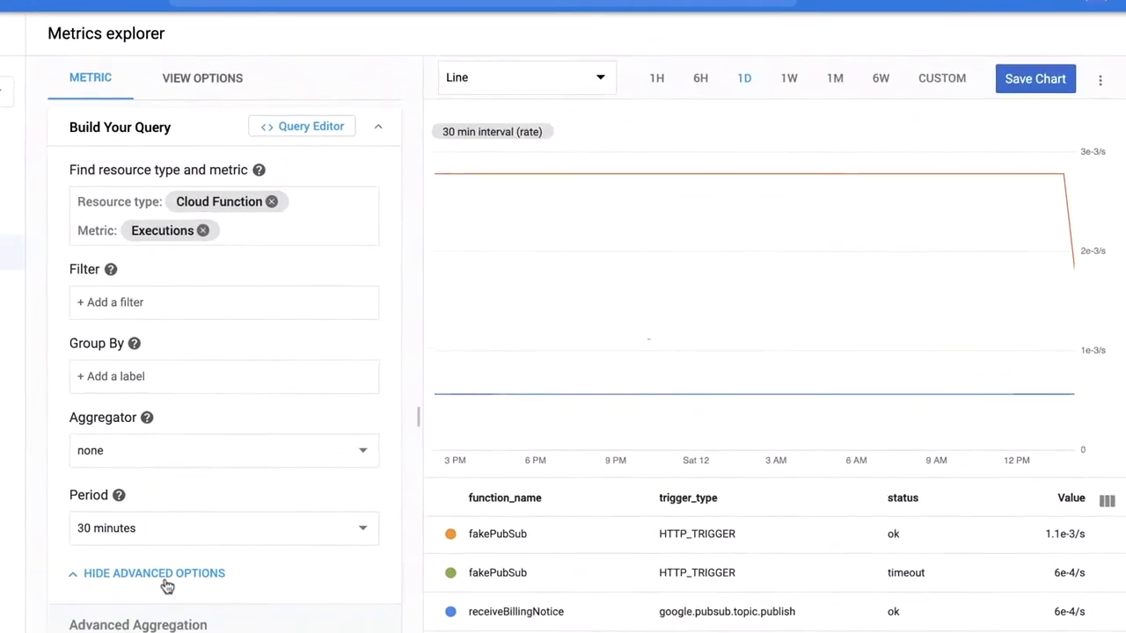
{"action": "scroll", "coordinate": [299, 527], "scroll_direction": "down", "scroll_amount": 2}
{"action": "left_click", "coordinate": [317, 619]}
{"action": "left_click", "coordinate": [150, 629]}
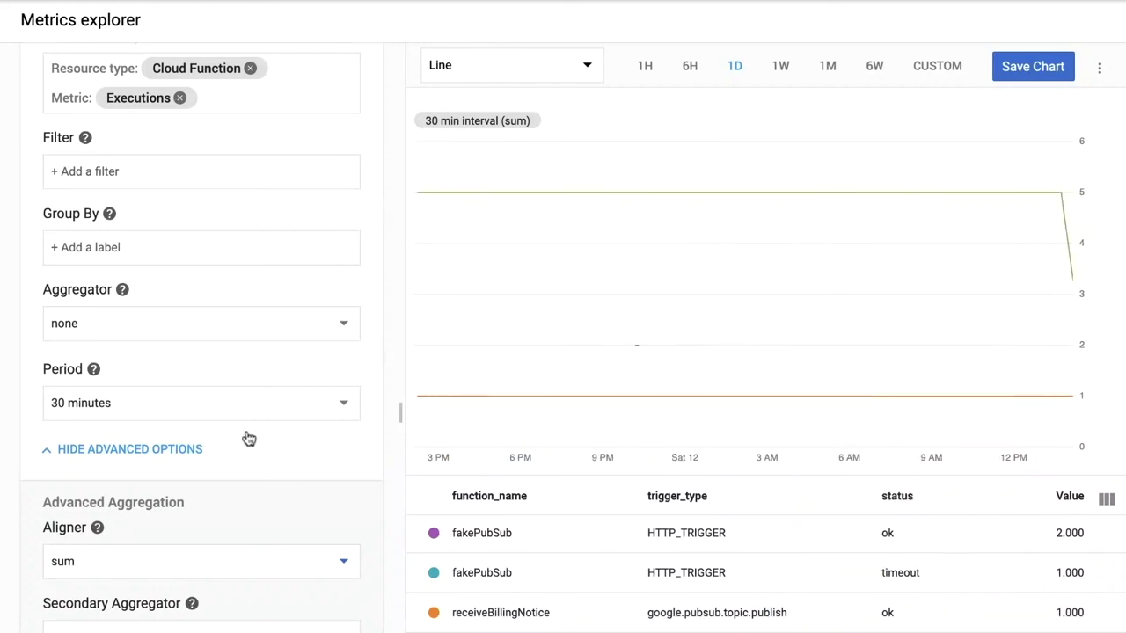
Step: Try the sum and max aggregators on the Executions chart, and set the aggregator to mean
{"action": "left_click", "coordinate": [214, 323]}
{"action": "left_click", "coordinate": [162, 472]}
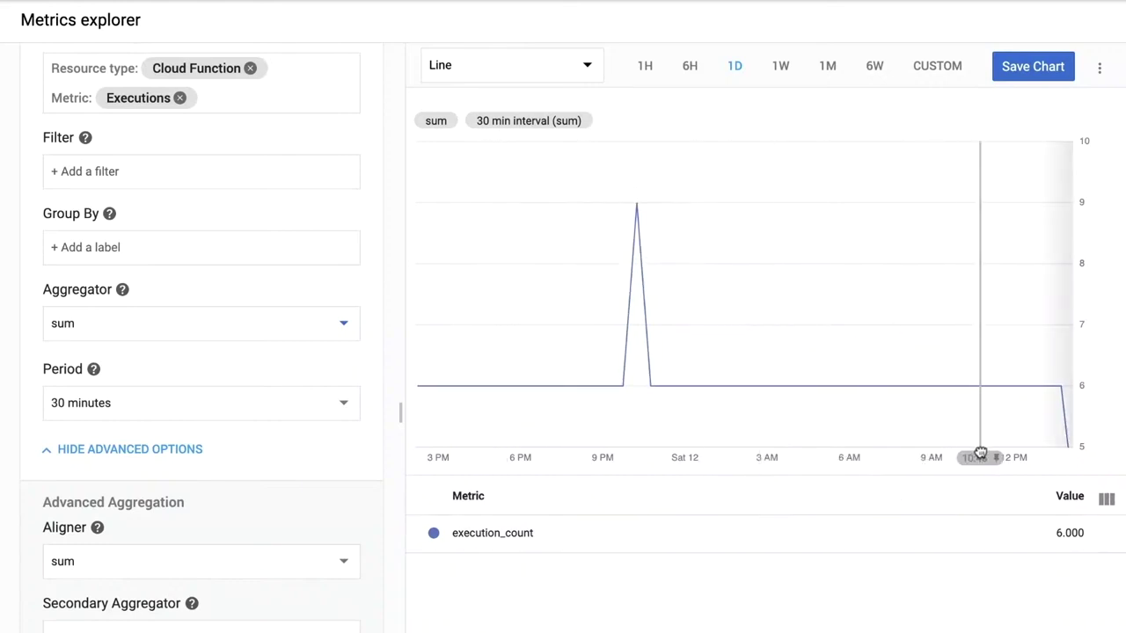
{"action": "left_click", "coordinate": [206, 336]}
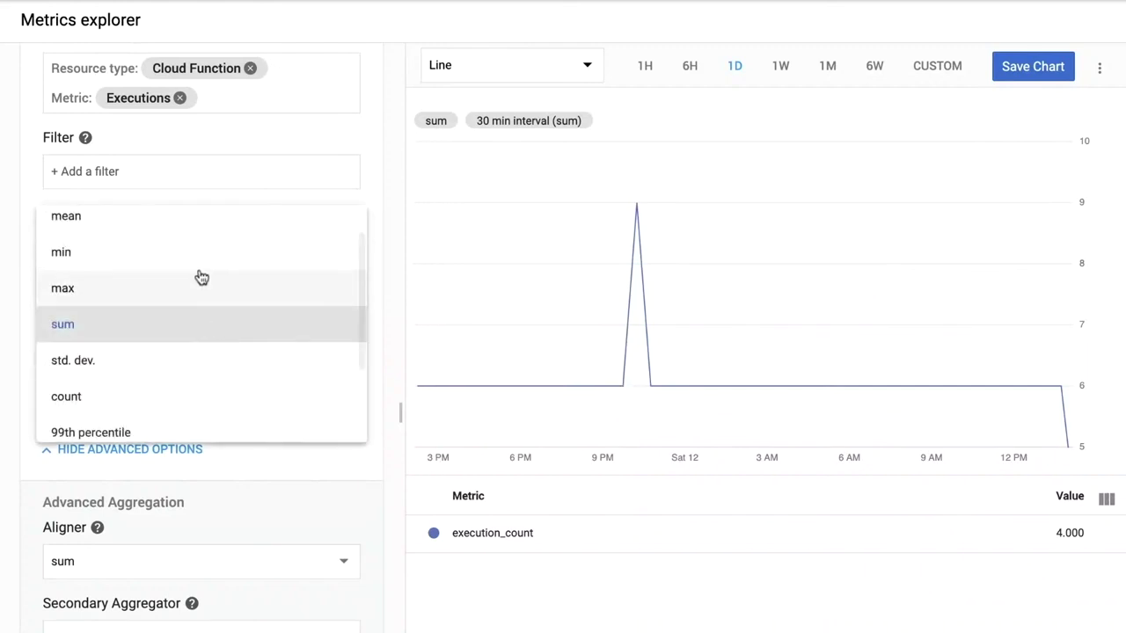
{"action": "left_click", "coordinate": [196, 292]}
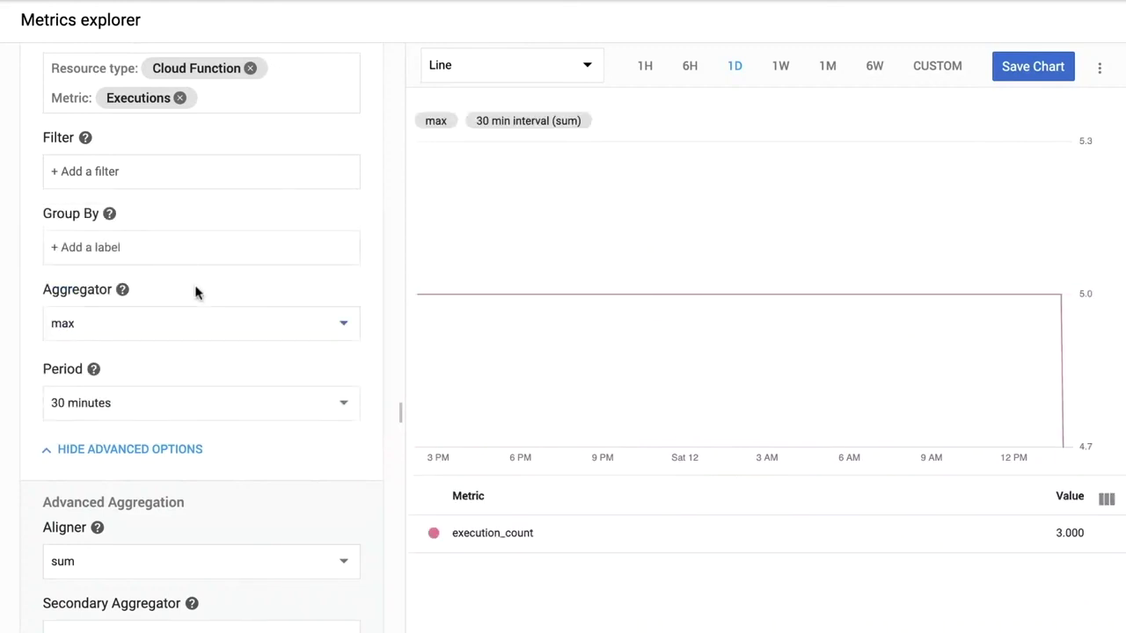
{"action": "left_click", "coordinate": [191, 327]}
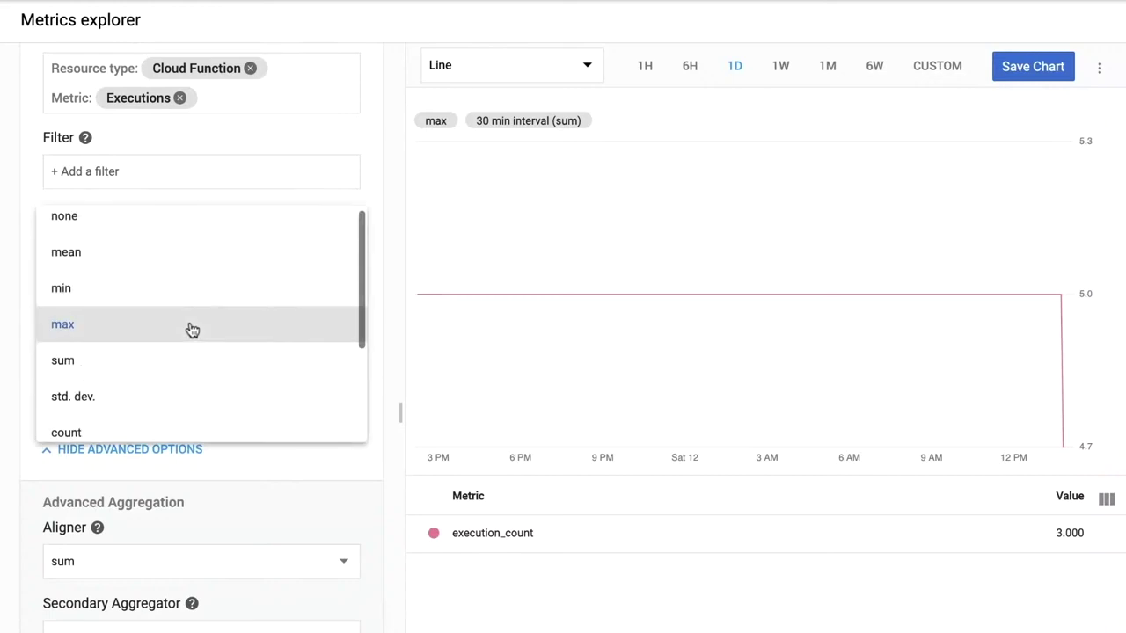
{"action": "left_click", "coordinate": [177, 252]}
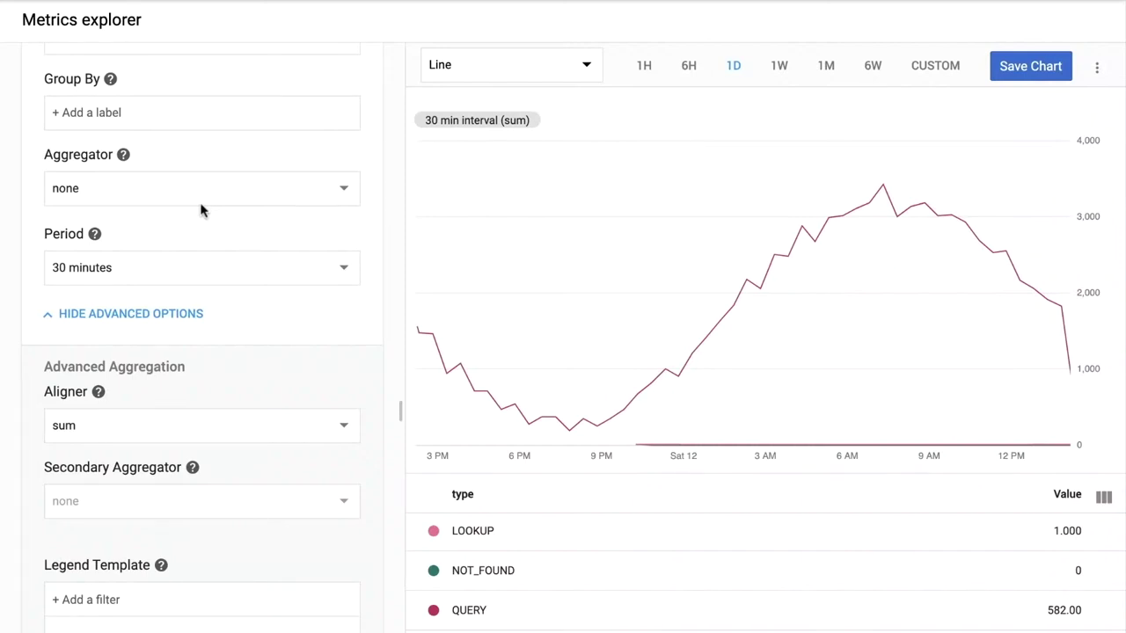
Step: Set the Firestore Document Reads chart's aggregator to sum
{"action": "left_click", "coordinate": [202, 198]}
{"action": "left_click", "coordinate": [168, 332]}
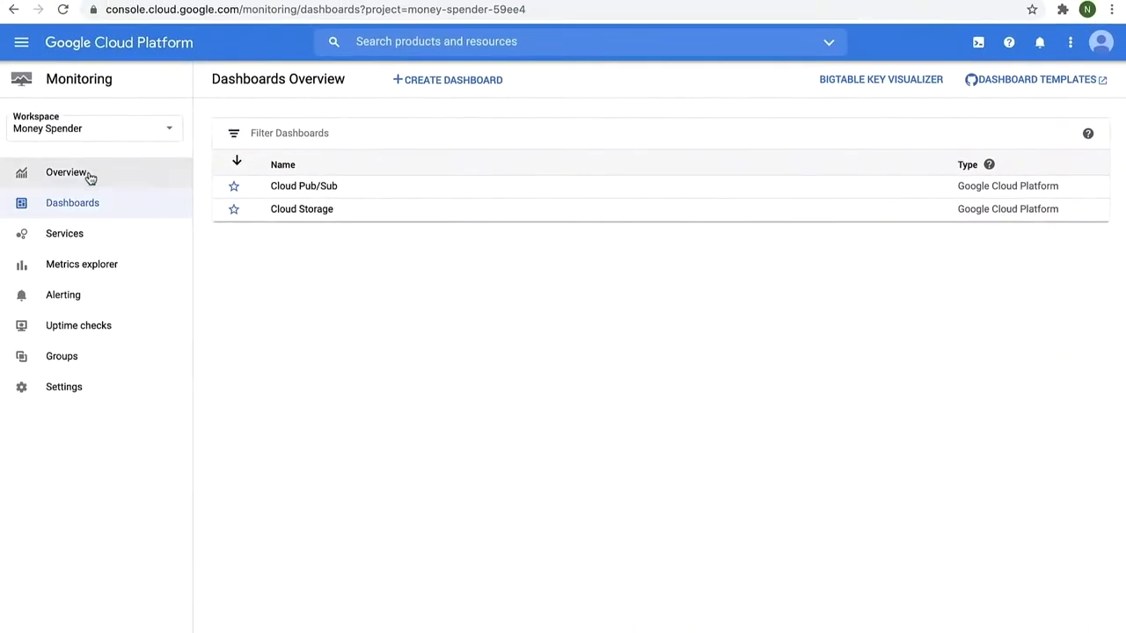
Step: Create a new monitoring dashboard named Usage Dashboard
{"action": "left_click", "coordinate": [433, 80]}
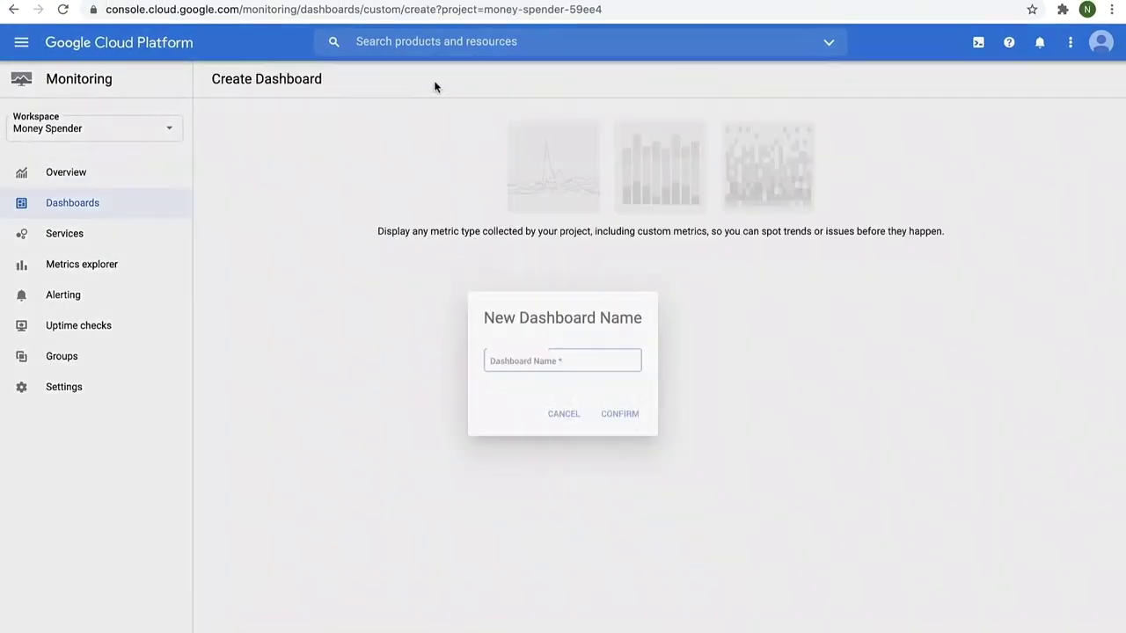
{"action": "type", "text": "Usage Dashboard"}
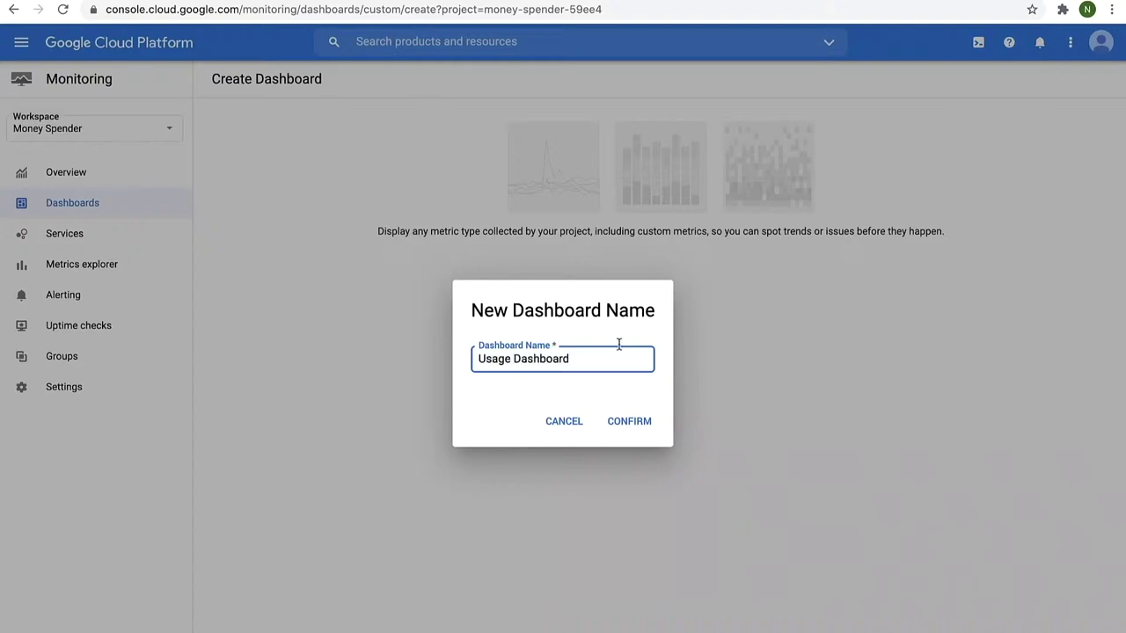
{"action": "left_click", "coordinate": [629, 422]}
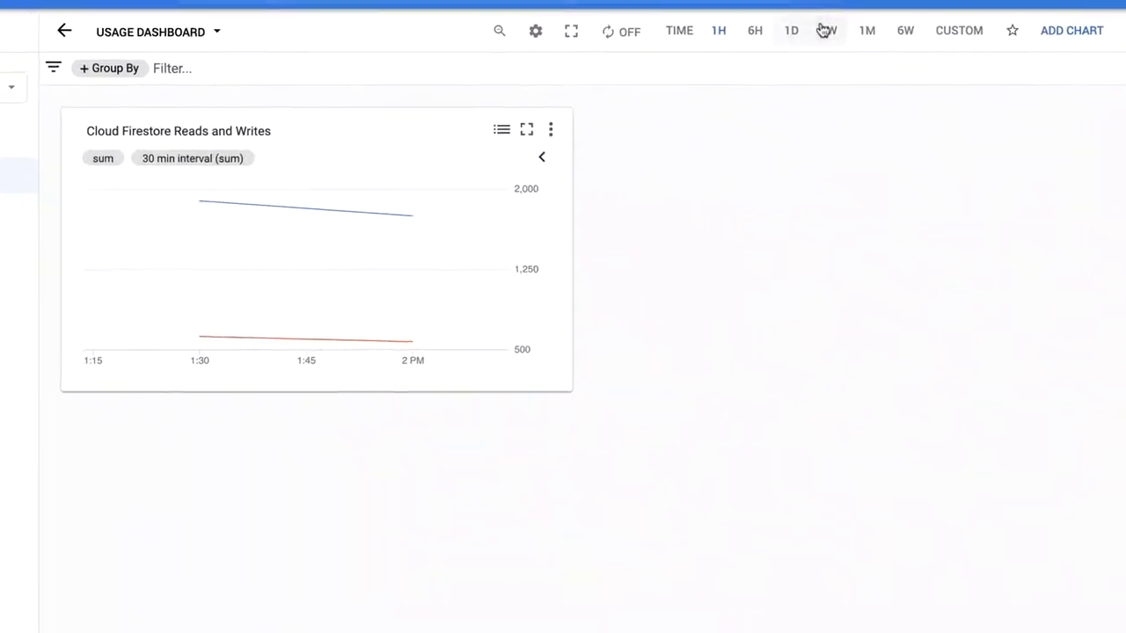
Step: Set the dashboard to a one-day range, and title the execution times chart "Function Execution Times"
{"action": "left_click", "coordinate": [791, 31]}
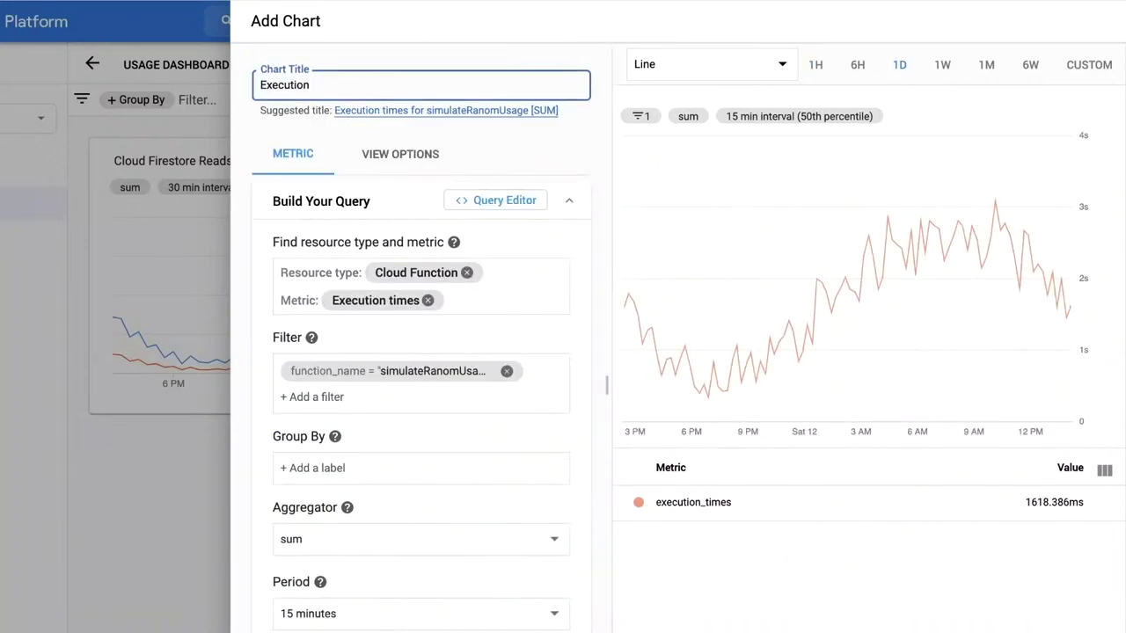
{"action": "type", "text": "Execution Times"}
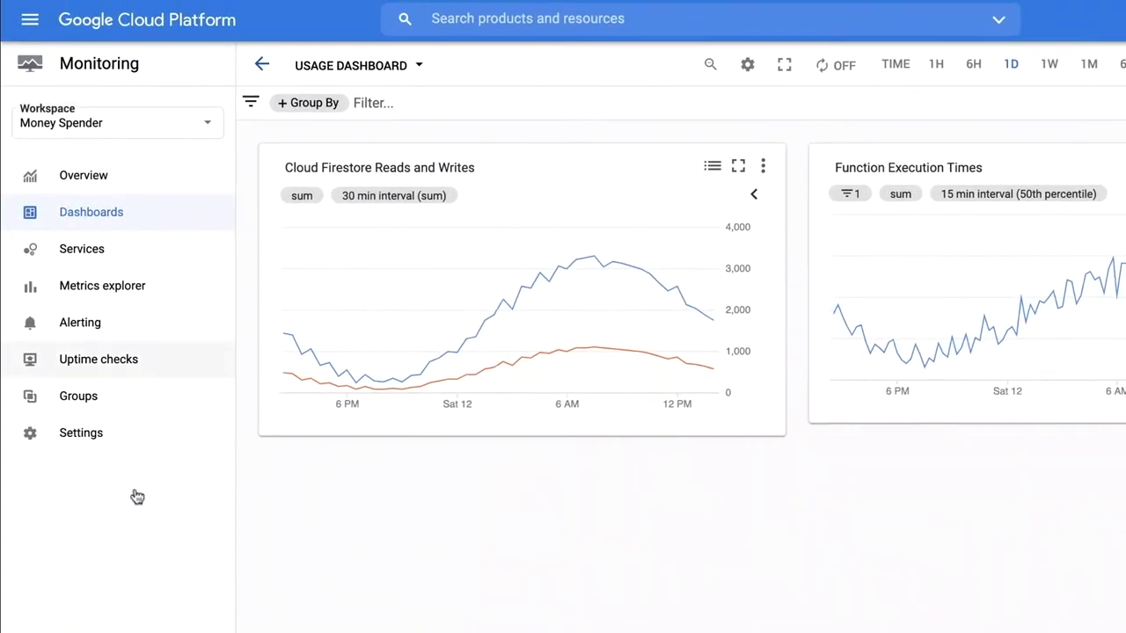
Step: Start a new alerting policy with a condition on the Firestore Document Reads metric, using a 30-minute period
{"action": "left_click", "coordinate": [91, 327]}
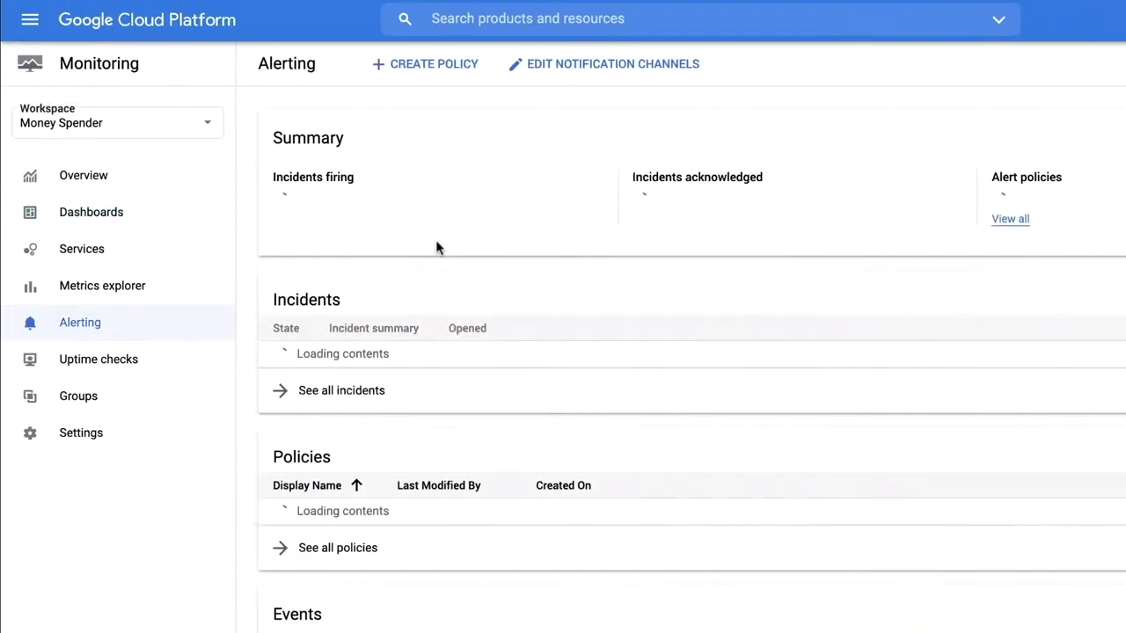
{"action": "left_click", "coordinate": [472, 67]}
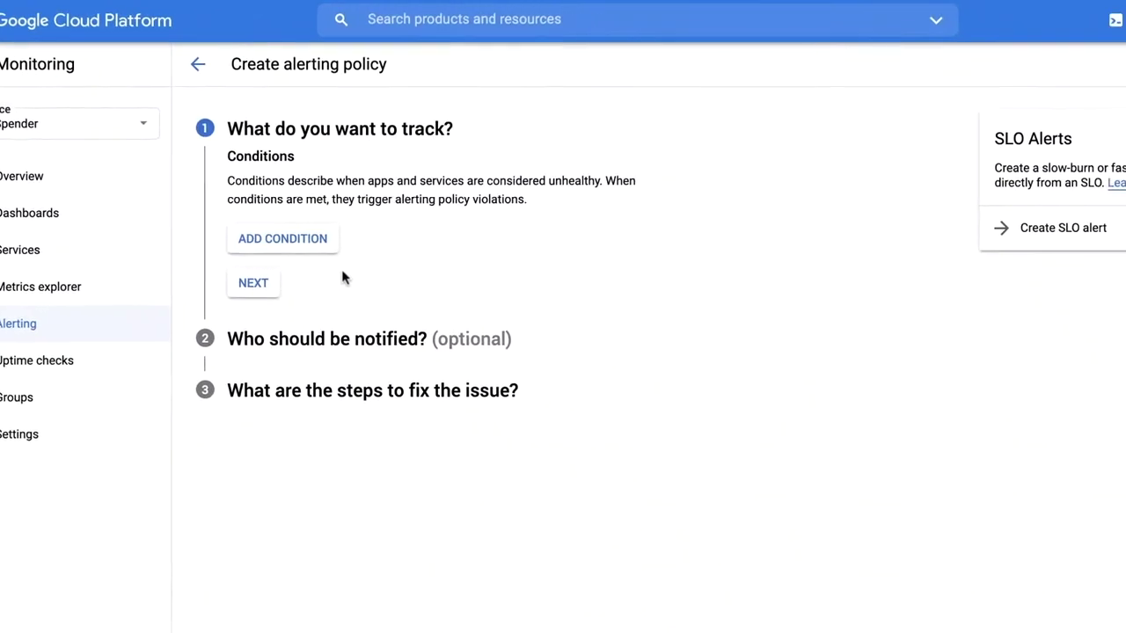
{"action": "left_click", "coordinate": [347, 243]}
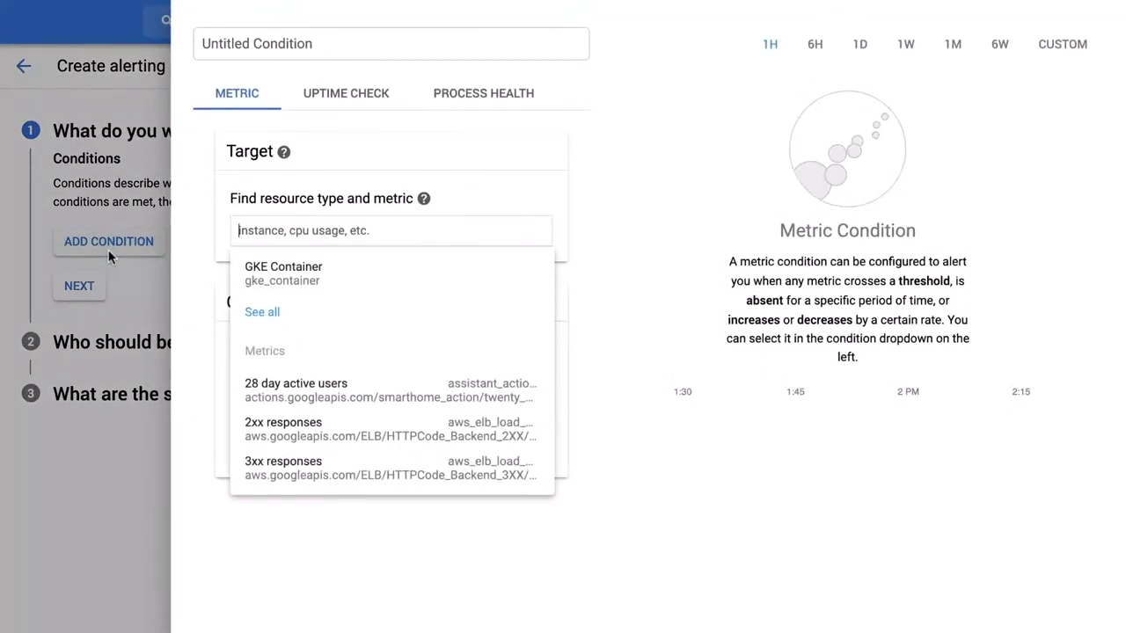
{"action": "type", "text": "firestore"}
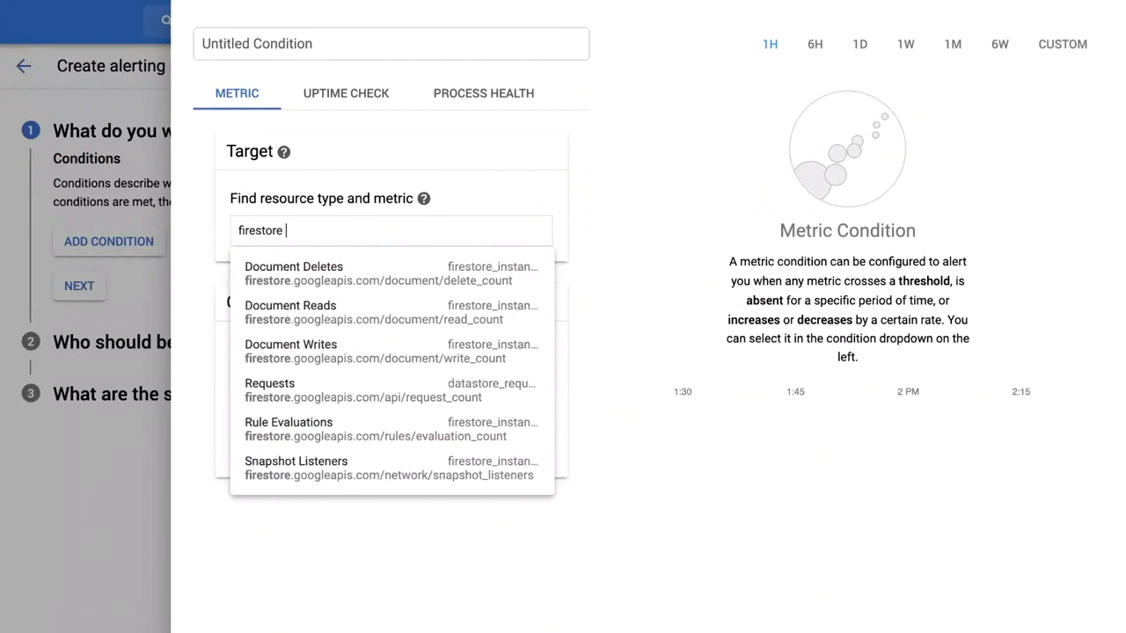
{"action": "left_click", "coordinate": [352, 311]}
{"action": "mouse_move", "coordinate": [309, 452]}
{"action": "left_click", "coordinate": [314, 567]}
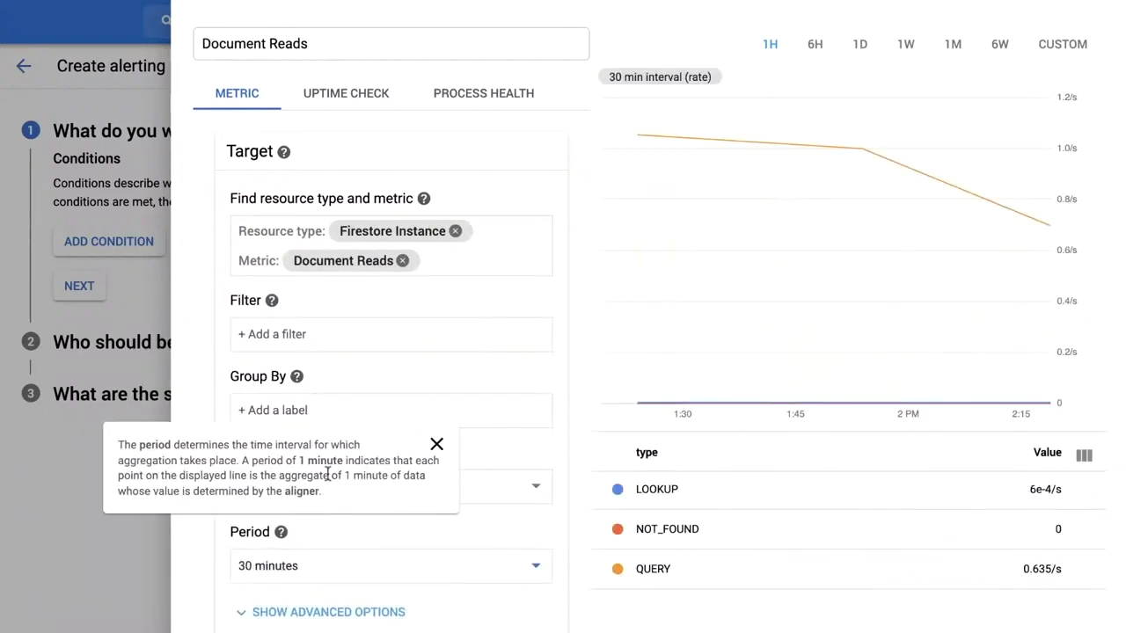
Step: Set the condition's aggregator and aligner to sum, and preview its chart over one day
{"action": "left_click", "coordinate": [395, 485]}
{"action": "left_click", "coordinate": [396, 628]}
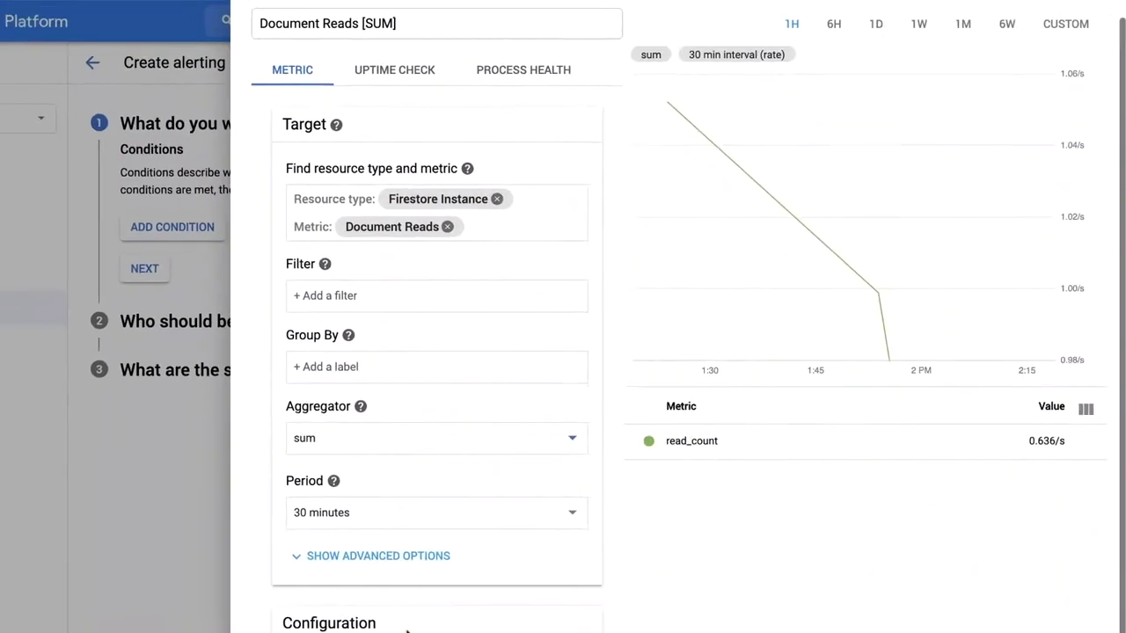
{"action": "left_click", "coordinate": [327, 611]}
{"action": "left_click", "coordinate": [314, 632]}
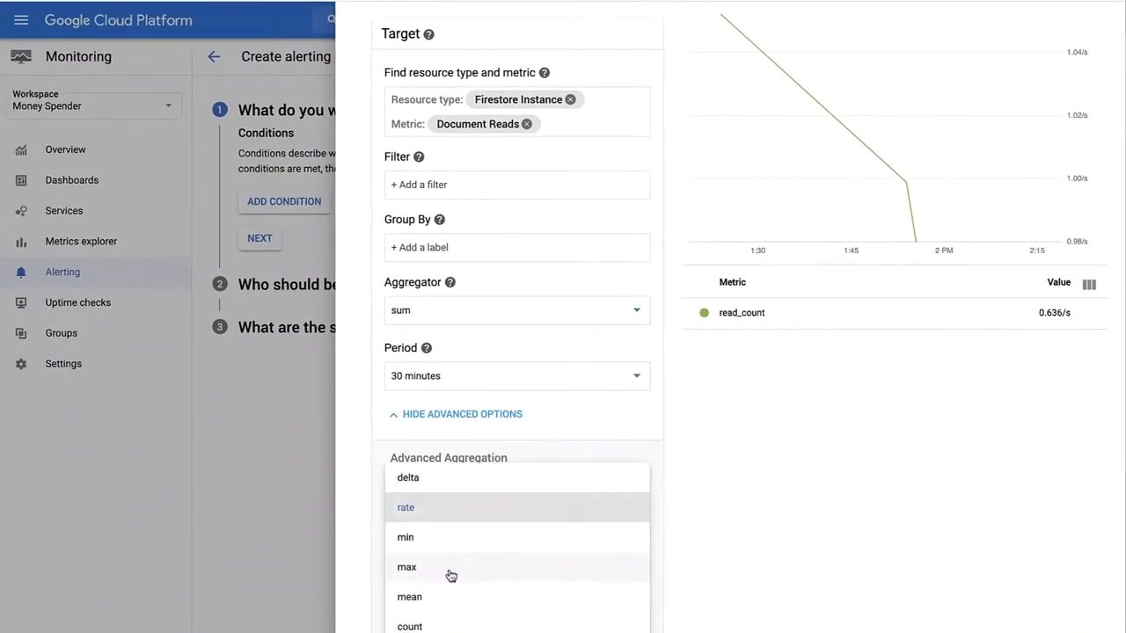
{"action": "left_click", "coordinate": [427, 620]}
{"action": "scroll", "coordinate": [748, 264], "scroll_direction": "up", "scroll_amount": 1}
{"action": "left_click", "coordinate": [906, 40]}
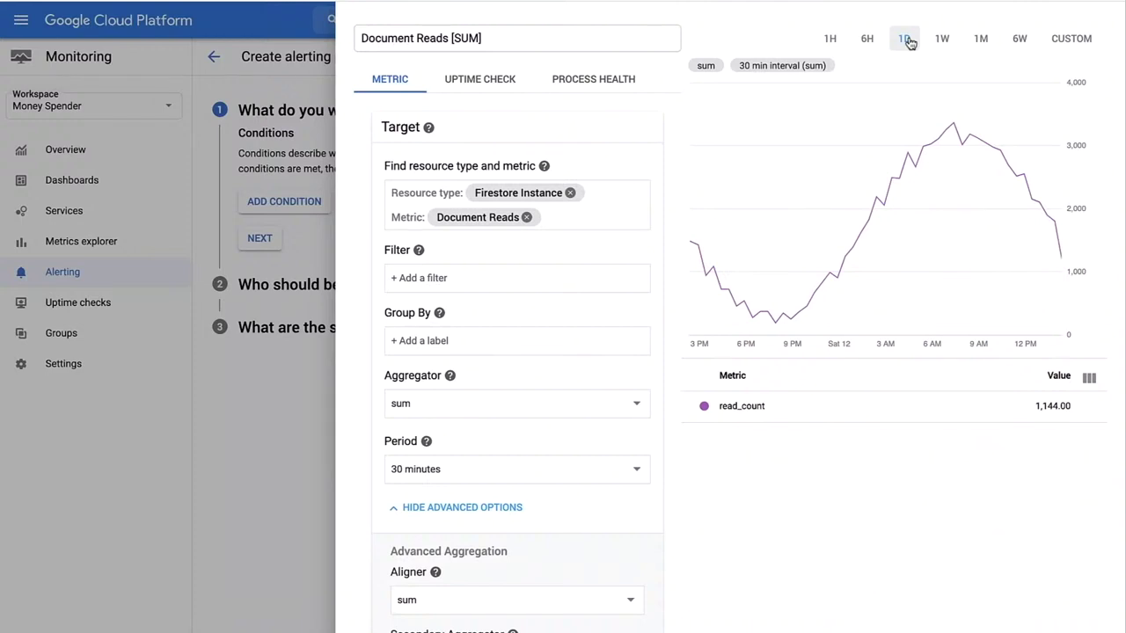
Step: Configure the condition to trigger when Document Reads is above a threshold of 10000 for 3 hours
{"action": "scroll", "coordinate": [563, 382], "scroll_direction": "down", "scroll_amount": 5}
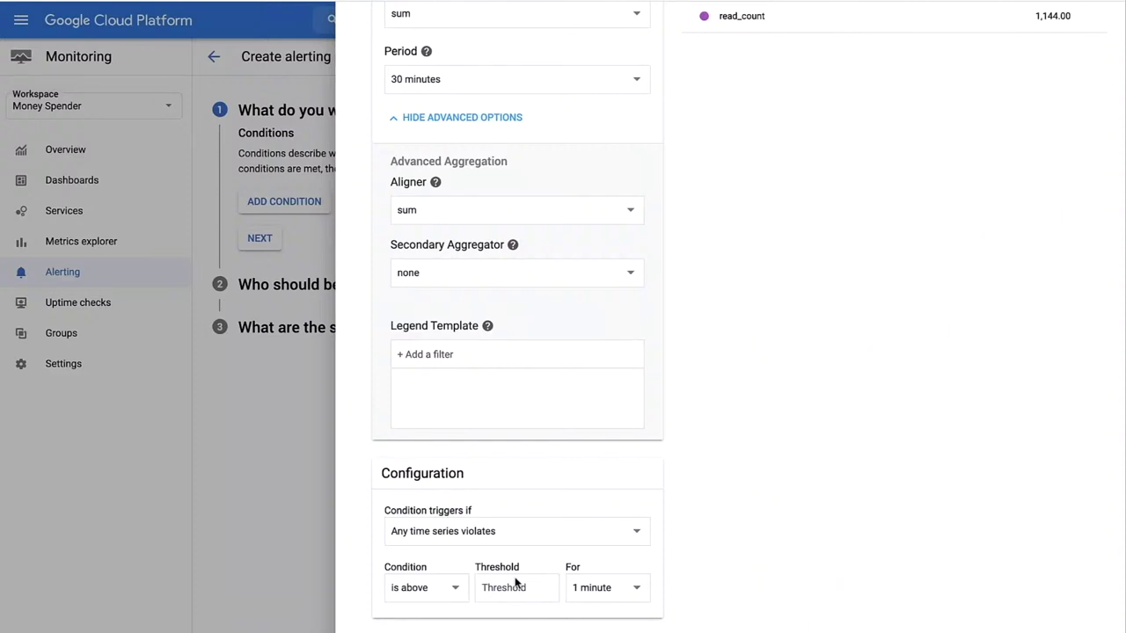
{"action": "type", "text": "10000"}
{"action": "left_click", "coordinate": [583, 593]}
{"action": "left_click", "coordinate": [594, 592]}
{"action": "left_click", "coordinate": [594, 592]}
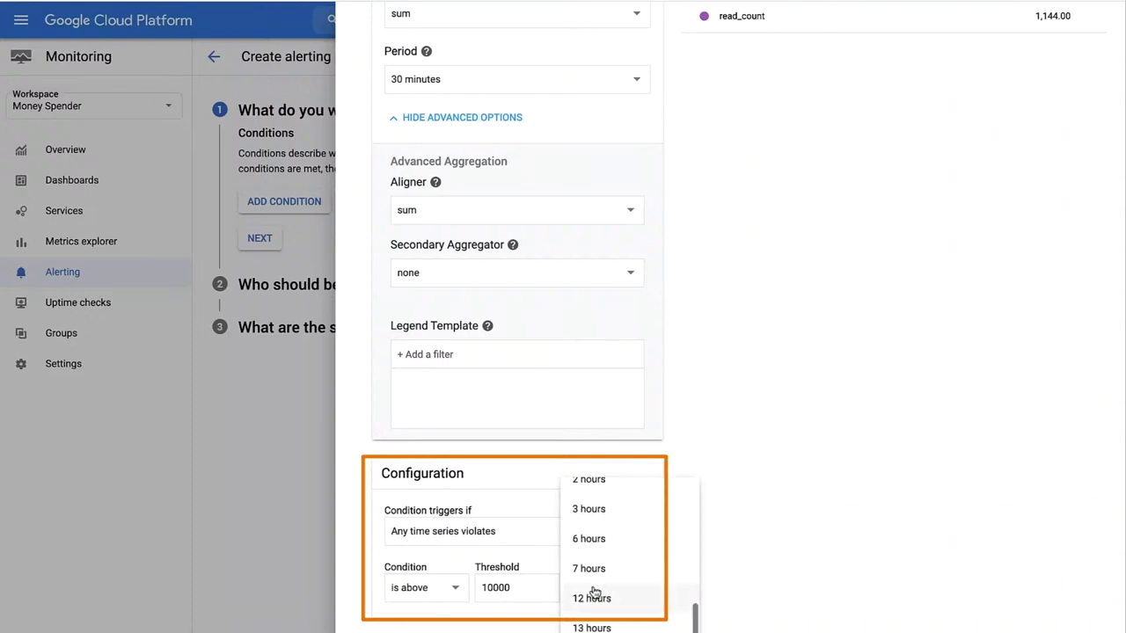
{"action": "scroll", "coordinate": [594, 592], "scroll_direction": "up", "scroll_amount": 2}
{"action": "left_click", "coordinate": [594, 592]}
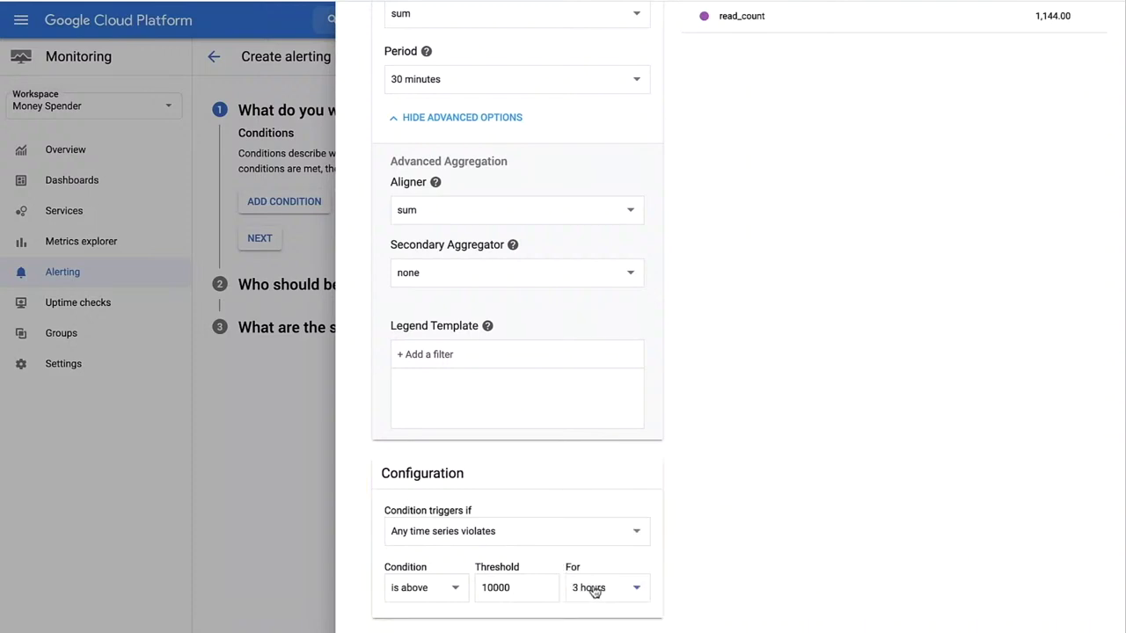
{"action": "scroll", "coordinate": [887, 416], "scroll_direction": "up", "scroll_amount": 5}
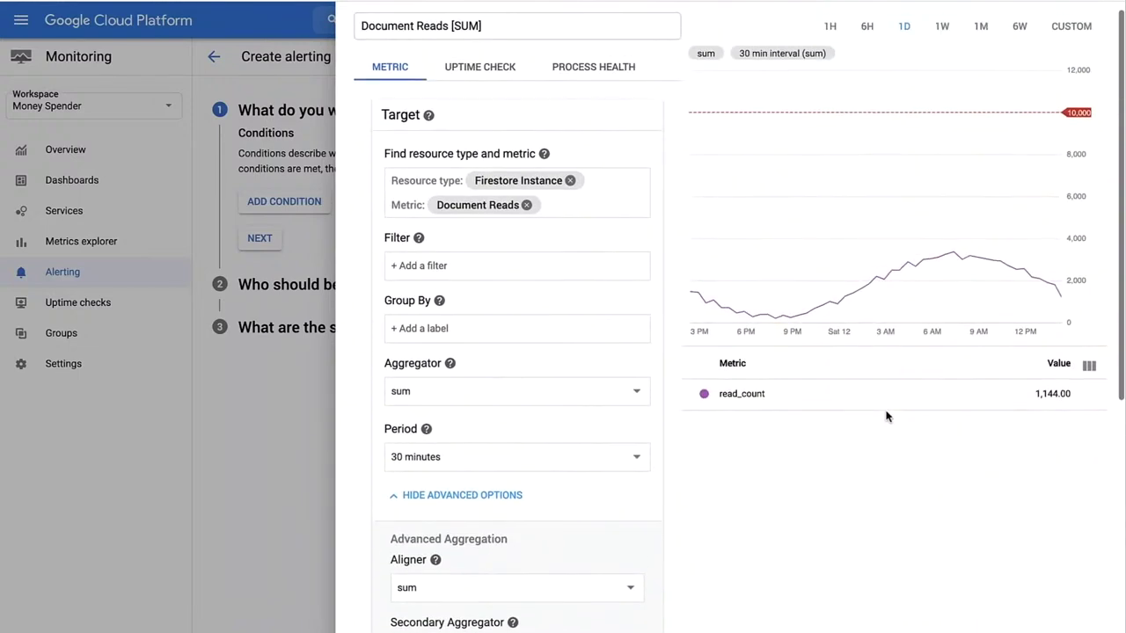
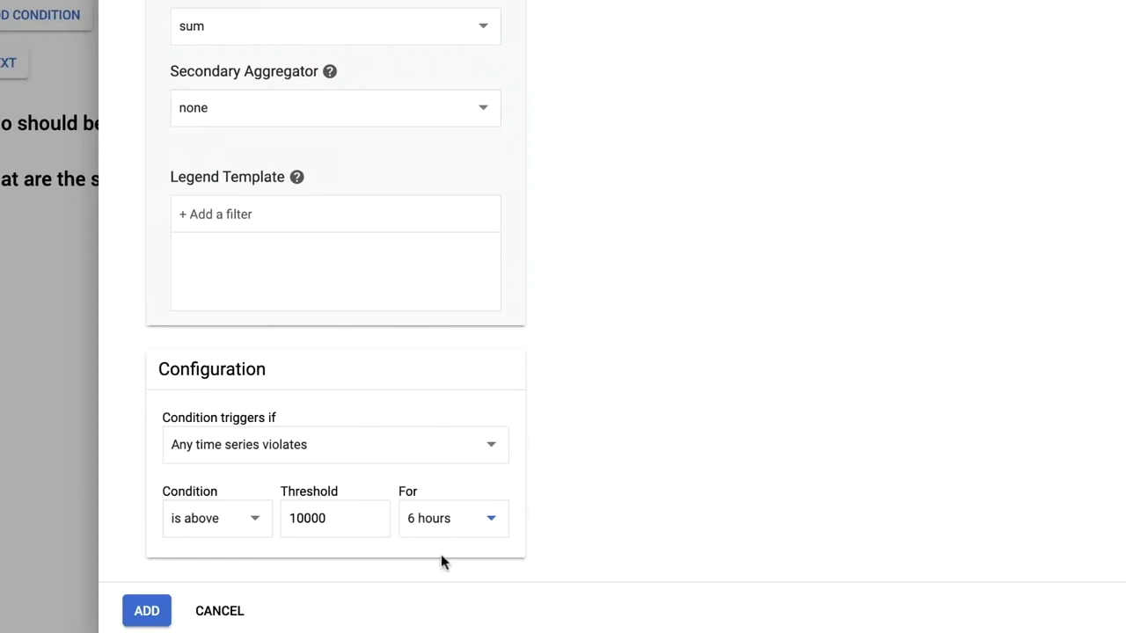
Step: Add the Document Reads condition to the policy, and rename it "Long-term heavy reads"
{"action": "scroll", "coordinate": [611, 317], "scroll_direction": "up", "scroll_amount": 6}
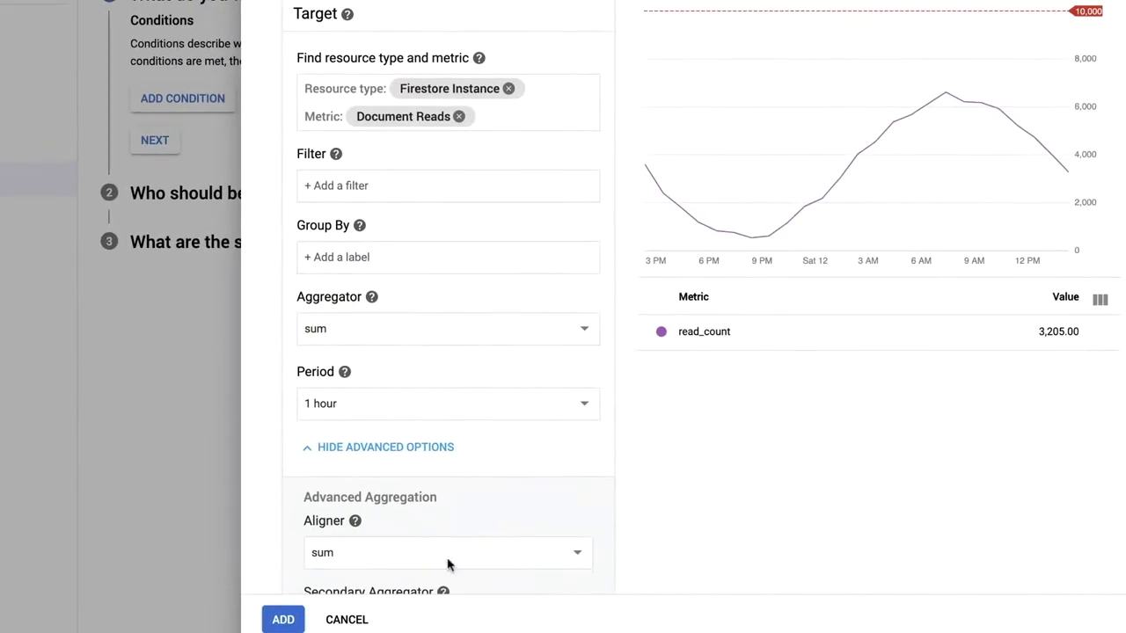
{"action": "left_click", "coordinate": [282, 620]}
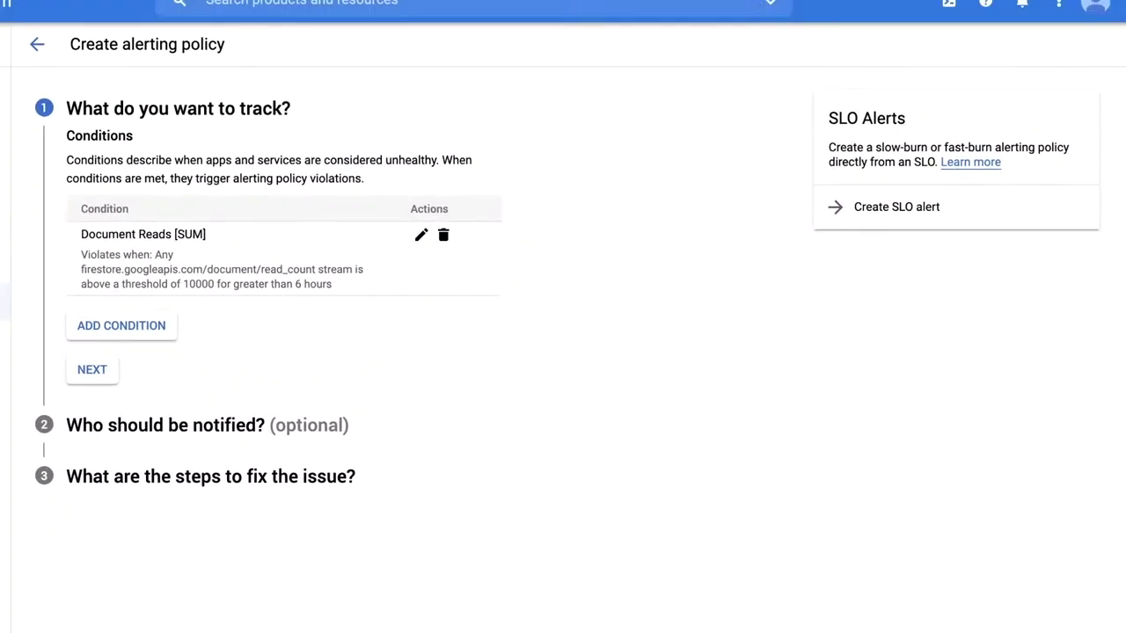
{"action": "left_click", "coordinate": [414, 254]}
{"action": "scroll", "coordinate": [377, 489], "scroll_direction": "up", "scroll_amount": 2}
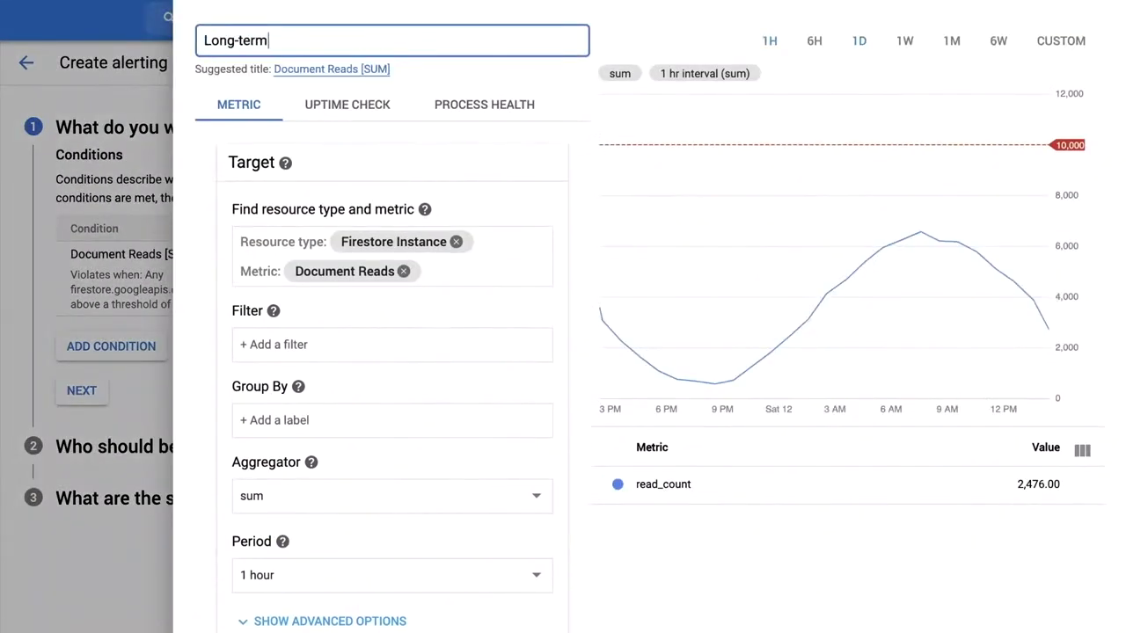
{"action": "type", "text": "heavy reads"}
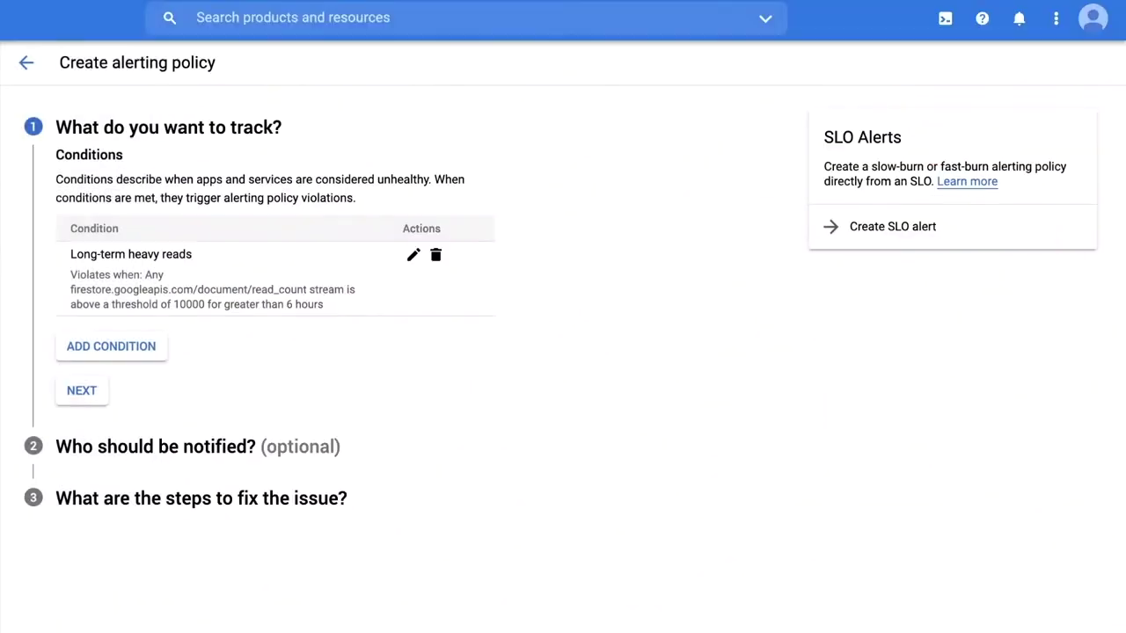
Step: Add a second condition on the Firestore Document Reads metric, with a one-day chart and a 5-minute period
{"action": "left_click", "coordinate": [109, 342]}
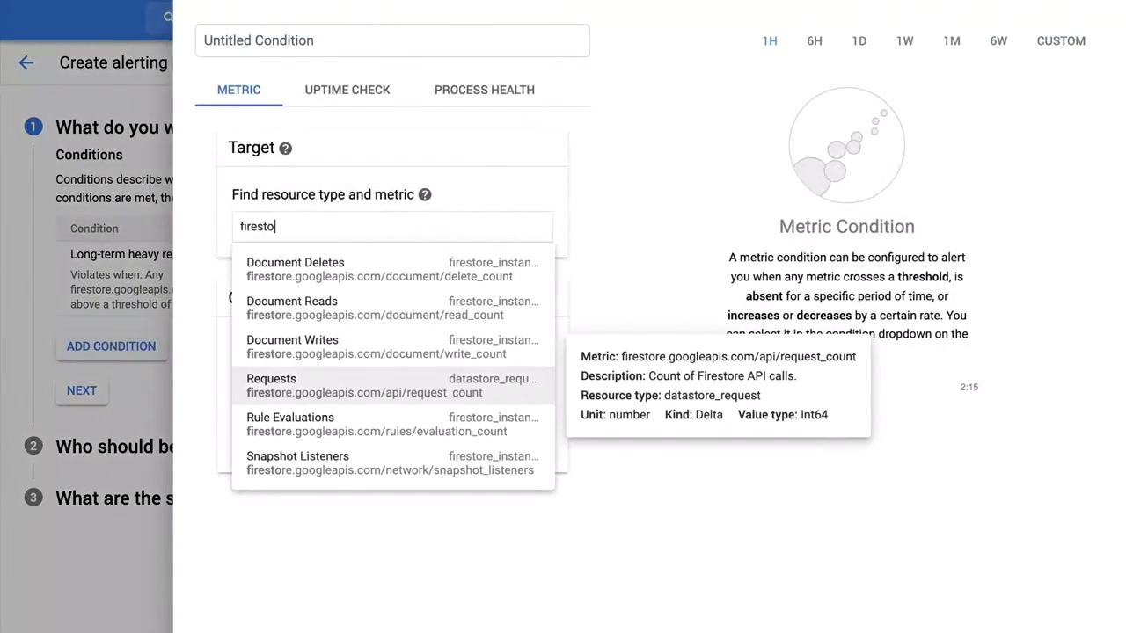
{"action": "left_click", "coordinate": [372, 311]}
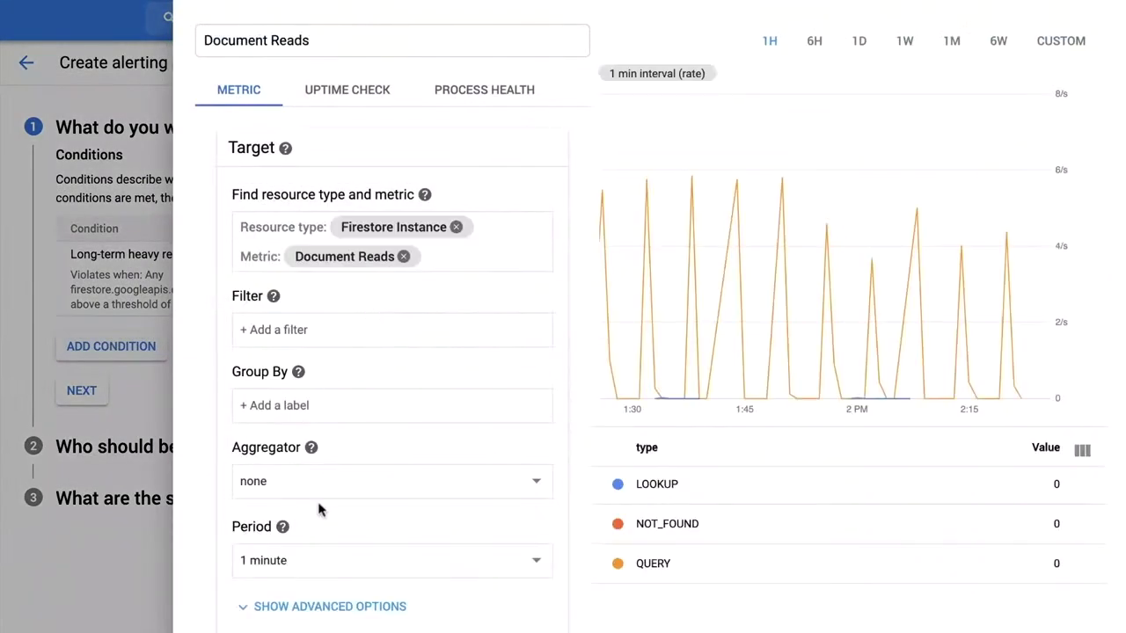
{"action": "left_click", "coordinate": [859, 41]}
{"action": "left_click", "coordinate": [324, 555]}
{"action": "left_click", "coordinate": [290, 628]}
{"action": "scroll", "coordinate": [378, 422], "scroll_direction": "down", "scroll_amount": 1}
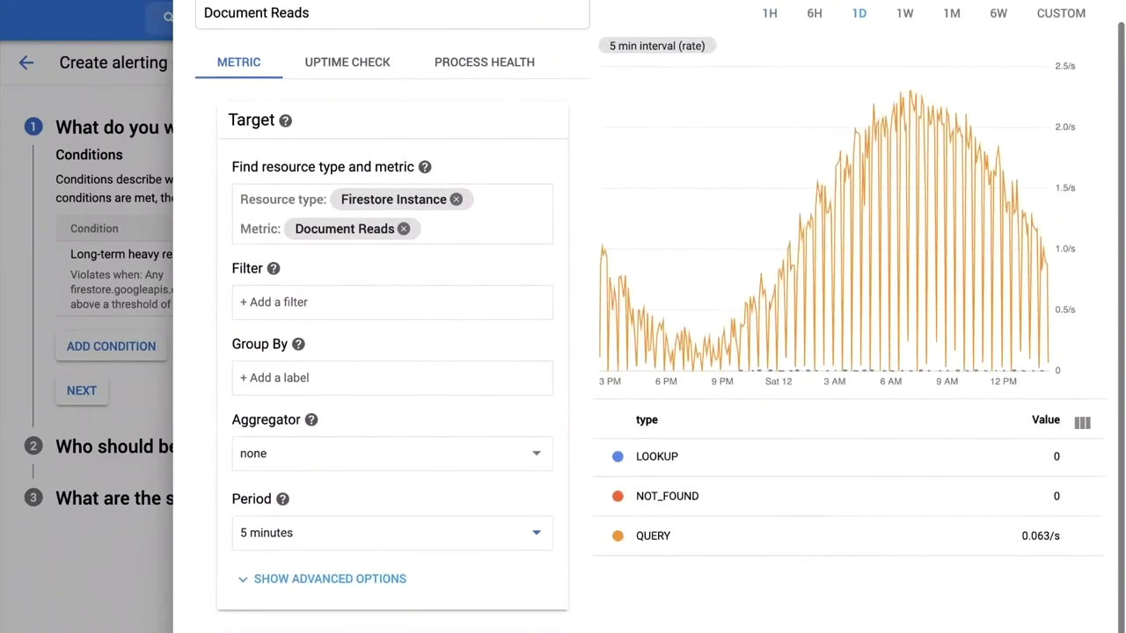
Step: Set both the aggregator and the advanced aligner of the new Document Reads condition to sum
{"action": "left_click", "coordinate": [378, 452]}
{"action": "left_click", "coordinate": [327, 588]}
{"action": "left_click", "coordinate": [329, 578]}
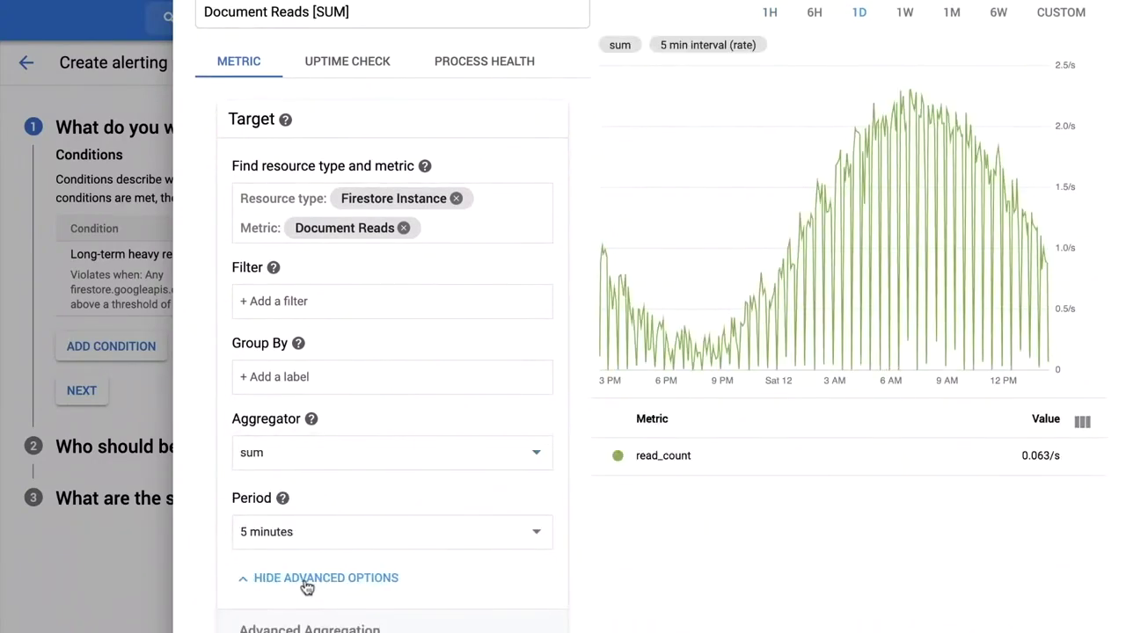
{"action": "scroll", "coordinate": [347, 366], "scroll_direction": "down", "scroll_amount": 3}
{"action": "left_click", "coordinate": [348, 391]}
{"action": "left_click", "coordinate": [307, 573]}
{"action": "scroll", "coordinate": [374, 525], "scroll_direction": "down", "scroll_amount": 1}
{"action": "scroll", "coordinate": [374, 525], "scroll_direction": "down", "scroll_amount": 2}
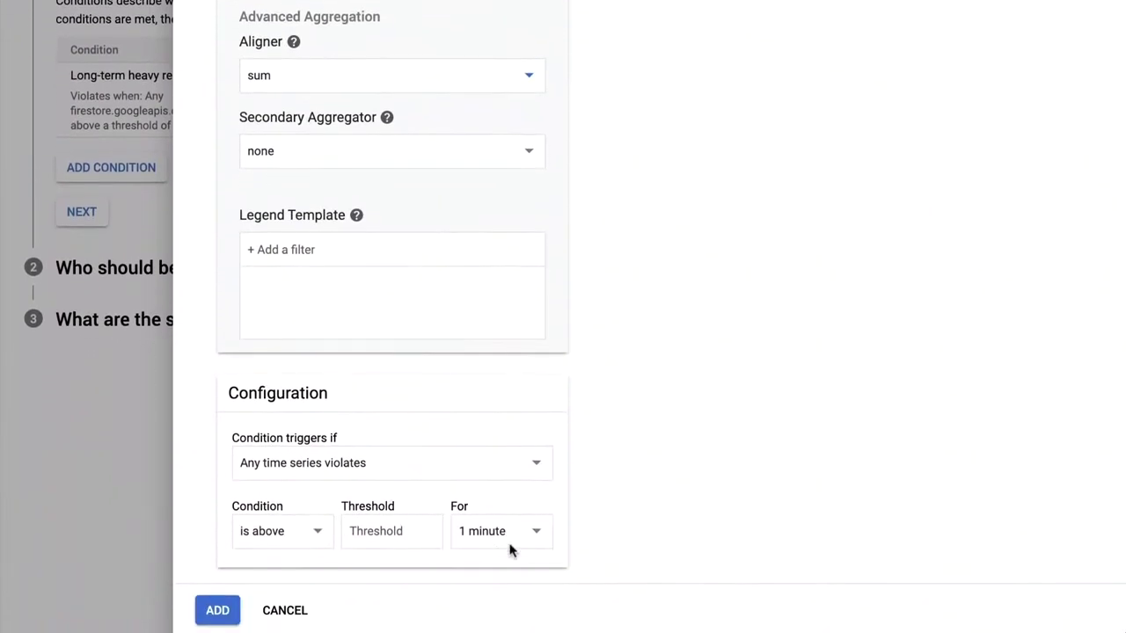
Step: Configure the condition to trigger when Document Reads is above a threshold of 8000 for 10 minutes, and check it against the chart
{"action": "left_click", "coordinate": [516, 537]}
{"action": "left_click", "coordinate": [511, 533]}
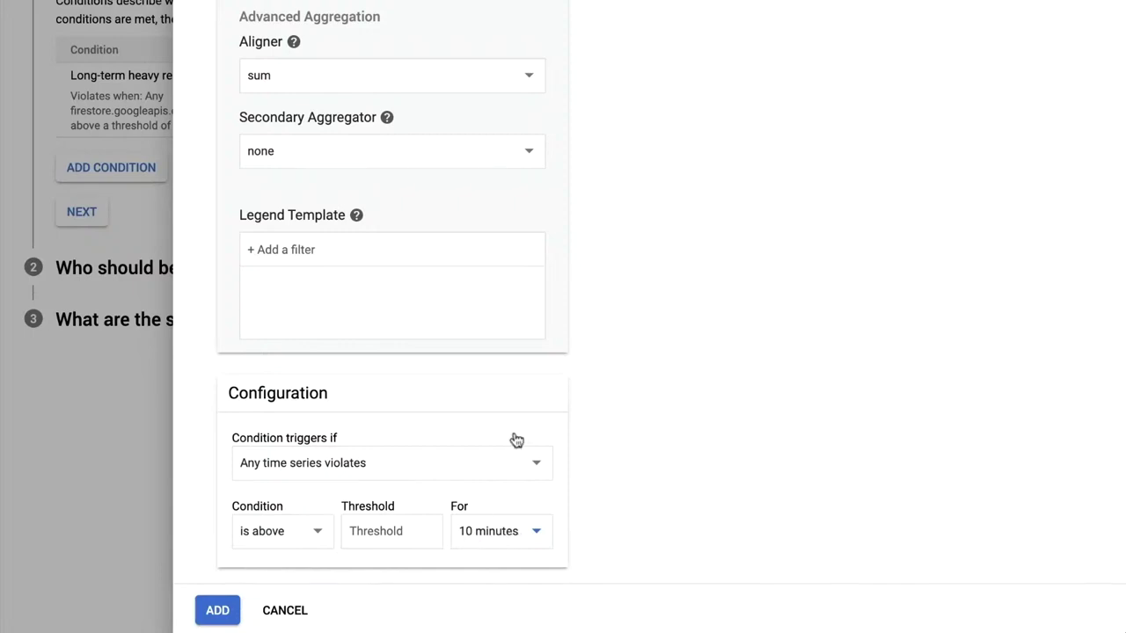
{"action": "left_click", "coordinate": [360, 523]}
{"action": "type", "text": "8000"}
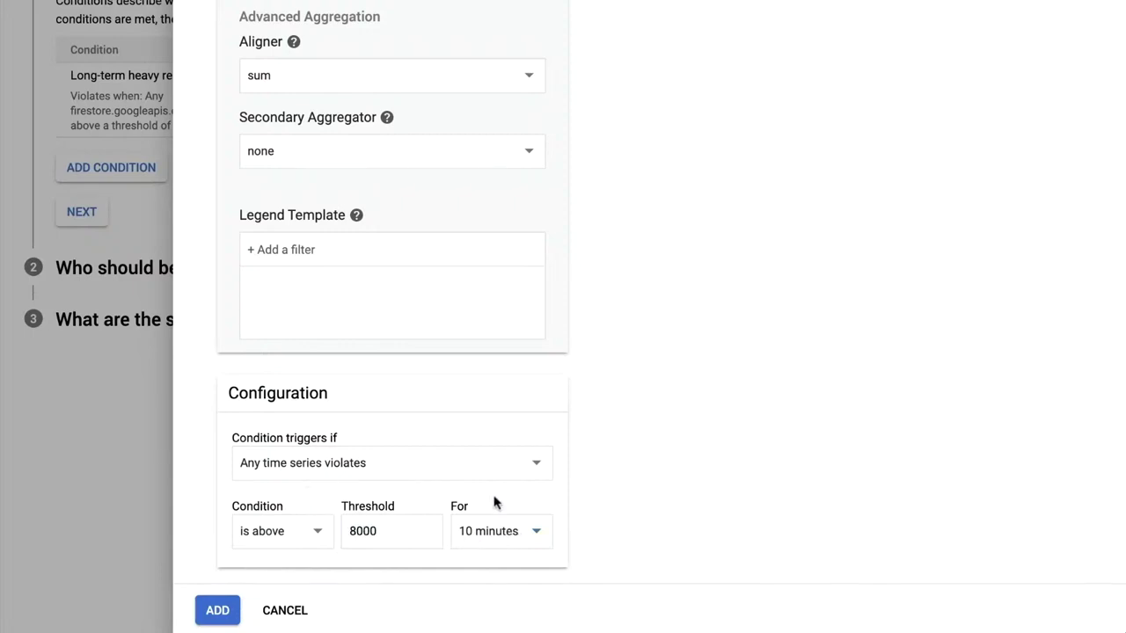
{"action": "scroll", "coordinate": [602, 457], "scroll_direction": "up", "scroll_amount": 4}
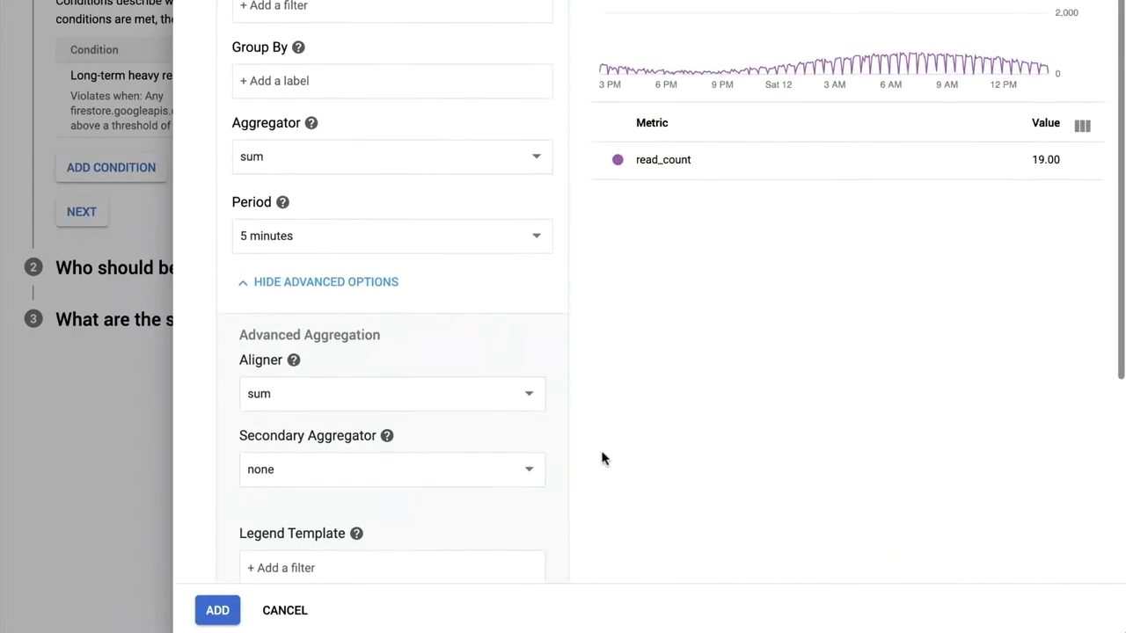
{"action": "scroll", "coordinate": [601, 457], "scroll_direction": "down", "scroll_amount": 4}
Step: Name the condition "Short term reads spike" and add it to the policy
{"action": "scroll", "coordinate": [576, 320], "scroll_direction": "up", "scroll_amount": 5}
{"action": "scroll", "coordinate": [576, 320], "scroll_direction": "up", "scroll_amount": 2}
{"action": "left_click", "coordinate": [365, 16]}
{"action": "type", "text": "Short term reads spi"}
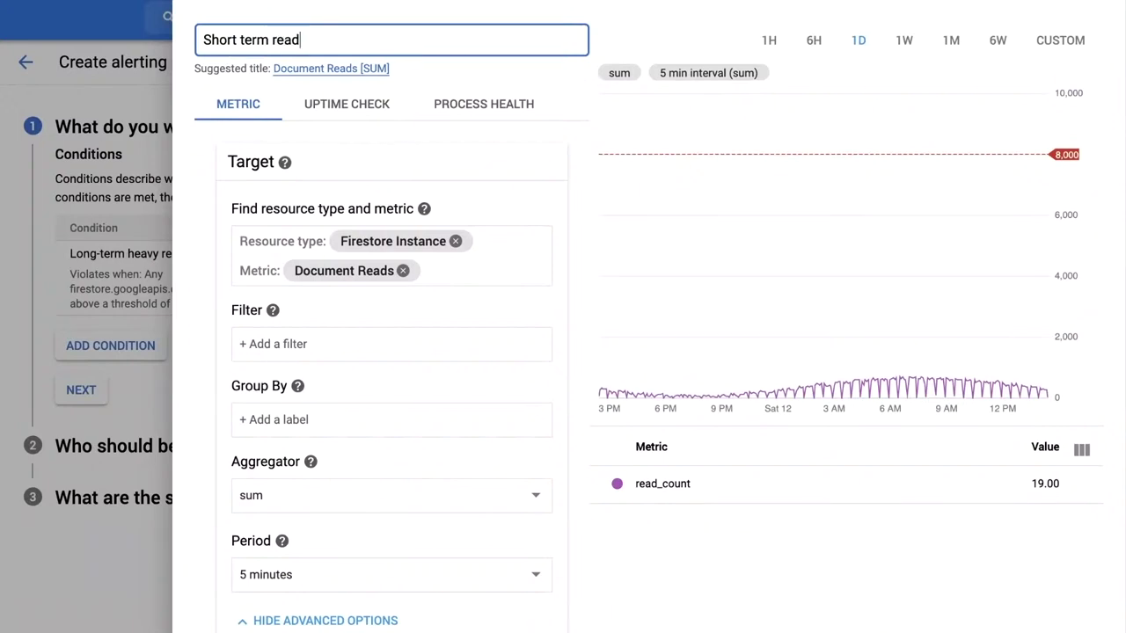
{"action": "type", "text": "ke"}
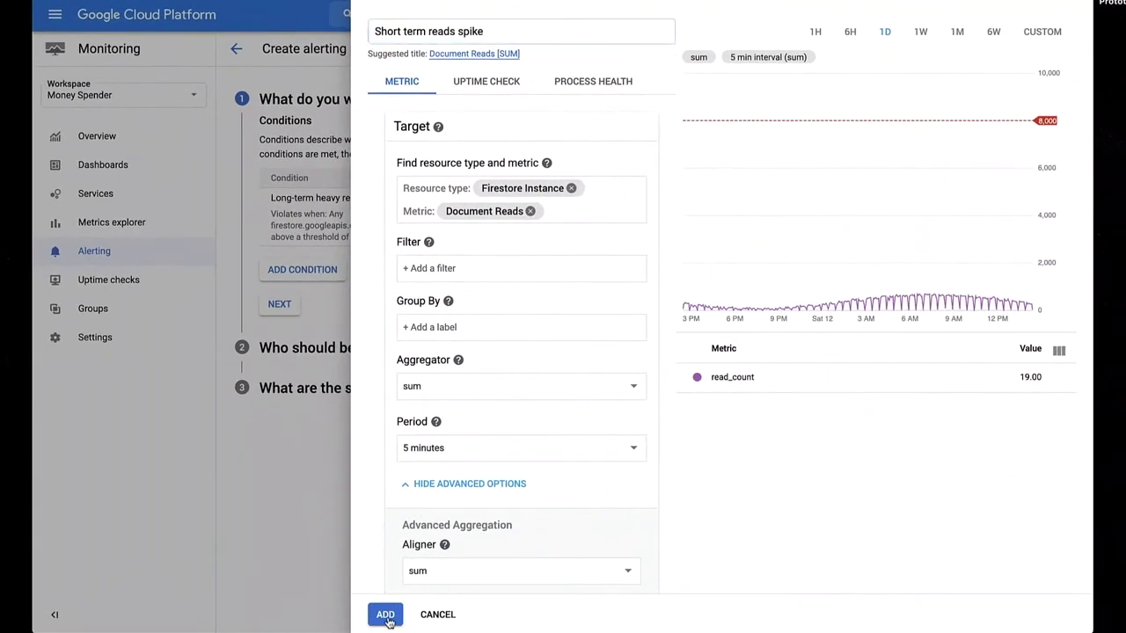
{"action": "left_click", "coordinate": [387, 620]}
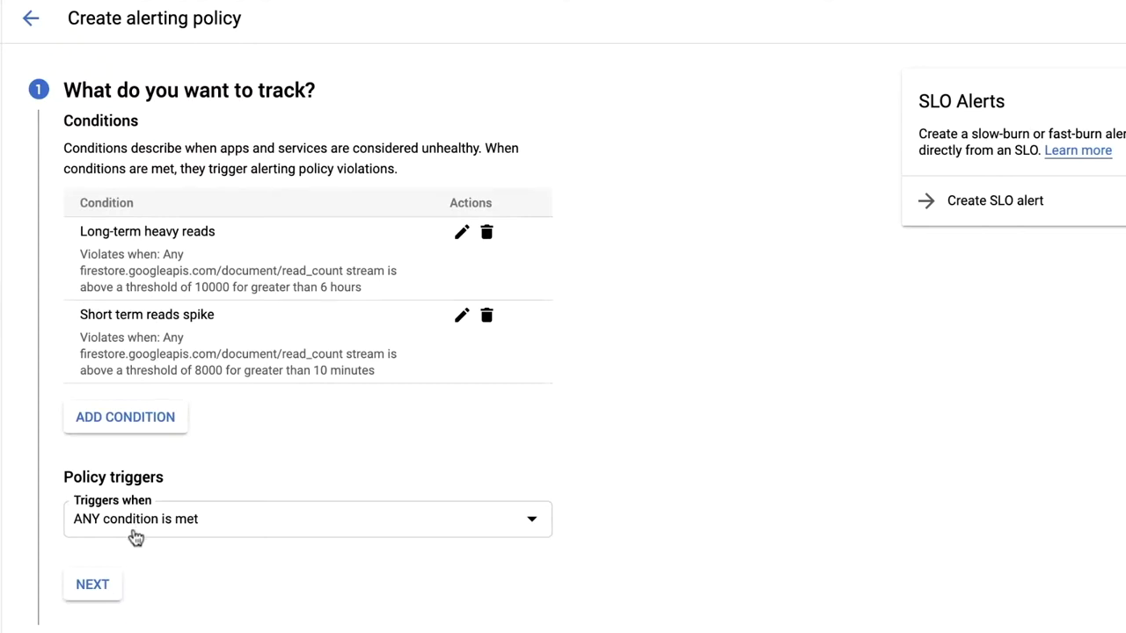
Step: Continue to the policy's notification setup and open the notification channel management page to review the supported channel types
{"action": "left_click", "coordinate": [103, 583]}
{"action": "left_click", "coordinate": [225, 300]}
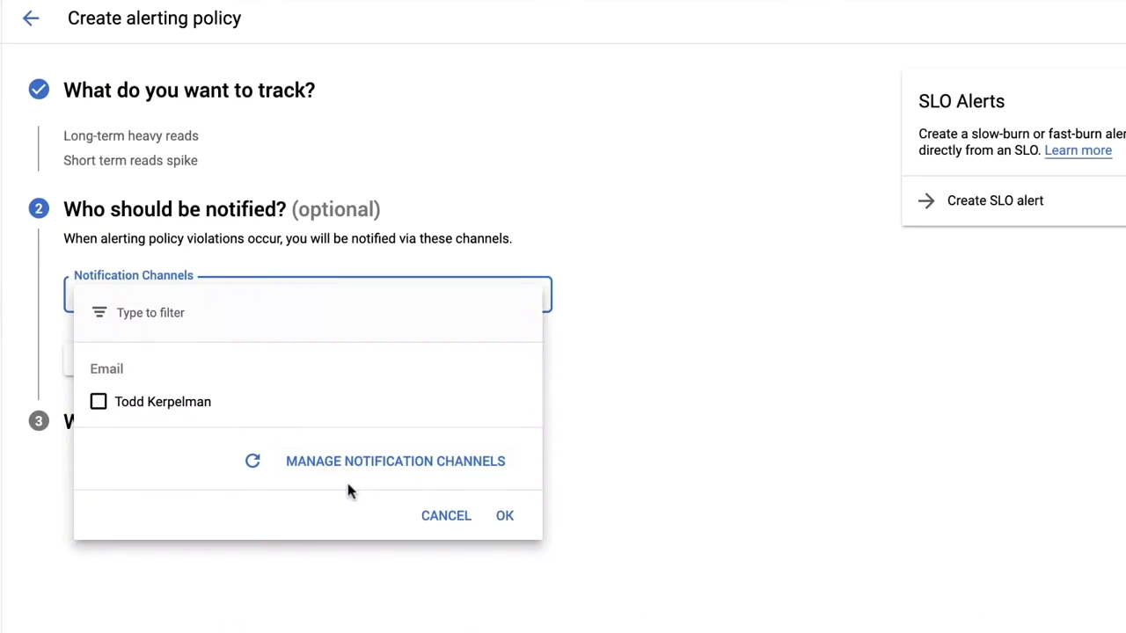
{"action": "left_click", "coordinate": [372, 466]}
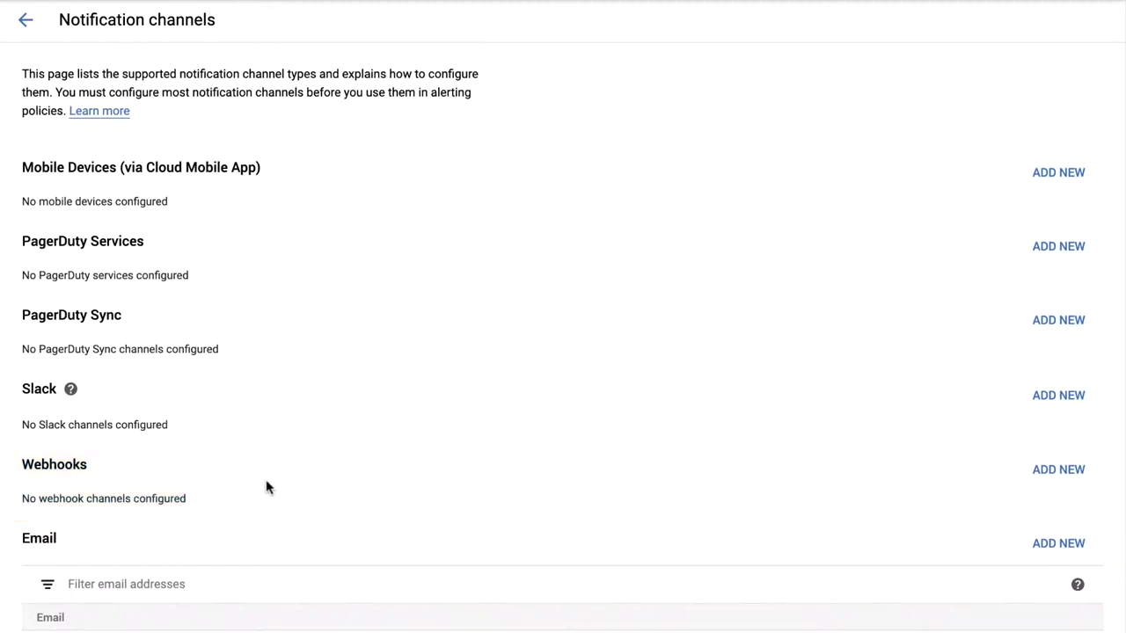
{"action": "scroll", "coordinate": [266, 479], "scroll_direction": "down", "scroll_amount": 1}
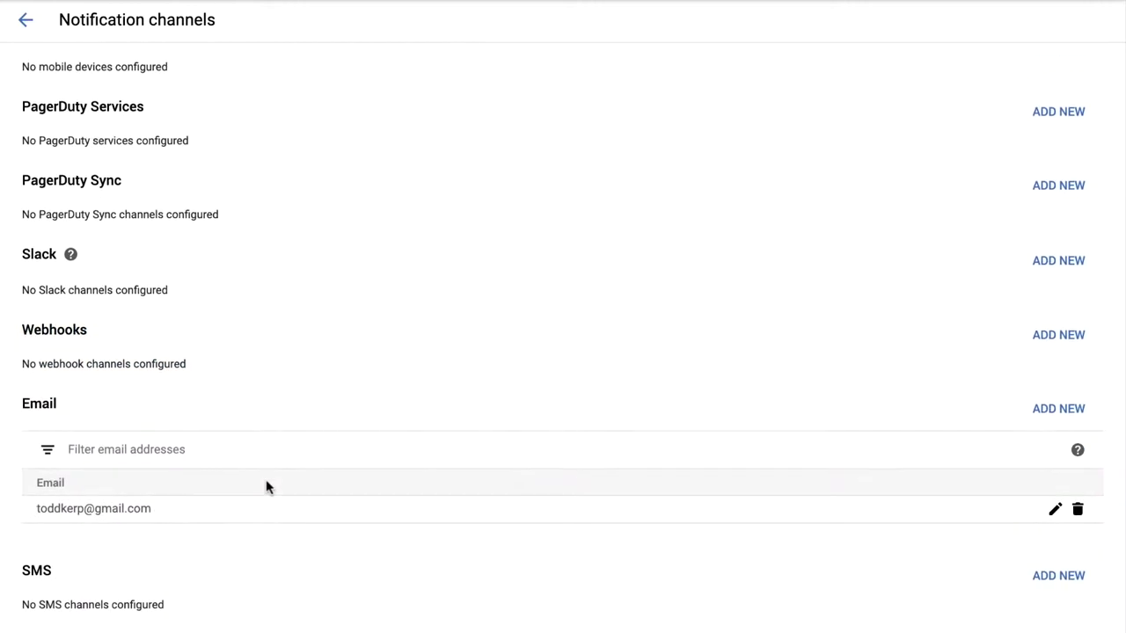
Step: Start adding a new Slack notification channel and authorize Google Cloud Monitoring to access the Slack workspace
{"action": "scroll", "coordinate": [266, 482], "scroll_direction": "up", "scroll_amount": 1}
{"action": "left_click", "coordinate": [1063, 395]}
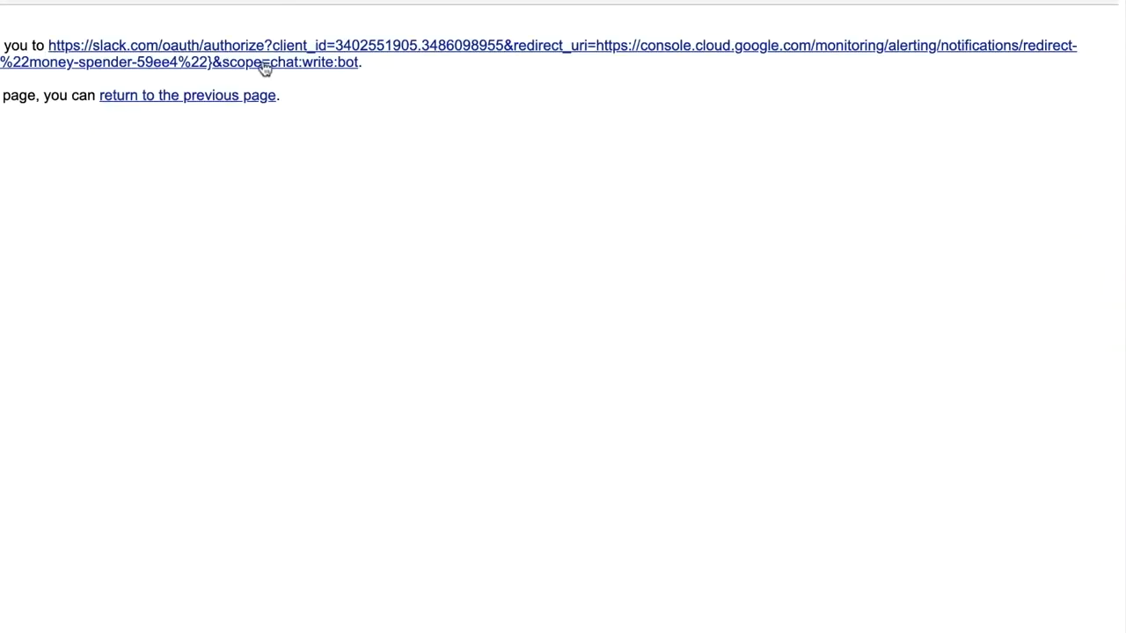
{"action": "left_click", "coordinate": [320, 73]}
{"action": "left_click", "coordinate": [607, 400]}
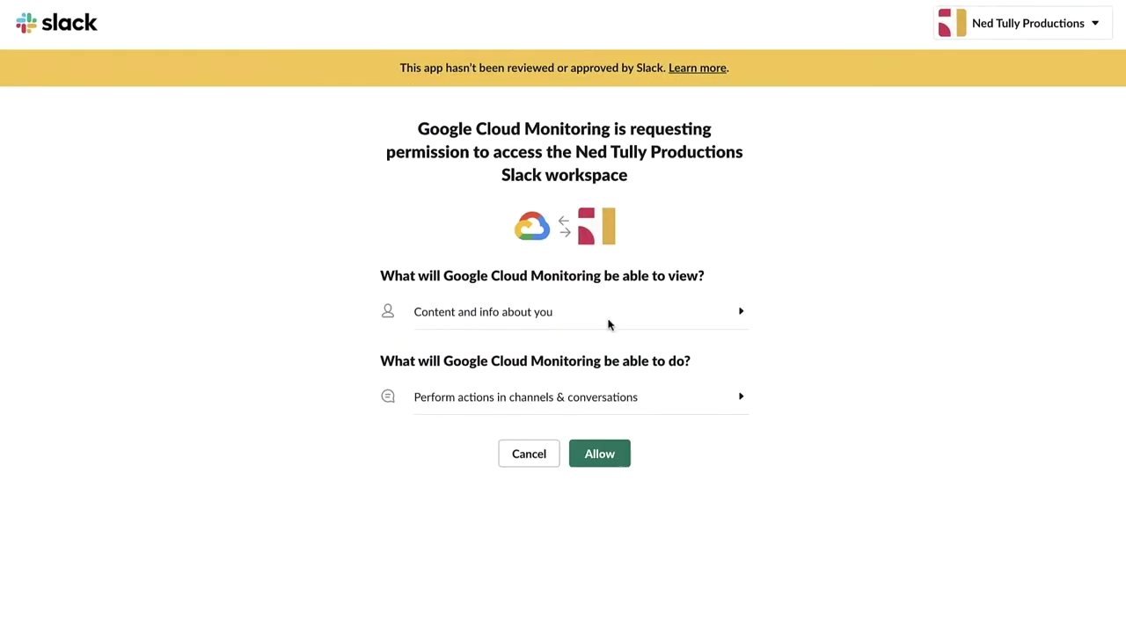
{"action": "left_click", "coordinate": [607, 400]}
{"action": "left_click", "coordinate": [603, 455]}
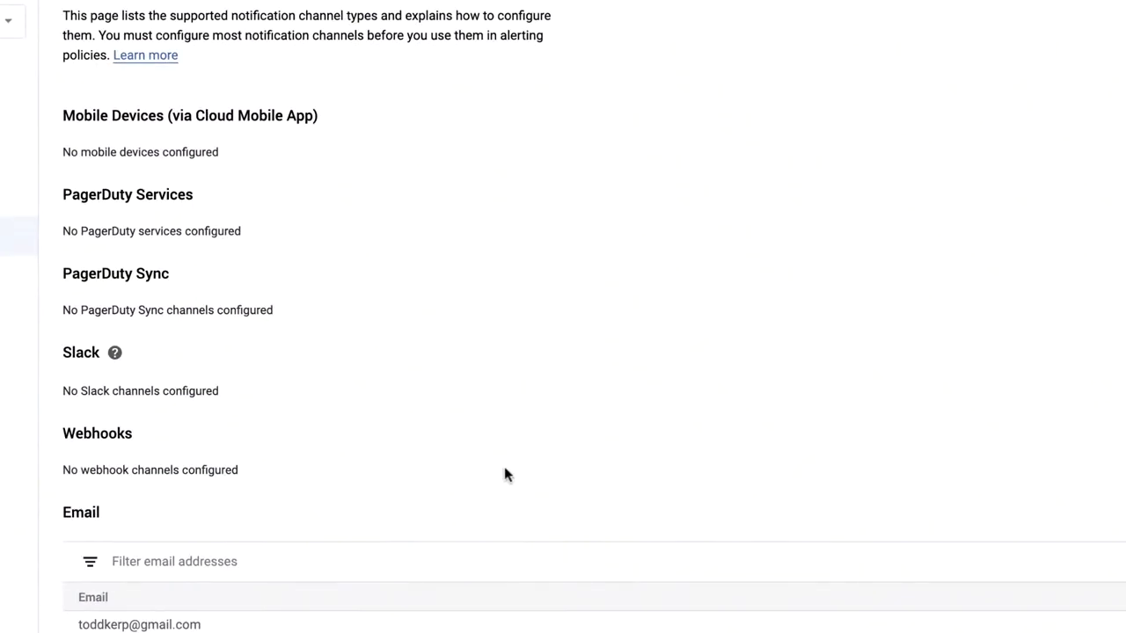
Step: Save the Slack channel with channel name "#billing-alerts" and display name "Cloud Monitoring"
{"action": "type", "text": "#billing-alerts"}
{"action": "key", "text": "Tab"}
{"action": "type", "text": "Cloud Monitoring"}
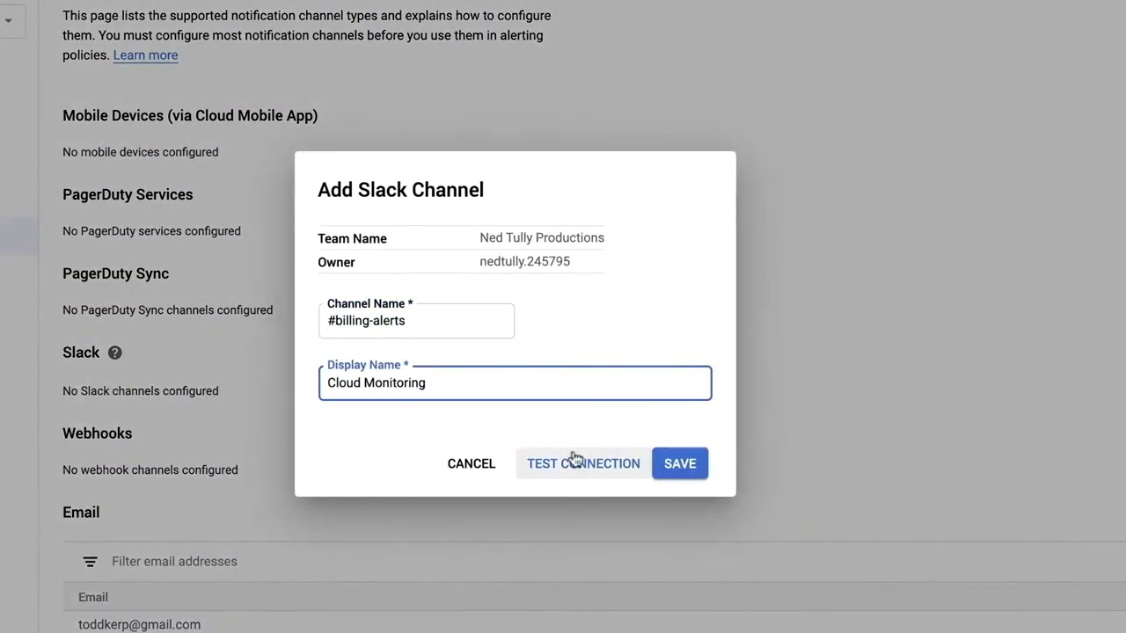
{"action": "left_click", "coordinate": [678, 461]}
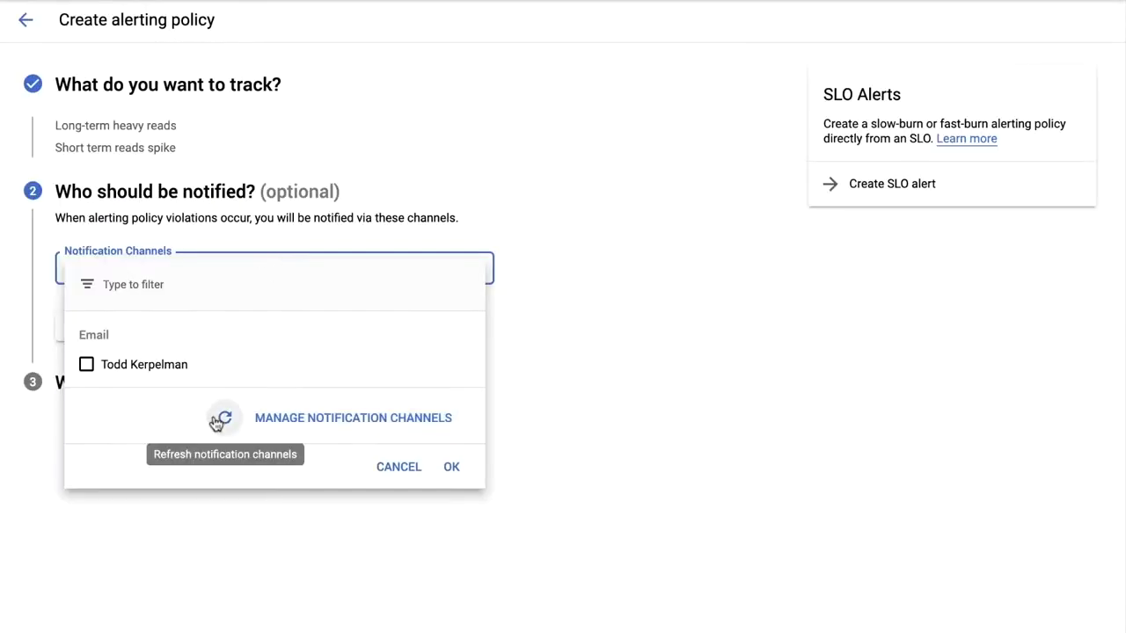
Step: Refresh the policy's notification channels, accept the Slack, email and SMS channels, and continue to the issue-fixing section
{"action": "left_click", "coordinate": [221, 414]}
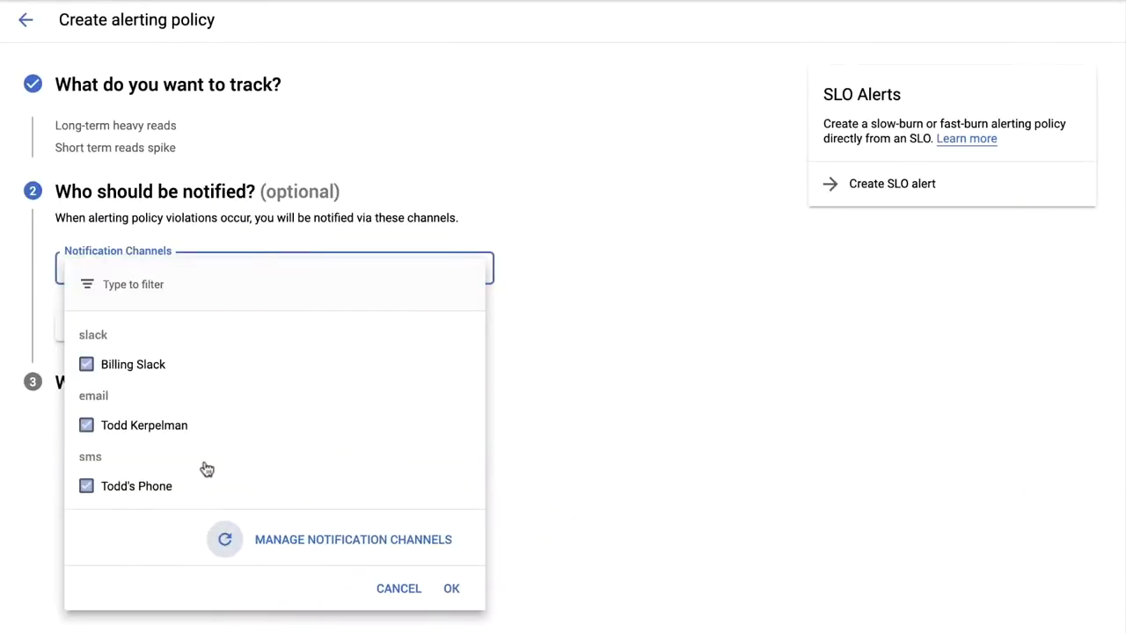
{"action": "left_click", "coordinate": [455, 591]}
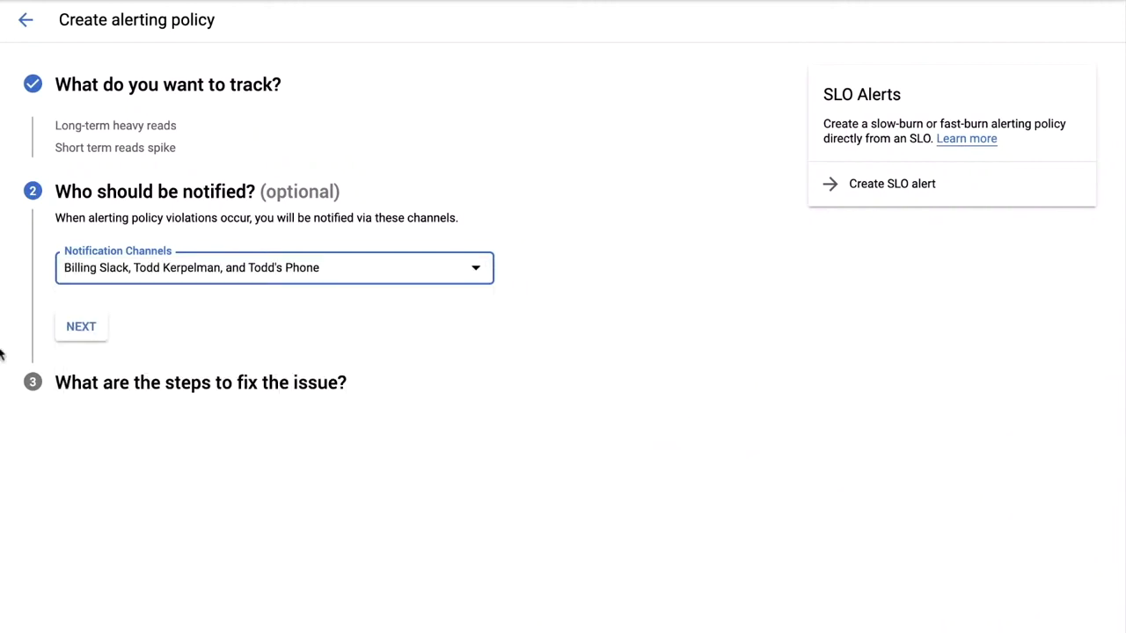
{"action": "left_click", "coordinate": [99, 343]}
Step: Name the alert "Really heavy database traffic", document checking whether the "Infinite Loop" cloud function is running too often, and save the policy
{"action": "left_click", "coordinate": [148, 288]}
{"action": "type", "text": "Really heavy database traffic"}
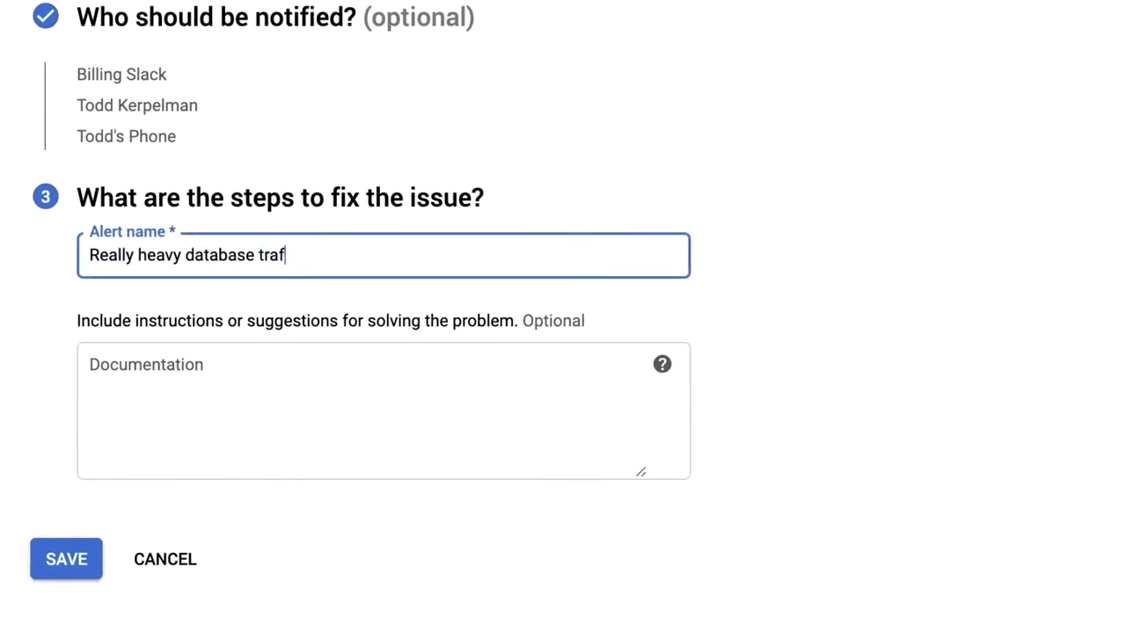
{"action": "key", "text": "Tab"}
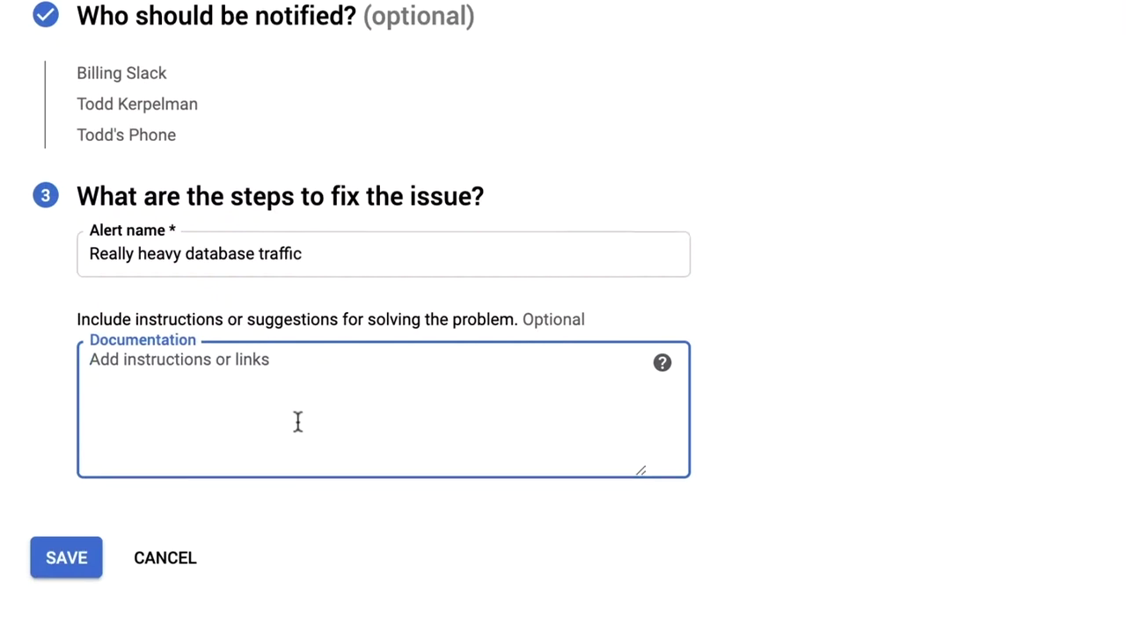
{"action": "type", "text": "You should probably check and see if that \"Infinite Loop\" cloud function we activated is running too often. Why do we even have that function?!?"}
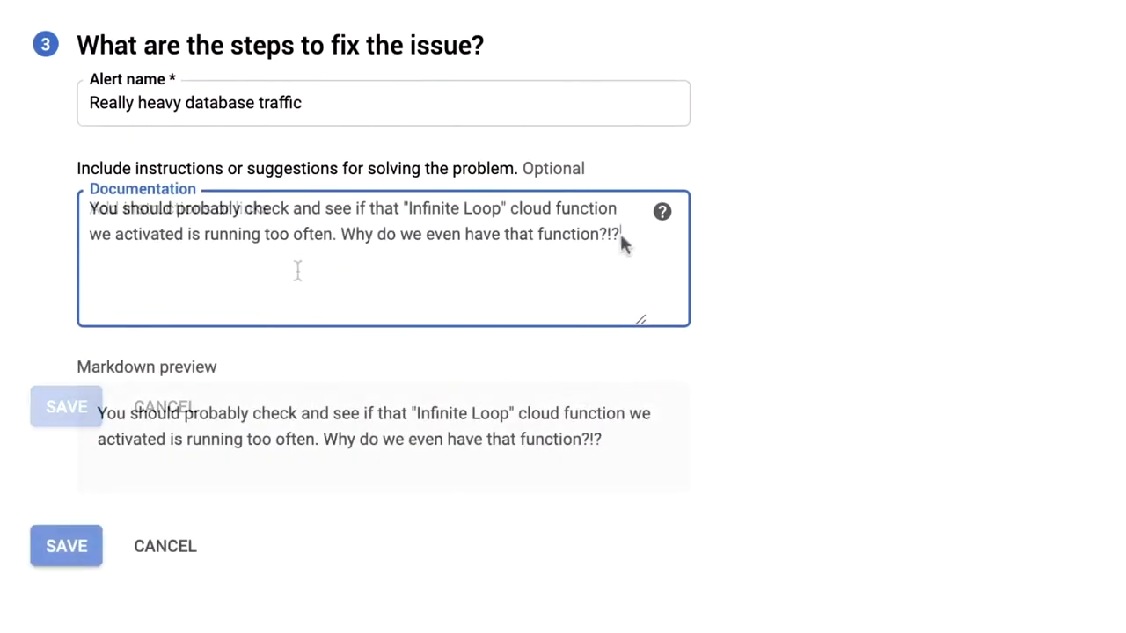
{"action": "left_click", "coordinate": [50, 546]}
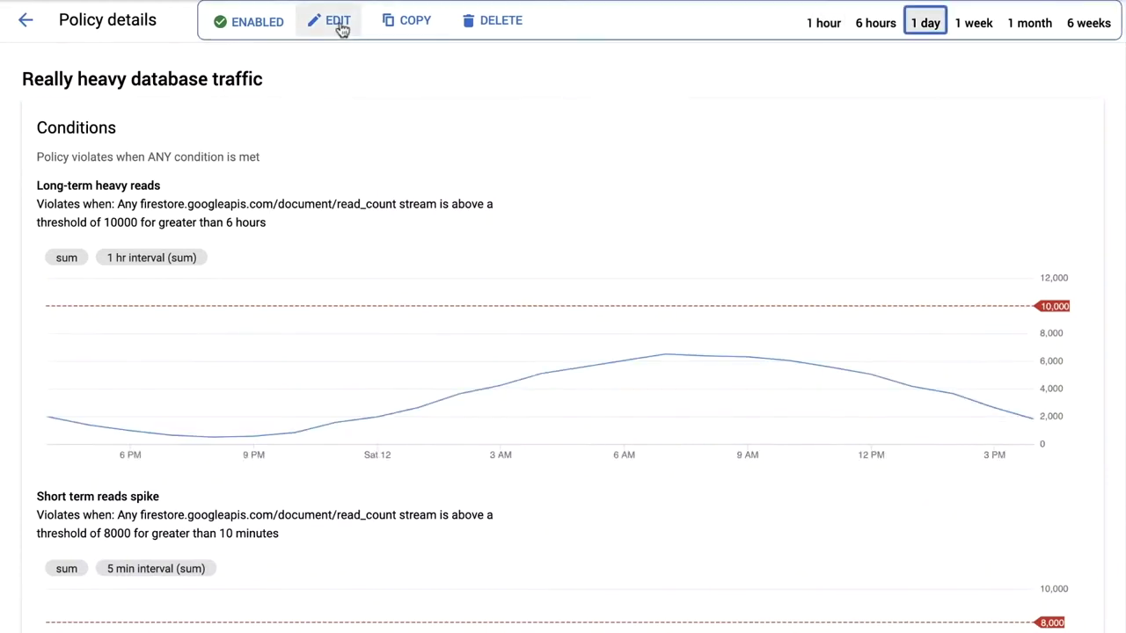
Step: Edit the saved alerting policy and start another condition, searching the metrics for "firestore writ"
{"action": "left_click", "coordinate": [326, 22]}
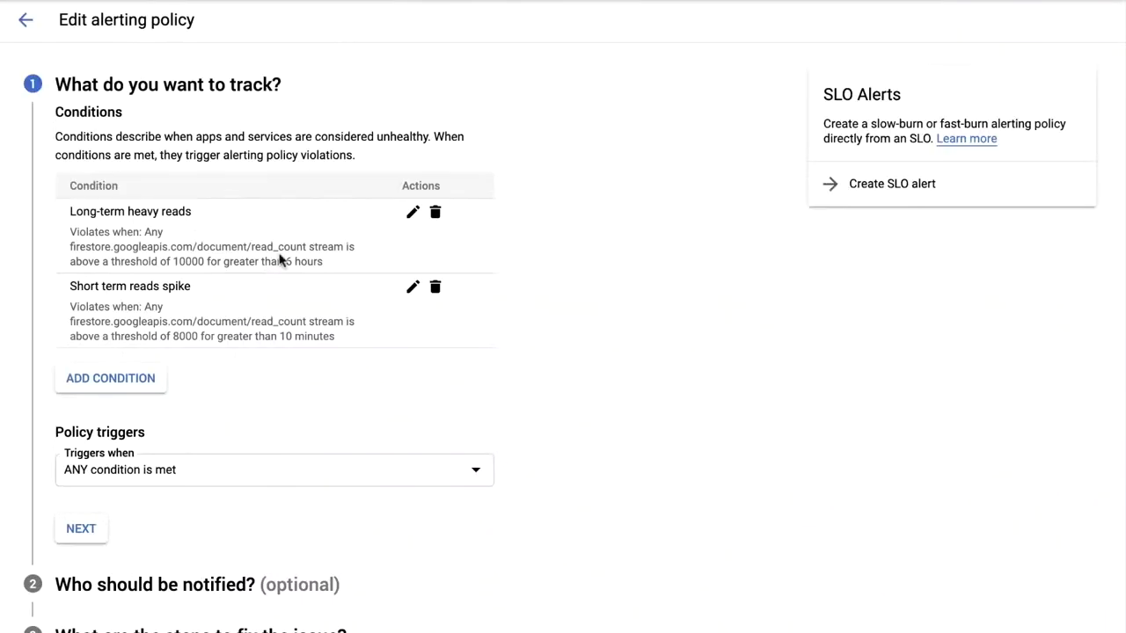
{"action": "left_click", "coordinate": [95, 380]}
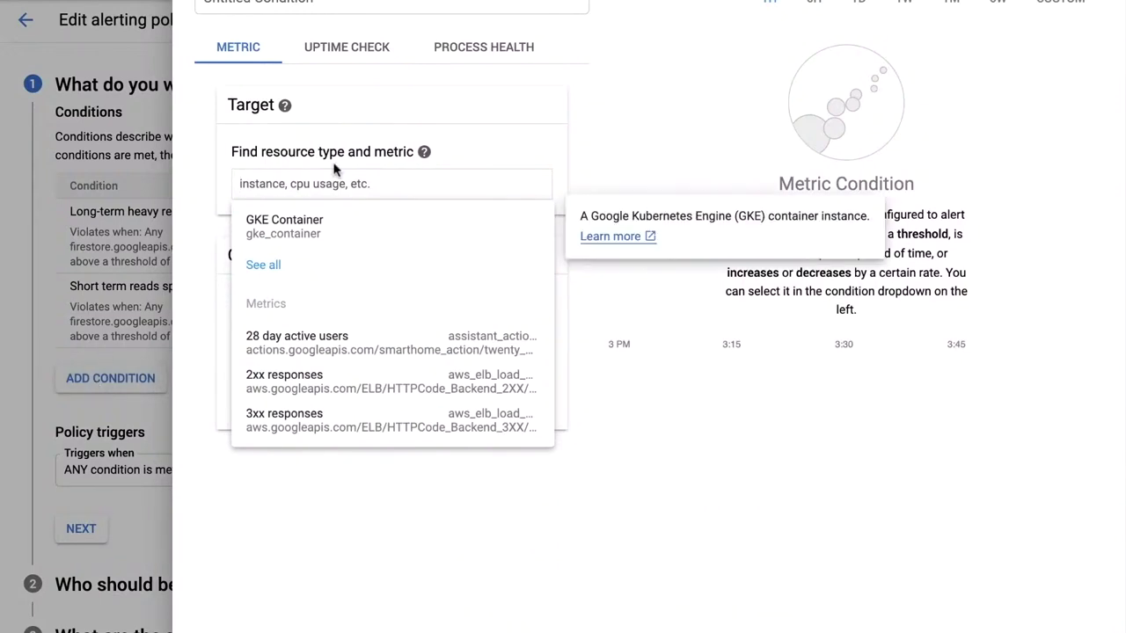
{"action": "type", "text": "firestore writ"}
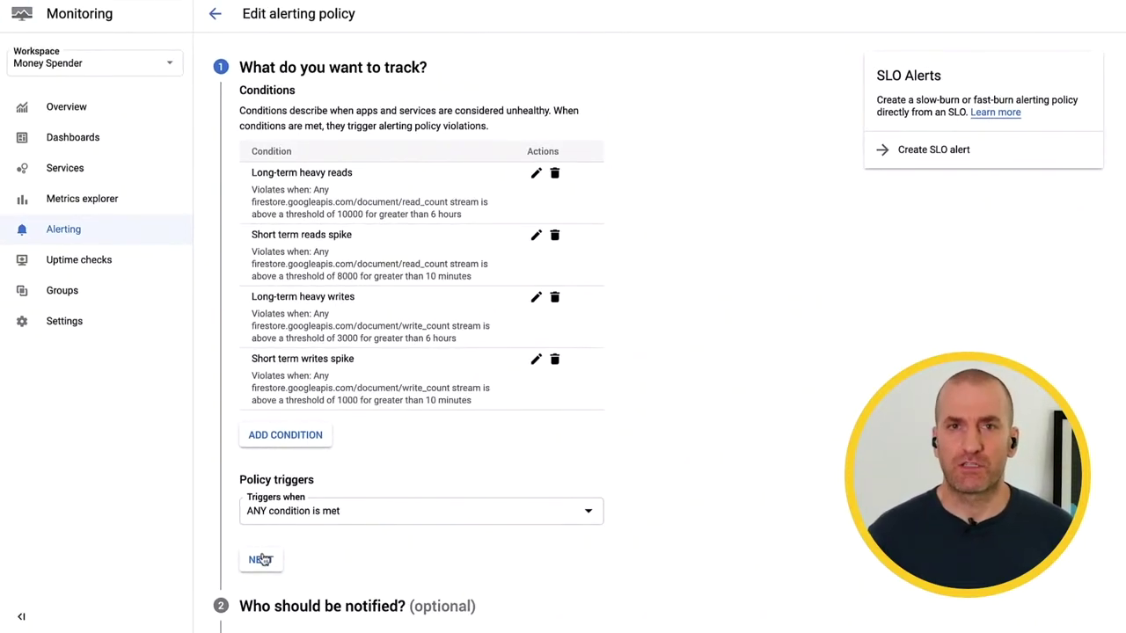
Step: Continue through the remaining sections of the edited policy, save it, and leave its details page
{"action": "left_click", "coordinate": [261, 559]}
{"action": "left_click", "coordinate": [257, 306]}
{"action": "left_click", "coordinate": [233, 600]}
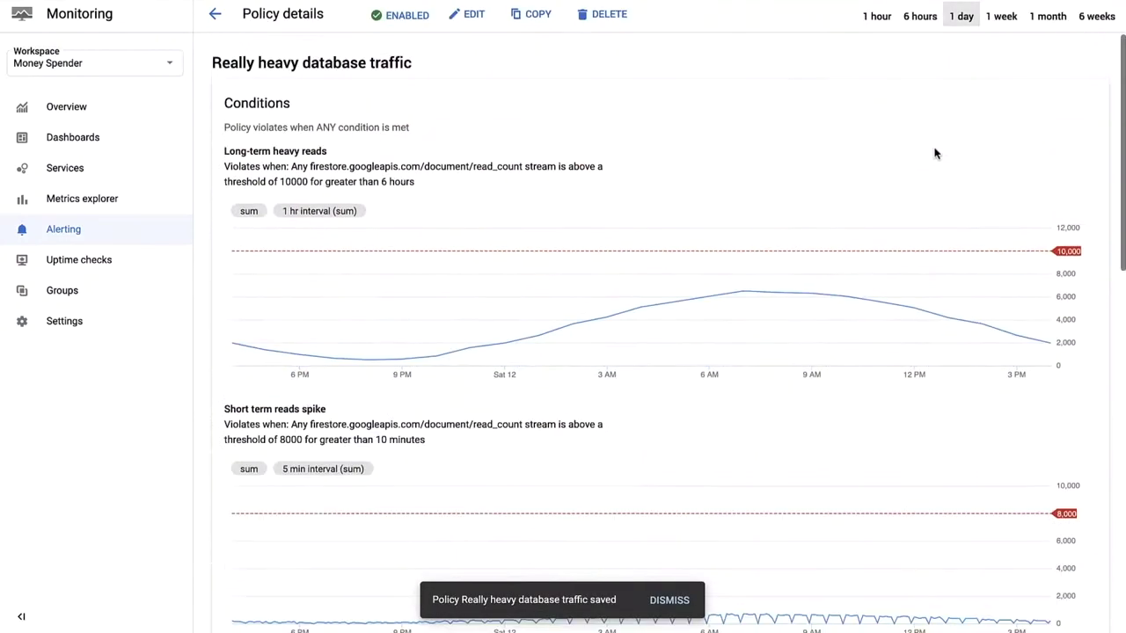
{"action": "left_click", "coordinate": [215, 13]}
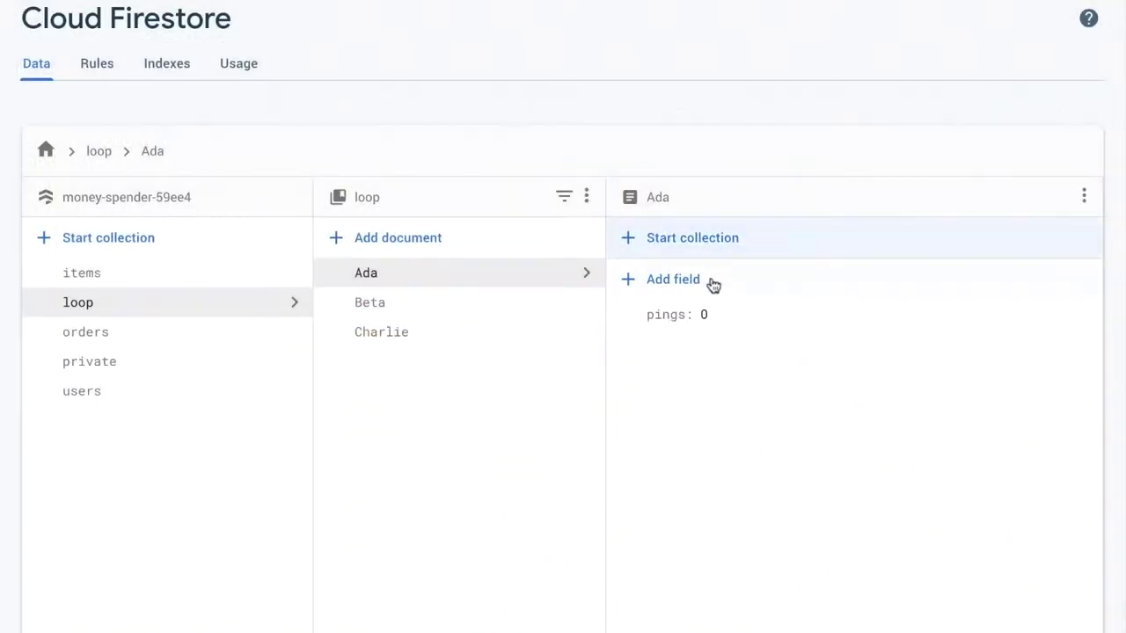
Step: In the Firebase console's Cloud Firestore data, set the pings field of document Ada in the loop collection to 1
{"action": "left_click", "coordinate": [710, 309]}
{"action": "left_click", "coordinate": [906, 355]}
{"action": "type", "text": "1"}
{"action": "left_click", "coordinate": [1060, 417]}
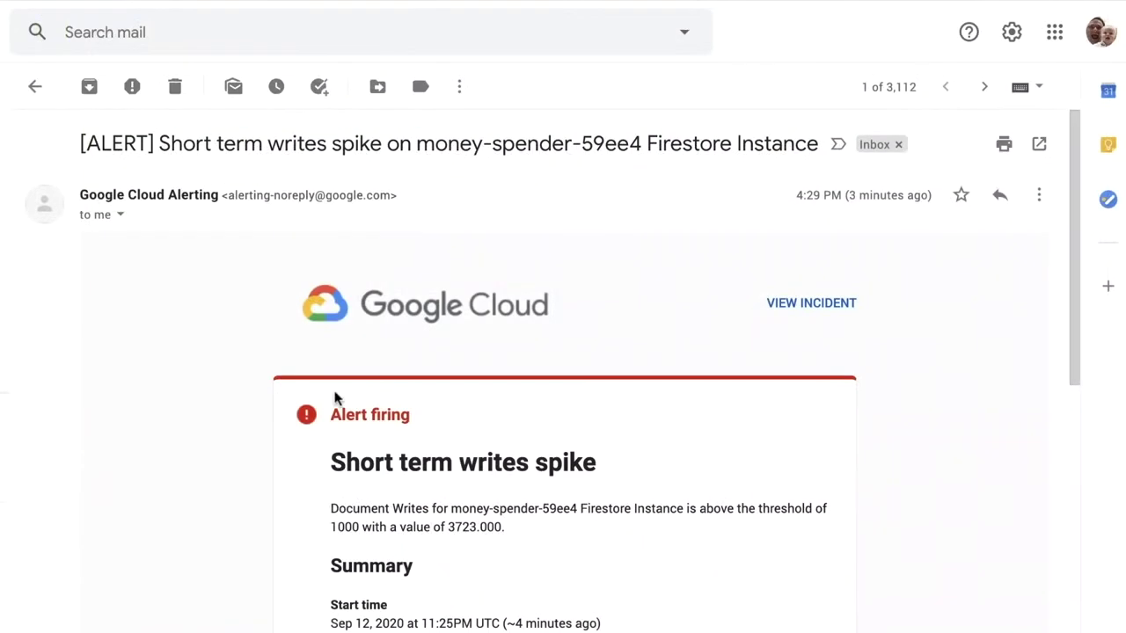
Step: In Gmail, read through the "Short term writes spike" alert email, including its summary of policy, condition, metric and threshold
{"action": "scroll", "coordinate": [334, 395], "scroll_direction": "down", "scroll_amount": 1}
{"action": "scroll", "coordinate": [334, 397], "scroll_direction": "down", "scroll_amount": 2}
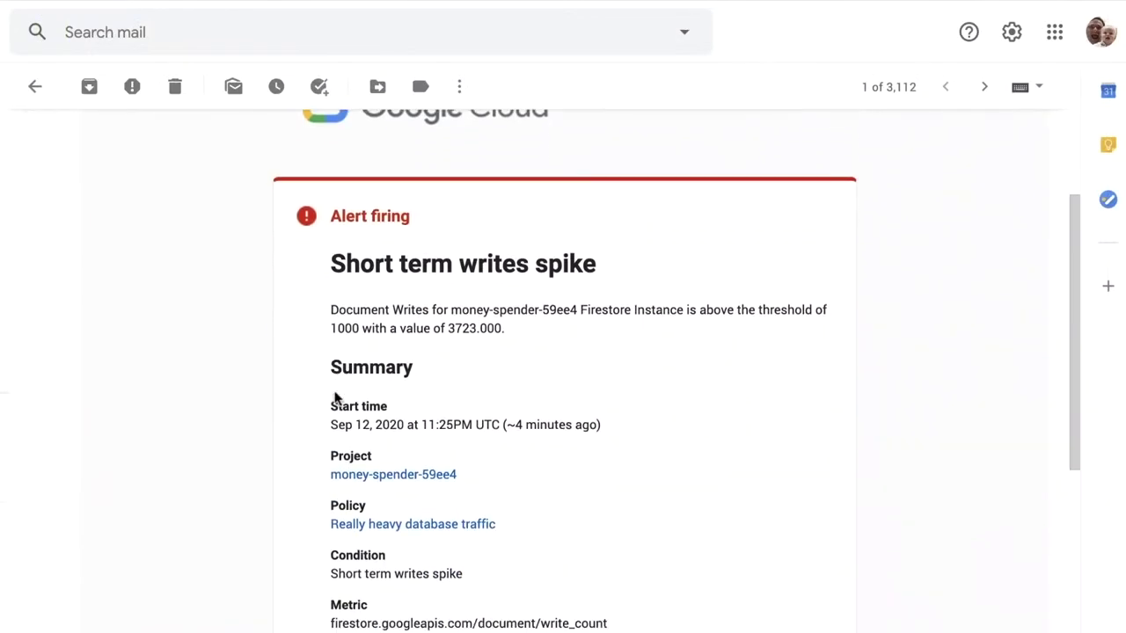
{"action": "scroll", "coordinate": [334, 392], "scroll_direction": "down", "scroll_amount": 1}
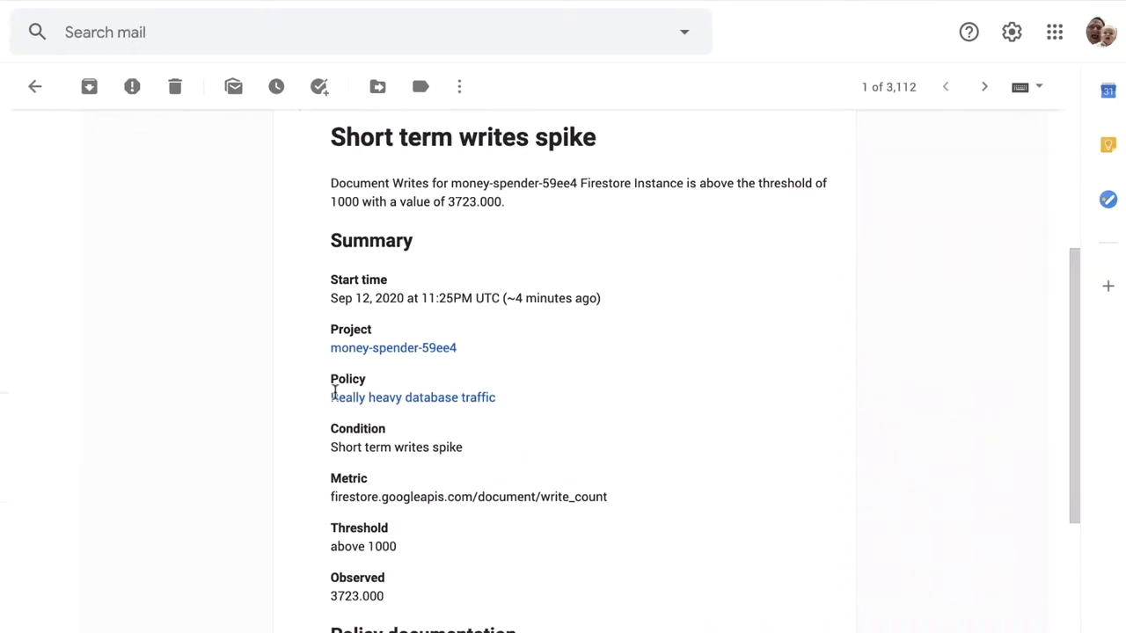